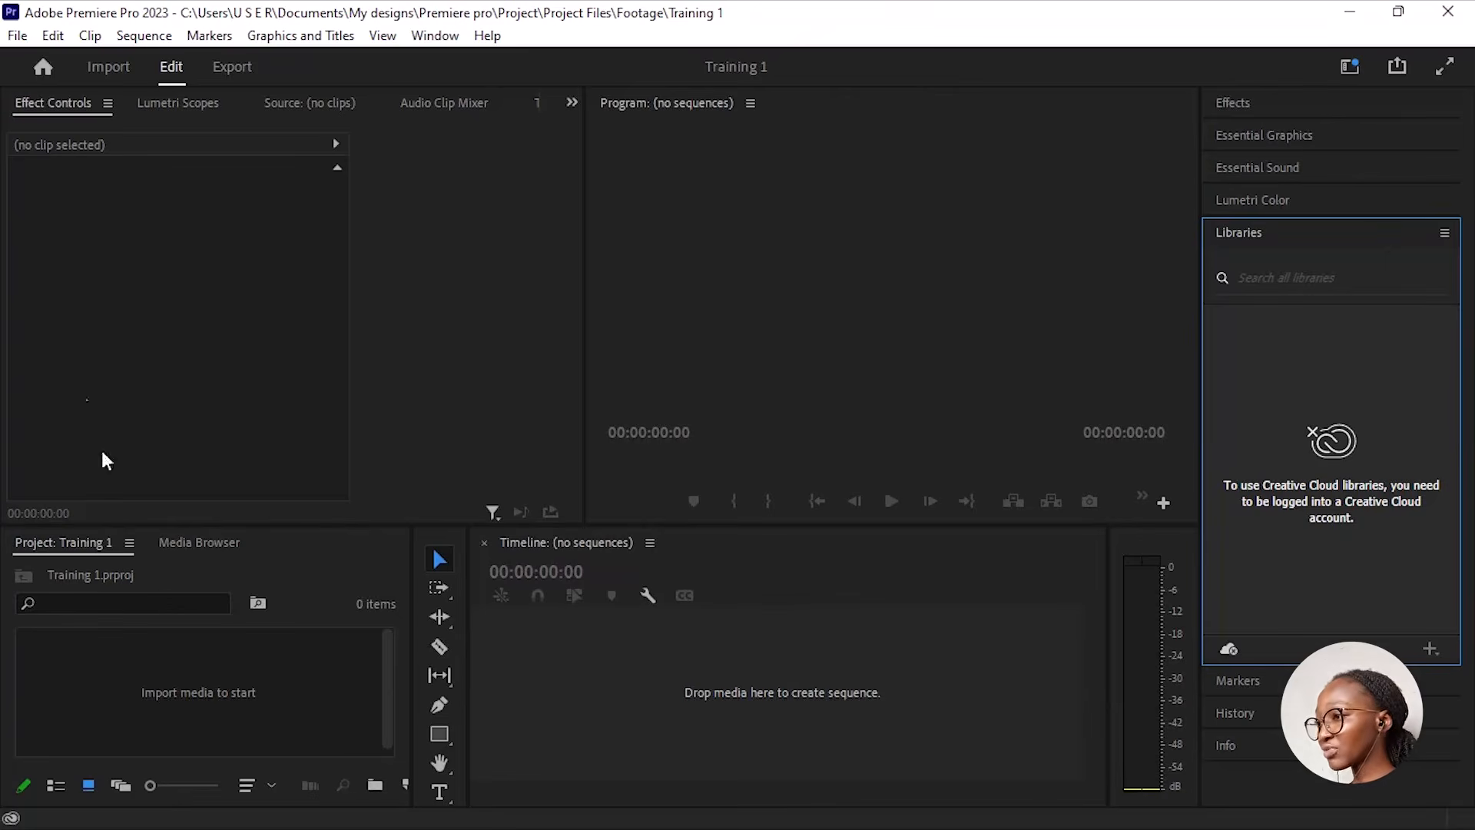
Step: Import the F3 clip from Desktop > Video editing class > Video 1 assets > Footages and create a sequence from it
click(228, 694)
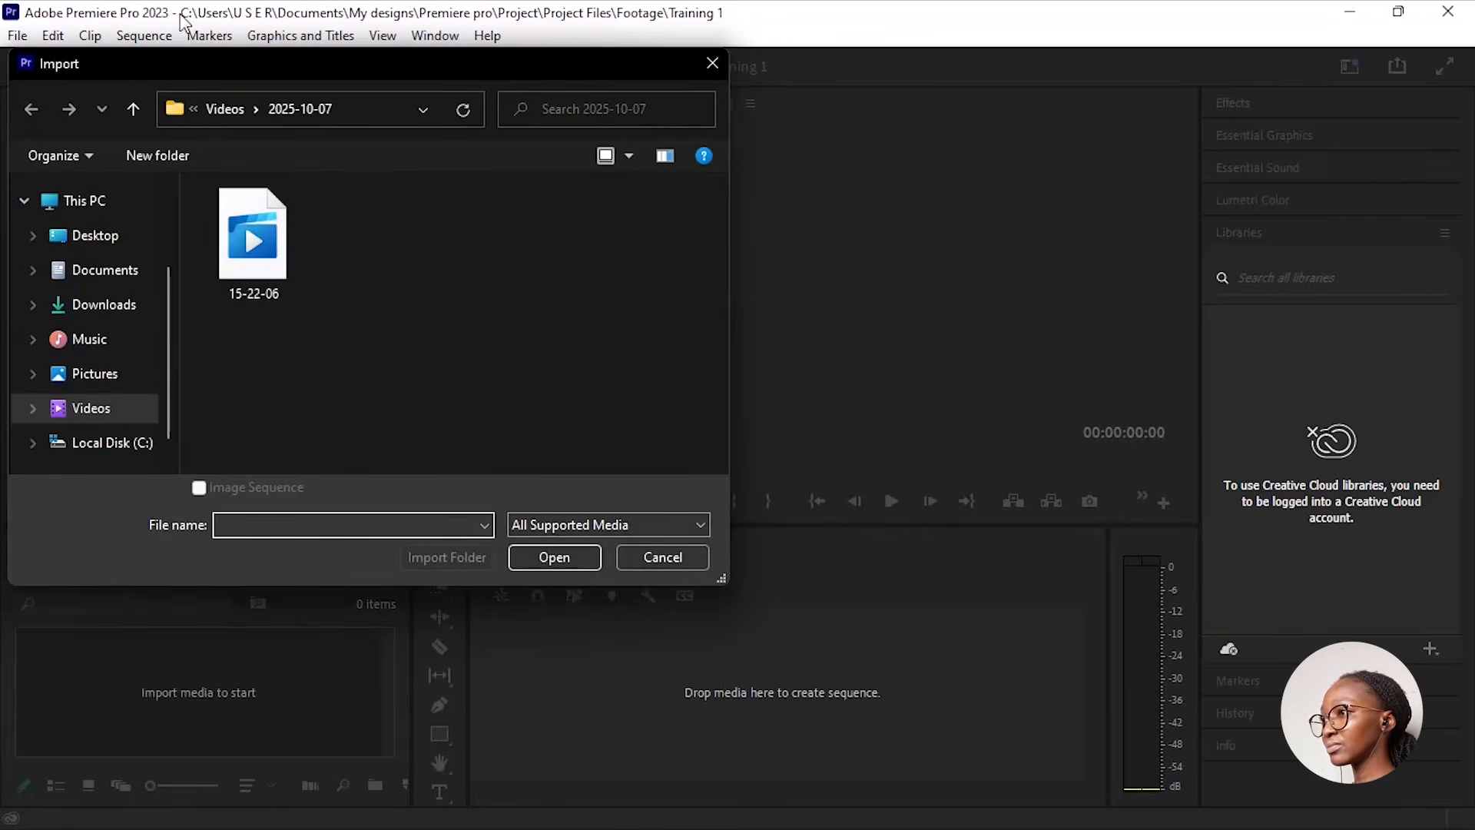
click(117, 272)
click(97, 238)
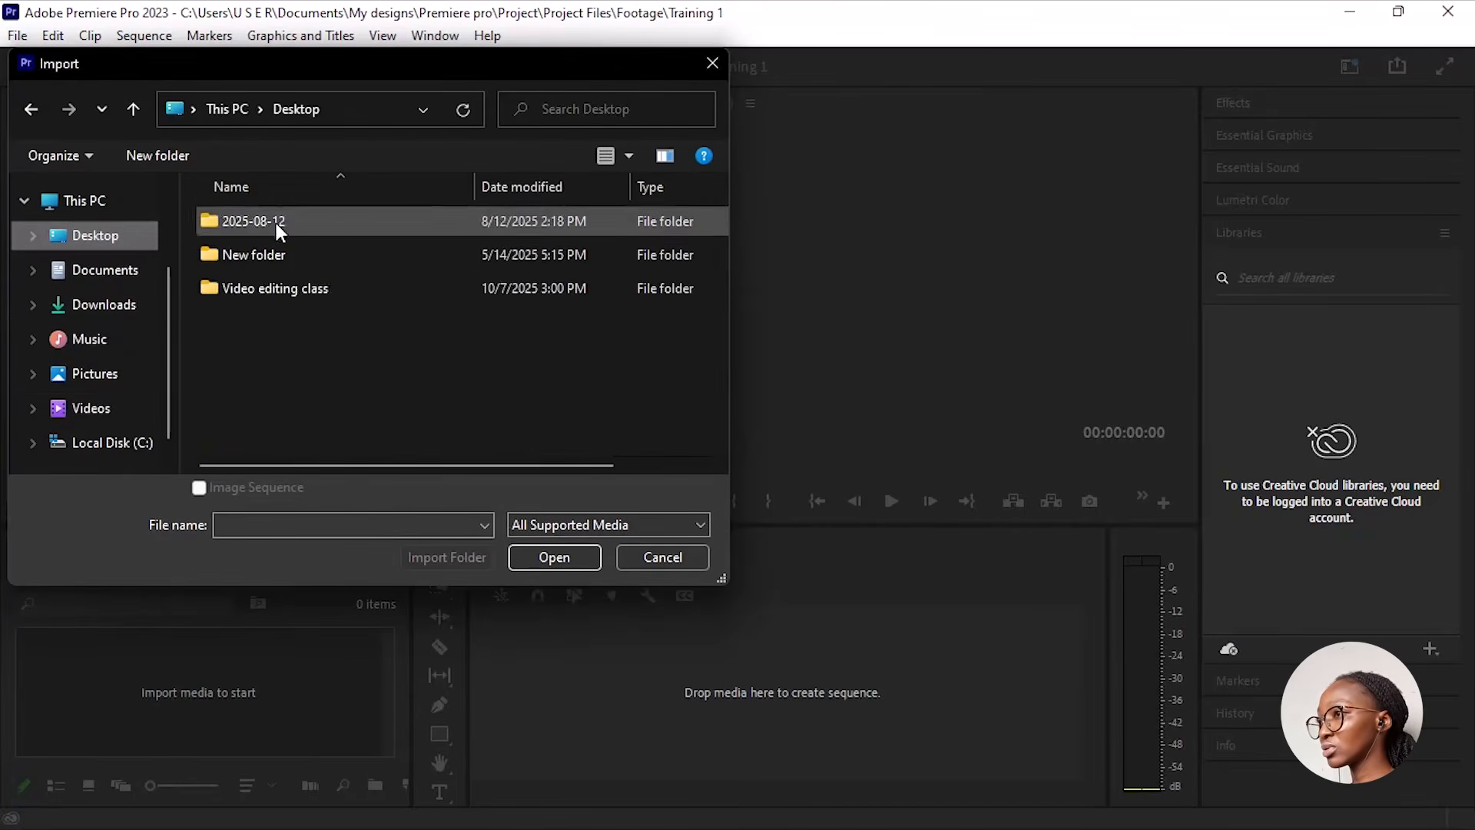
double_click(287, 283)
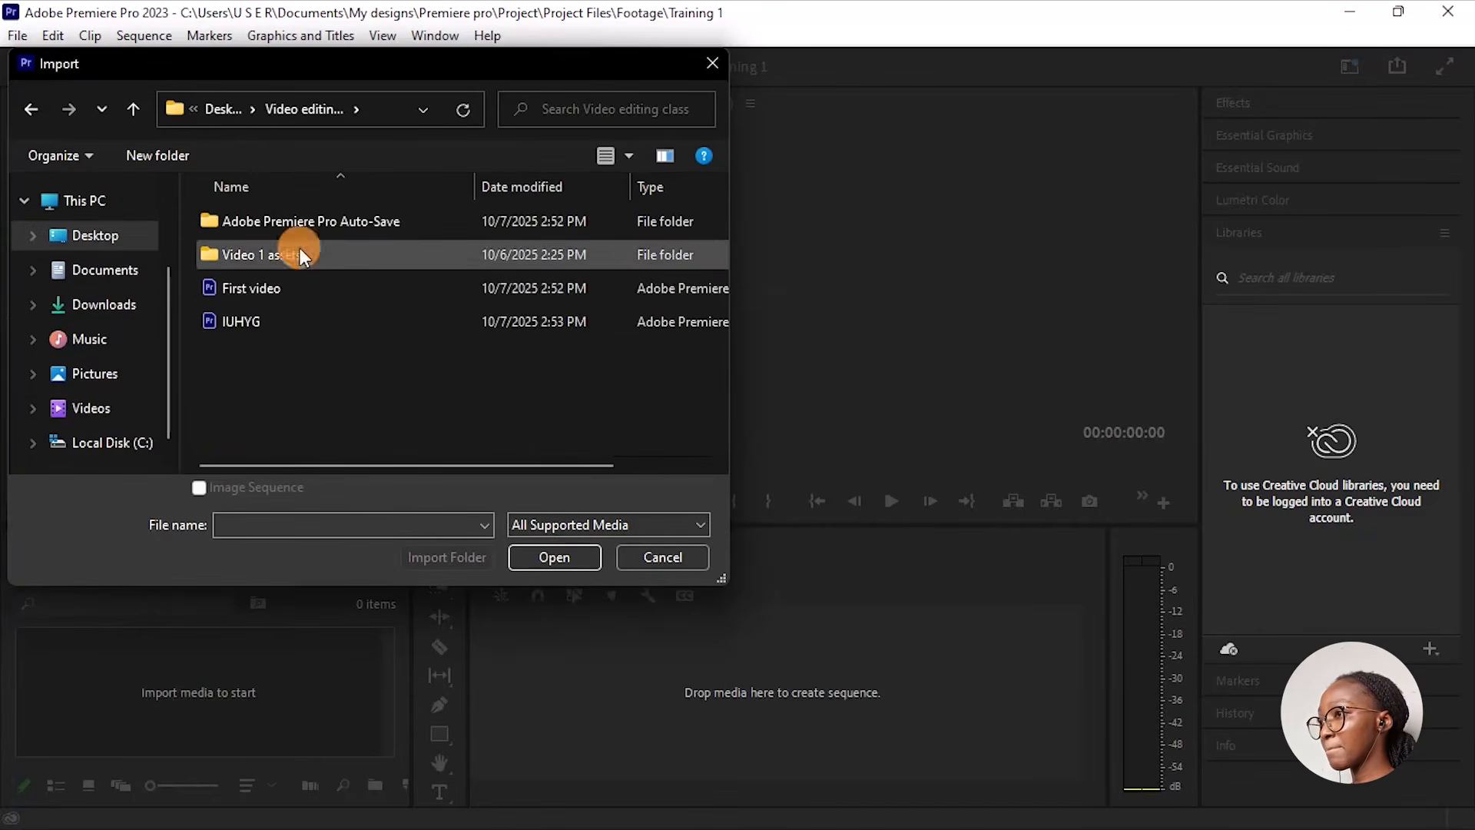
double_click(299, 249)
click(307, 223)
double_click(307, 223)
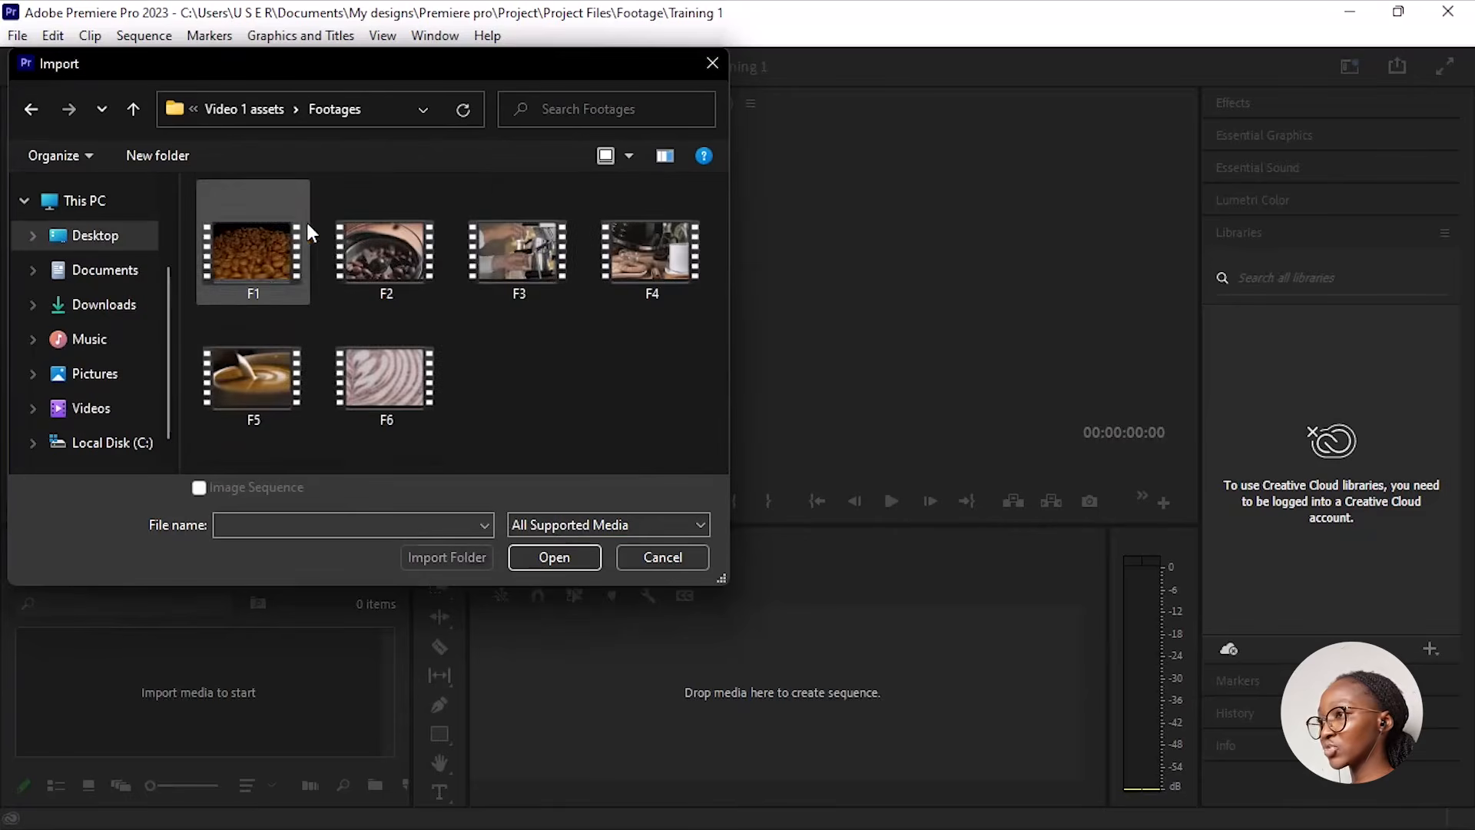
click(501, 261)
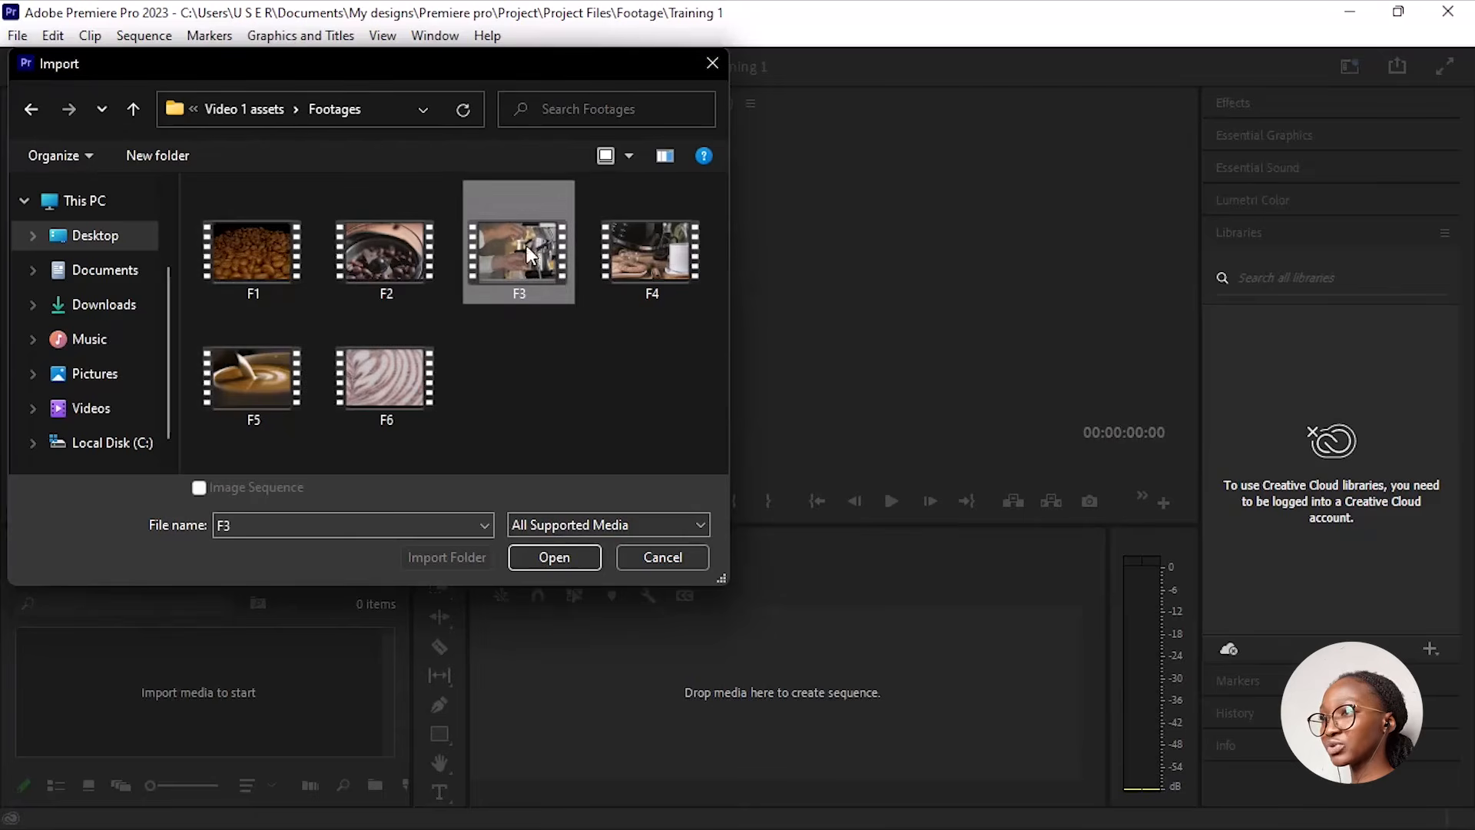
click(552, 561)
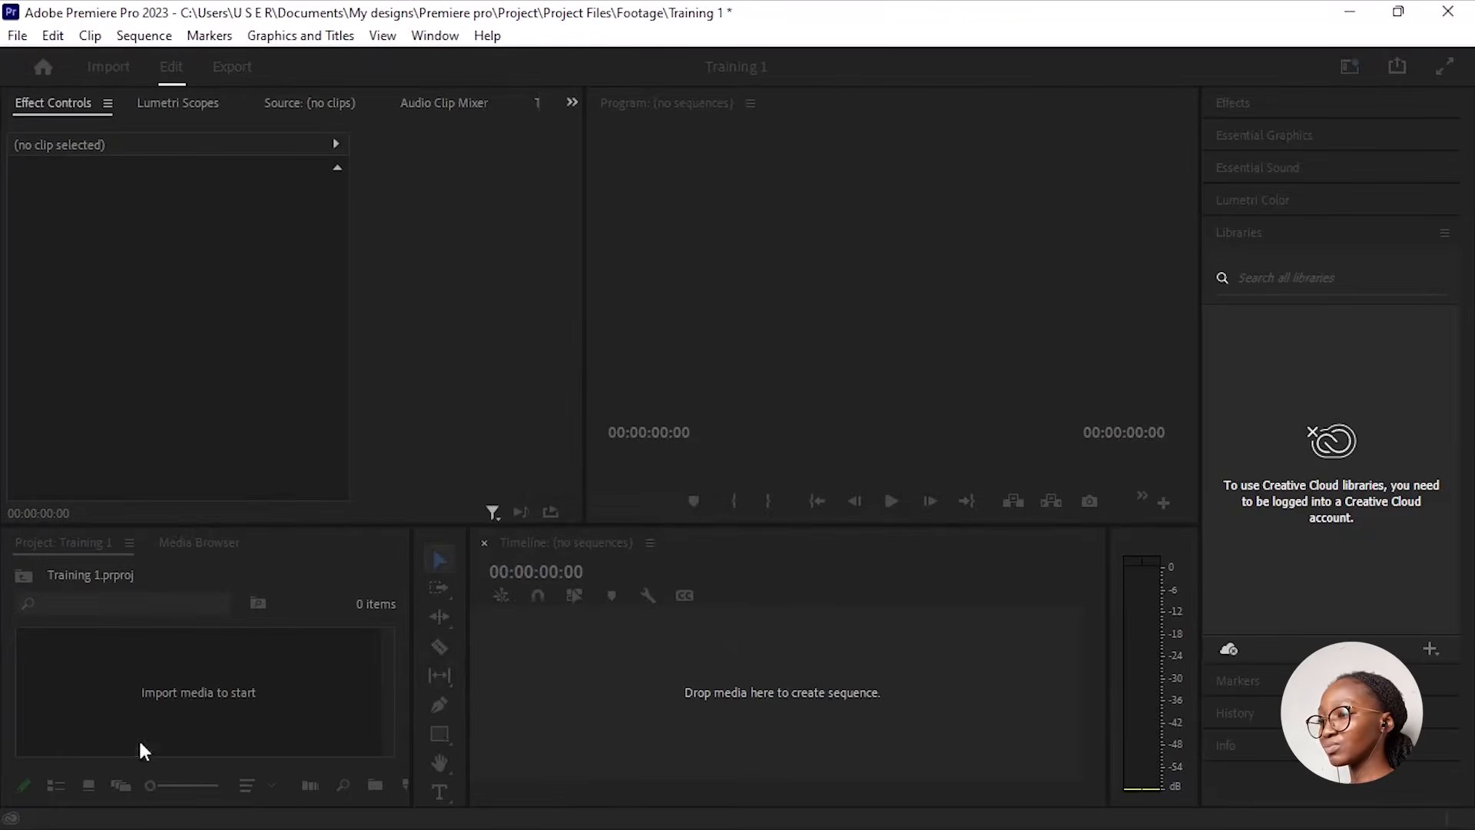
drag(135, 668, 600, 708)
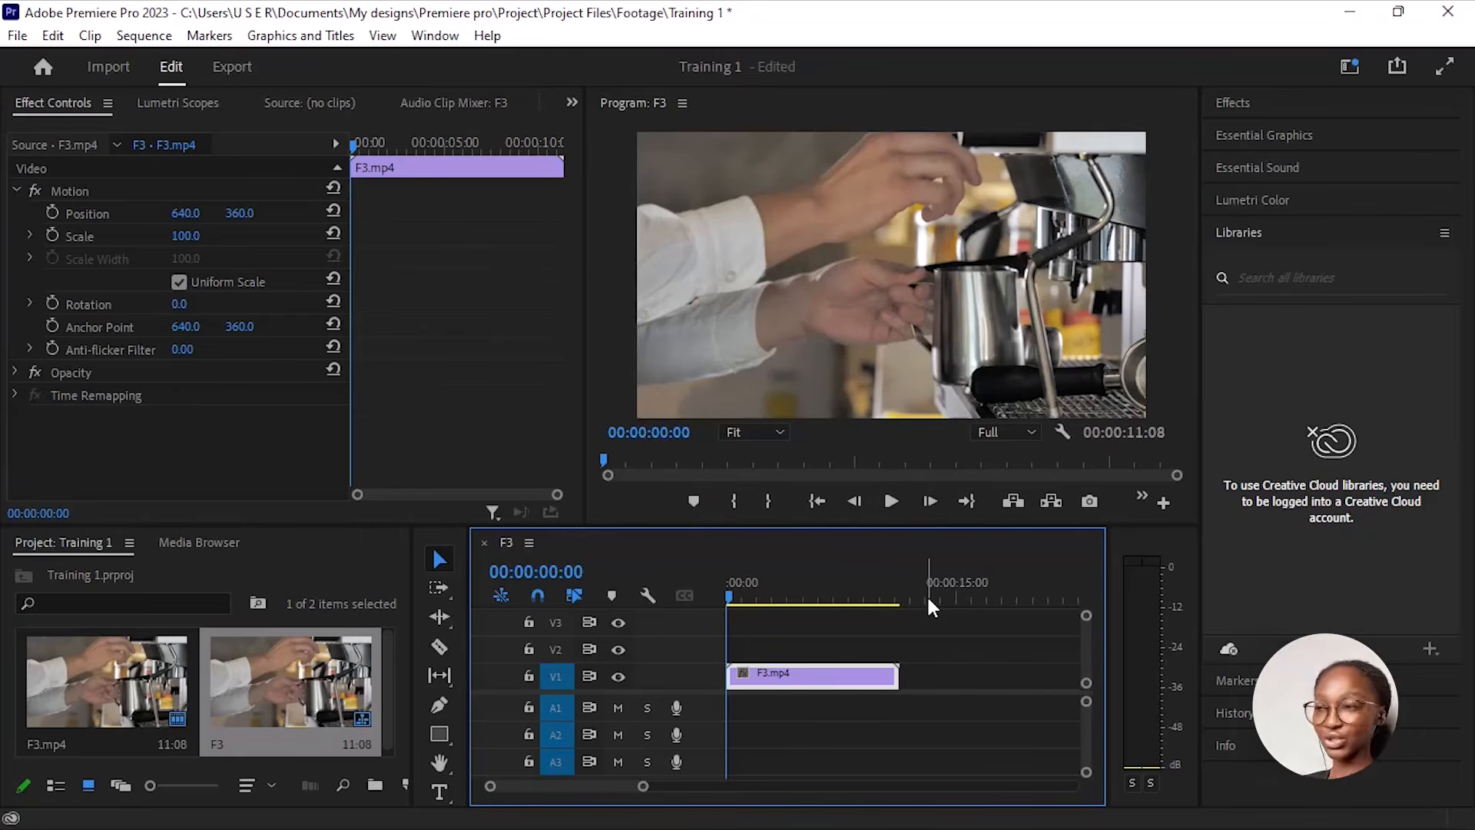
Step: Add the title text "BREW YOUR MOOD" over the F3 footage and move it near the middle of the frame
click(439, 795)
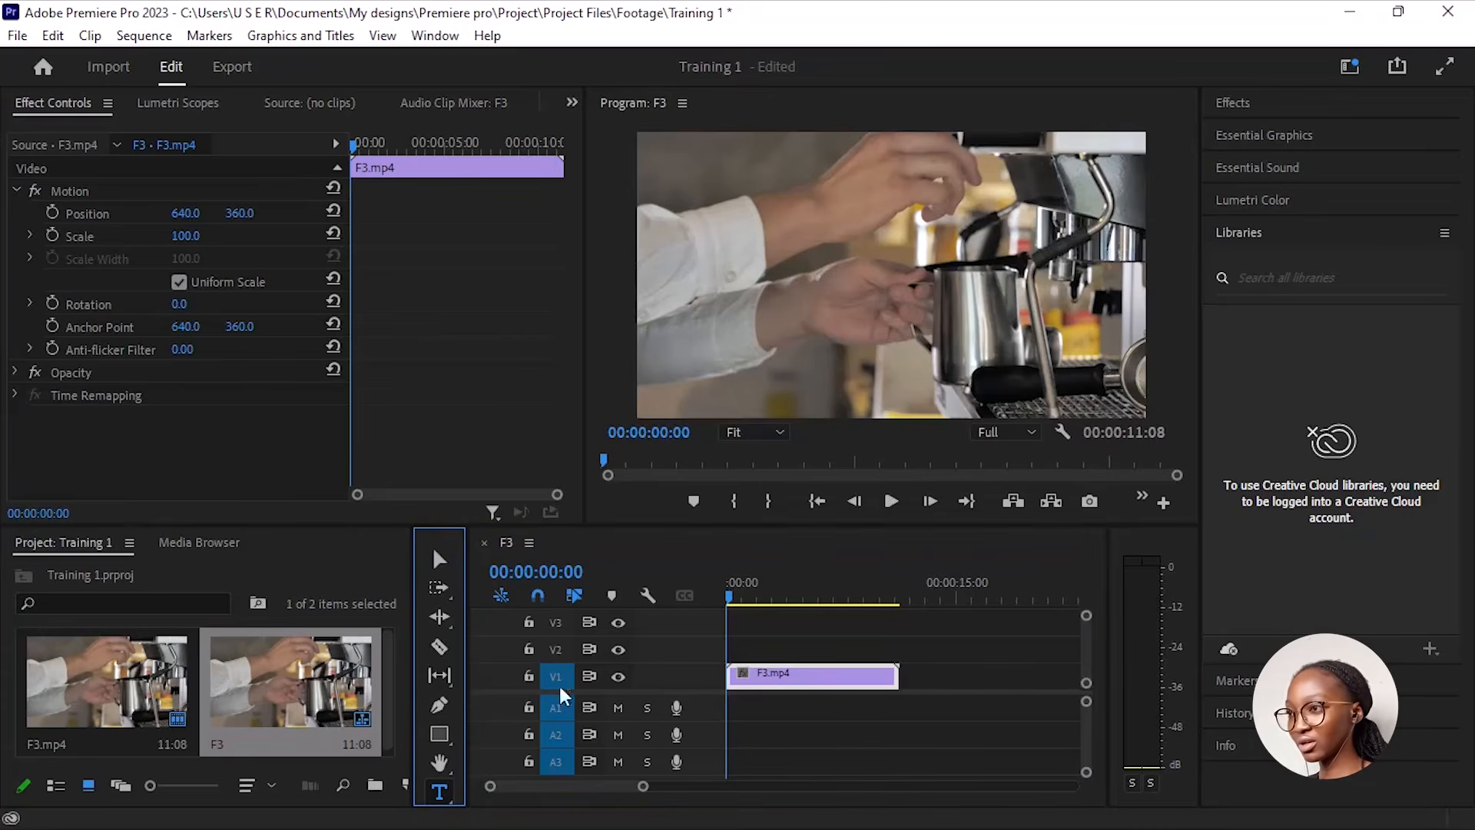
click(849, 277)
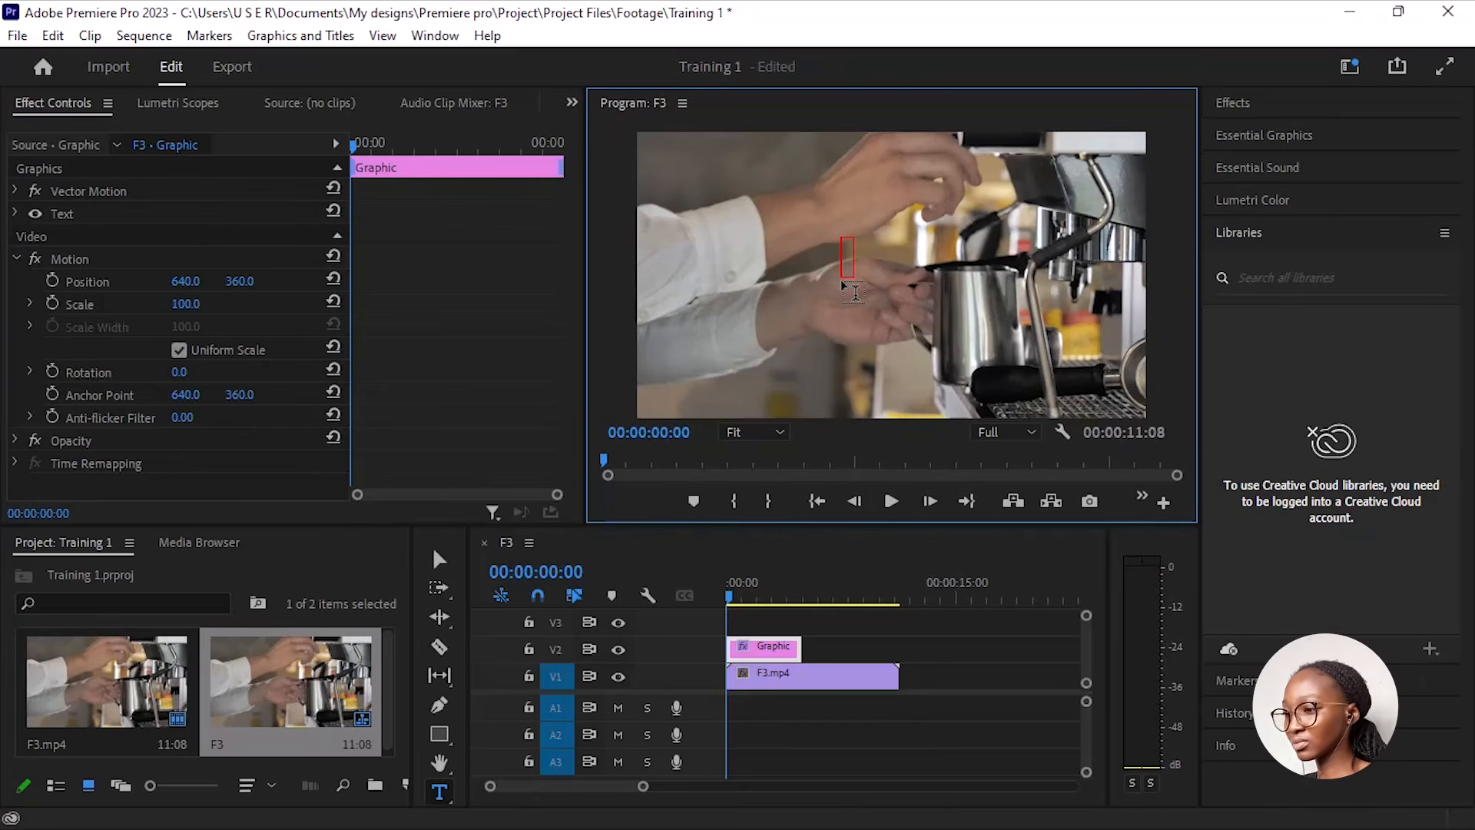
text(BRE)
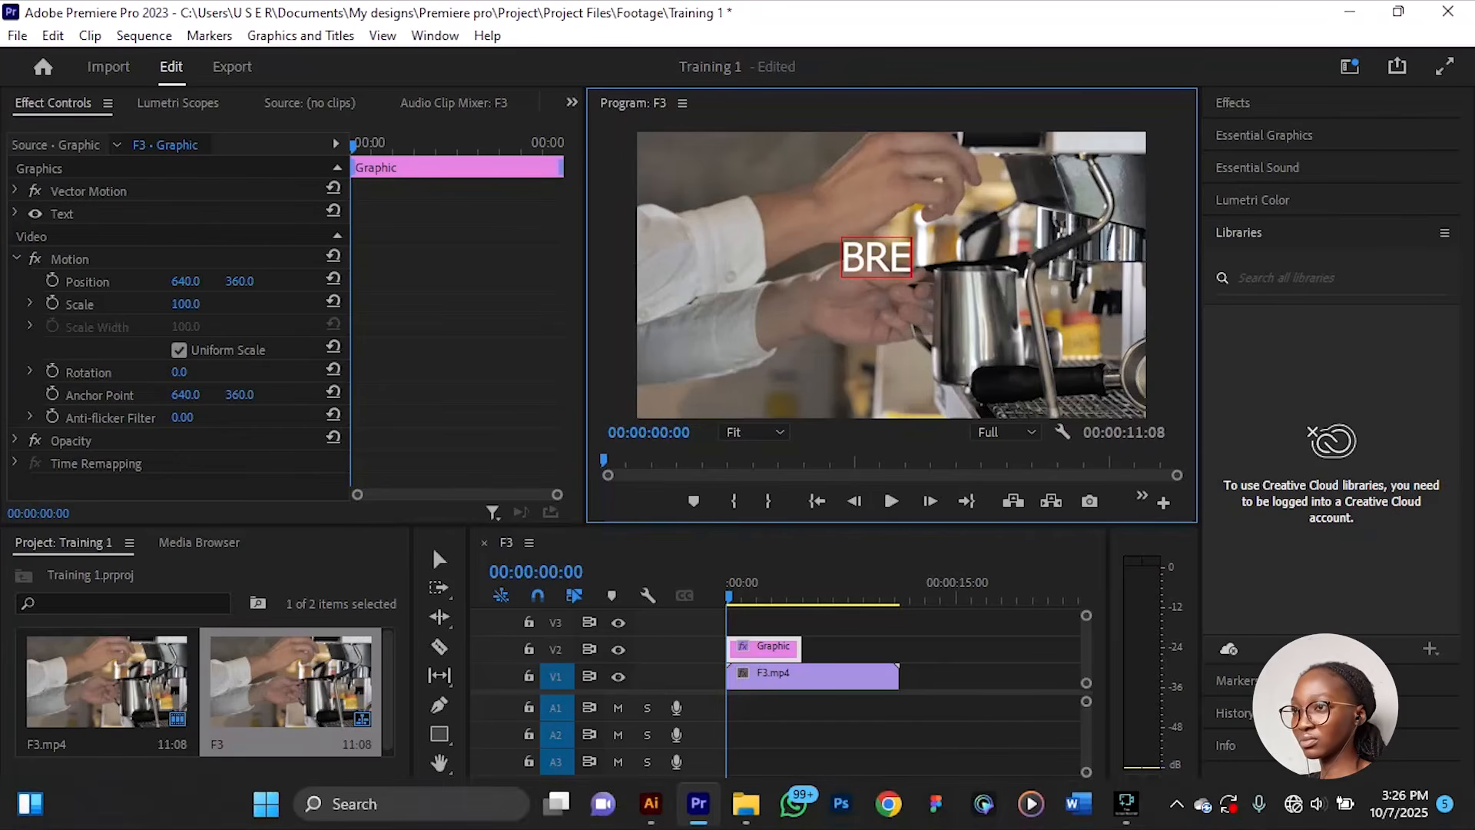
text(W YOUR MO)
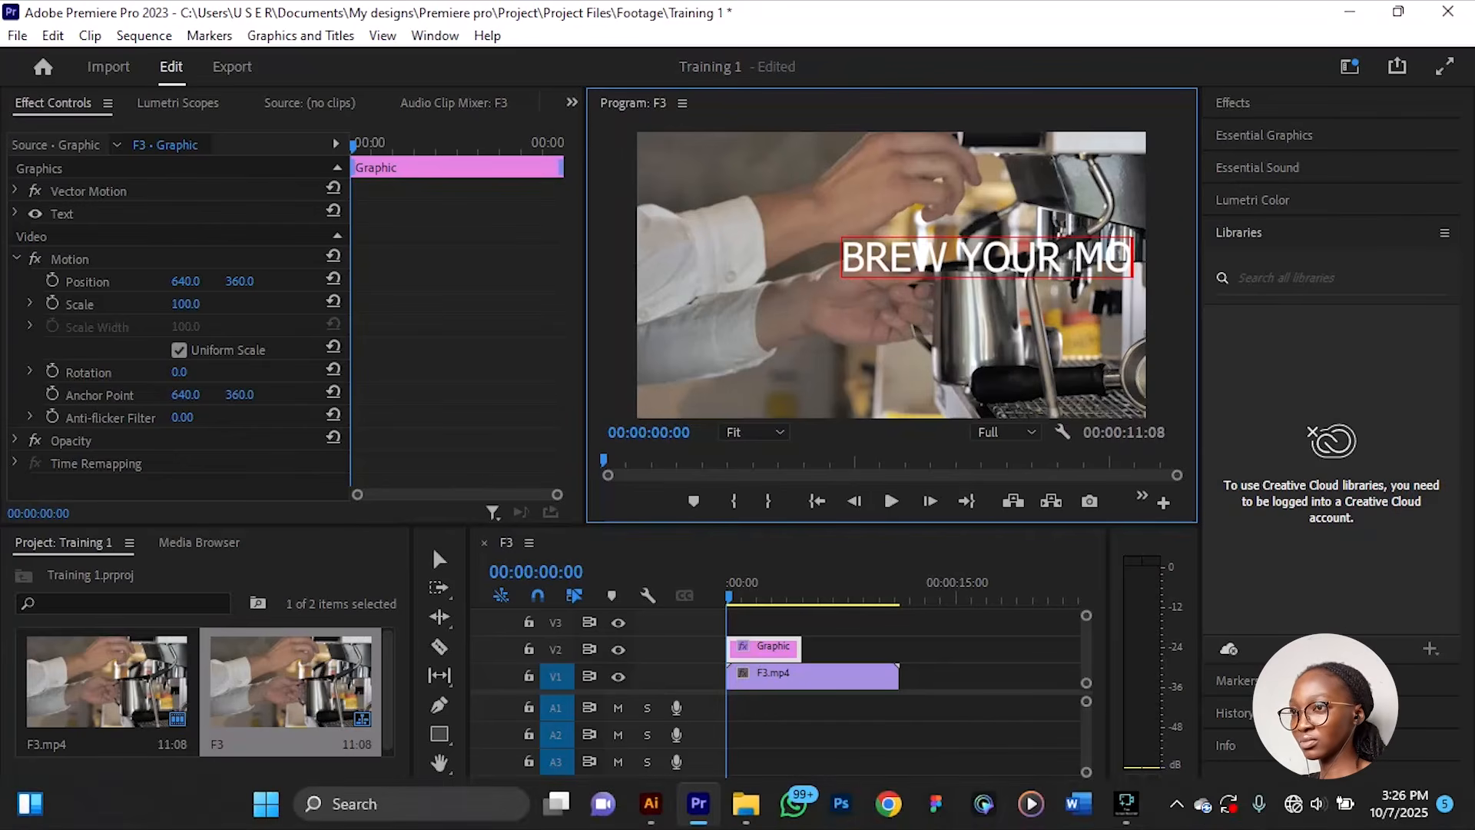
text(OD)
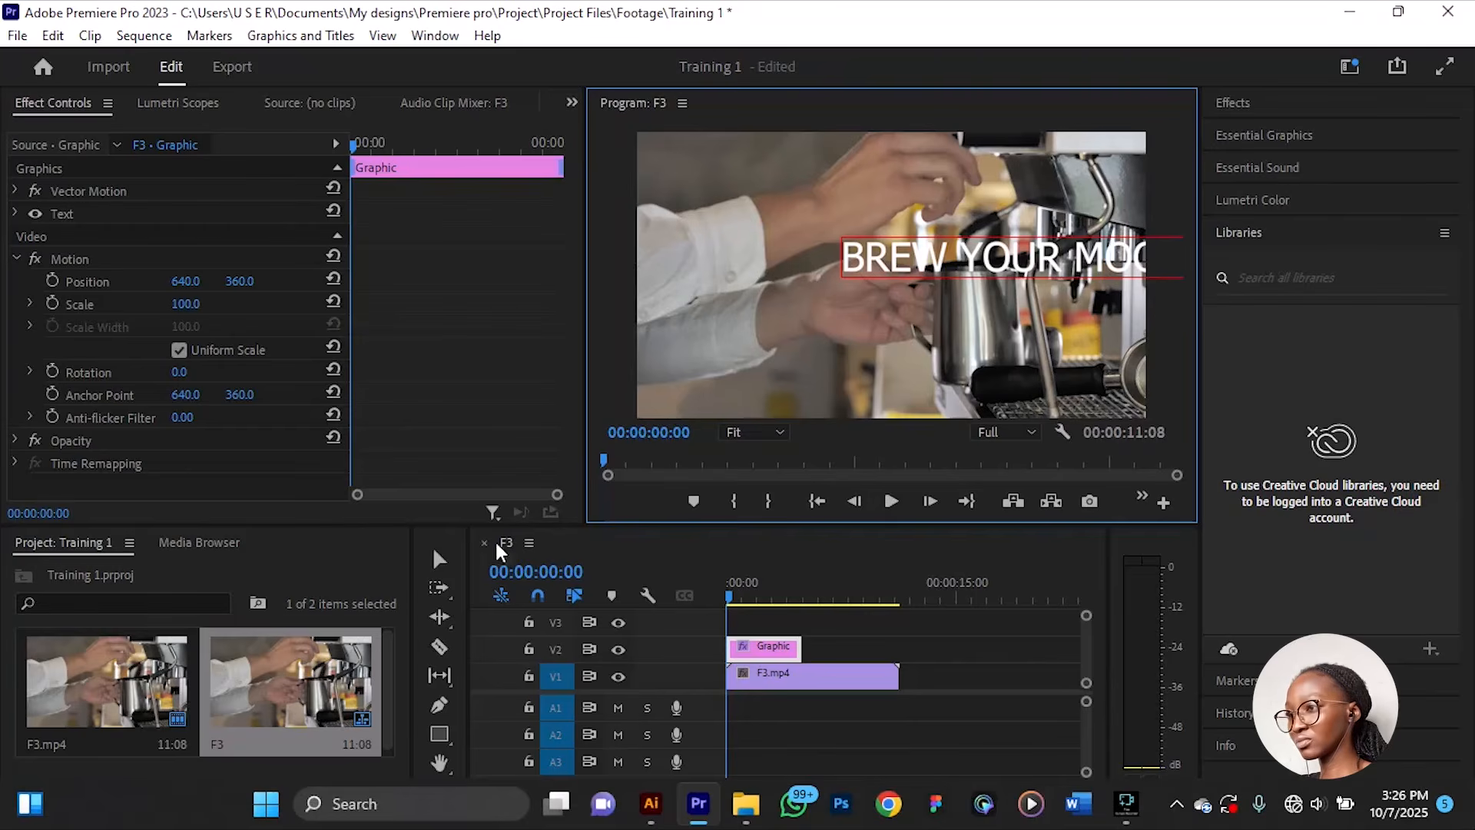
click(434, 555)
drag(1035, 247, 918, 274)
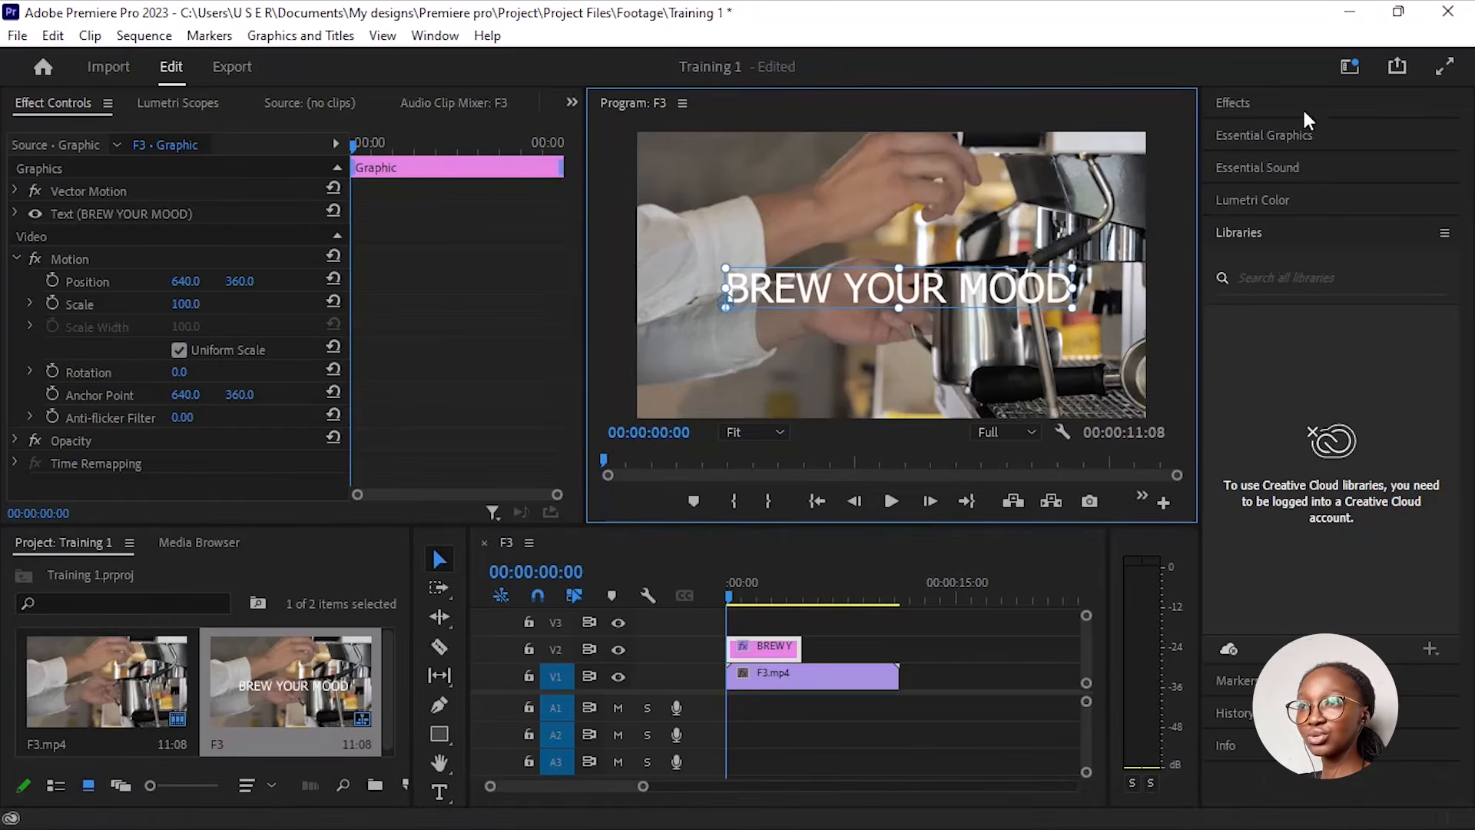
Step: Enable a shadow on the BREW YOUR MOOD title in its Essential Graphics properties
click(1297, 136)
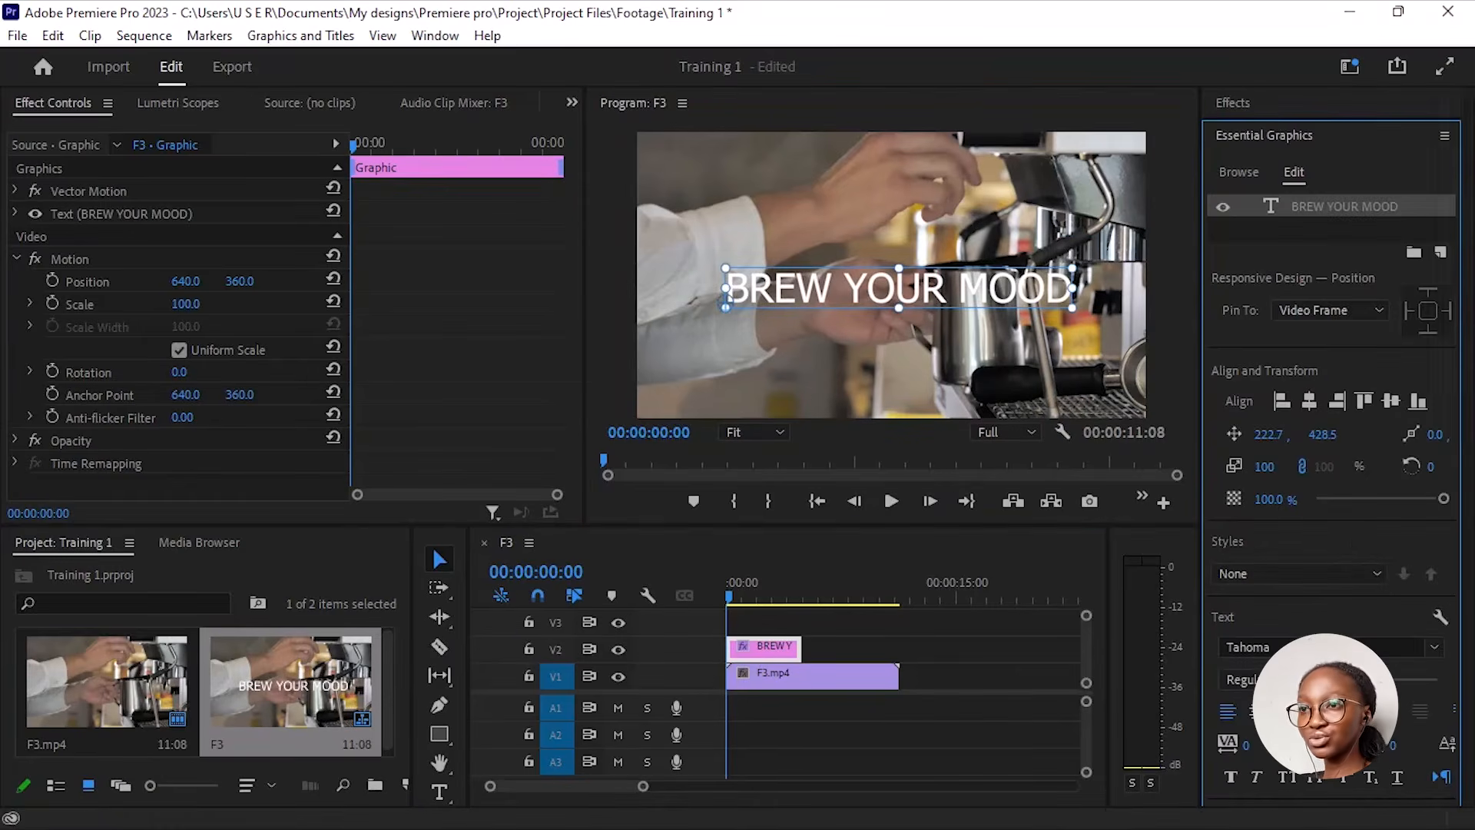
scroll(1337, 461, down, 5)
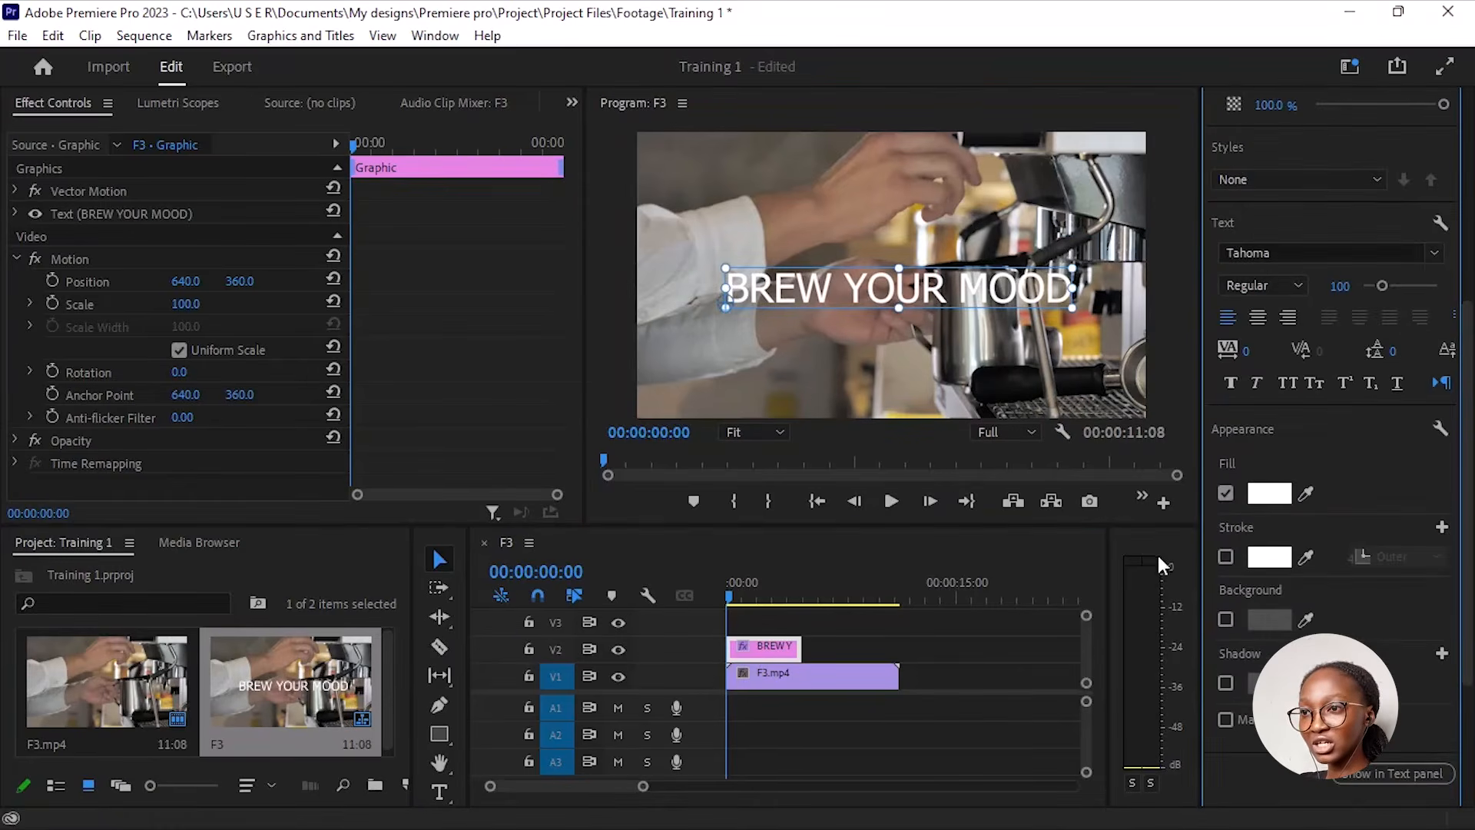
click(1225, 682)
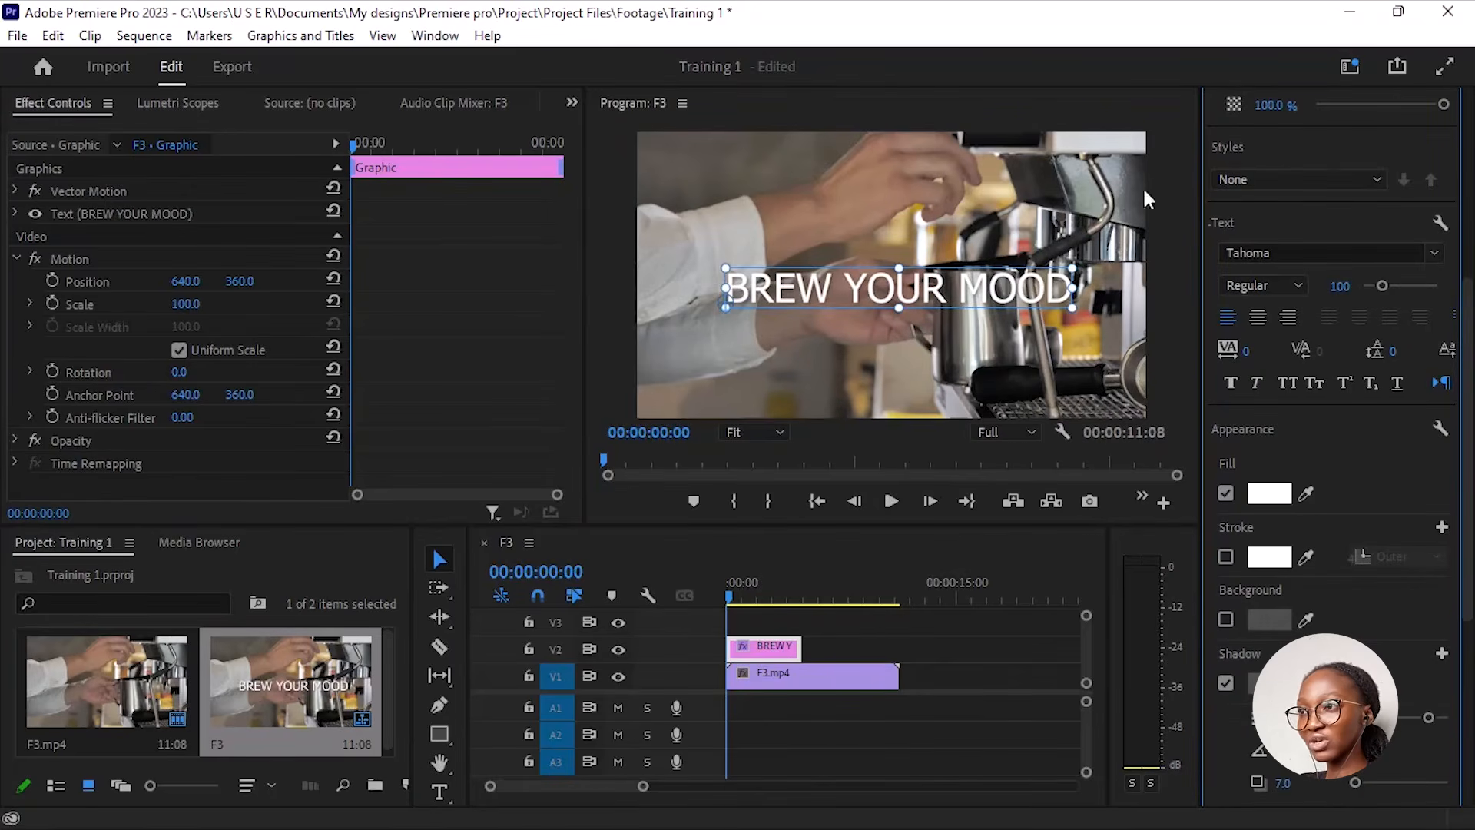
Step: Set the title's font to Montserrat Bold
drag(1469, 332, 1469, 249)
click(1293, 540)
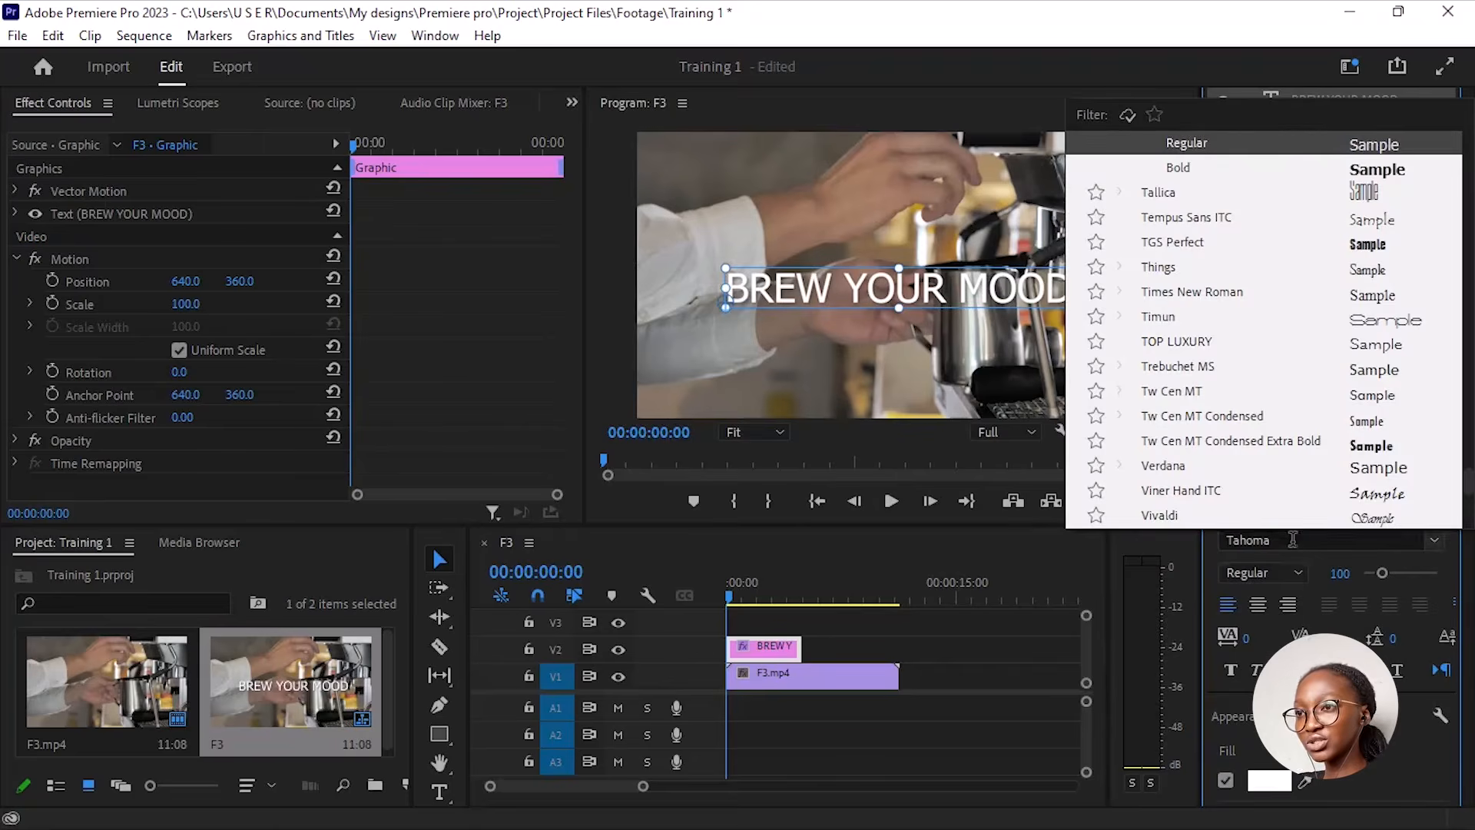
click(1291, 537)
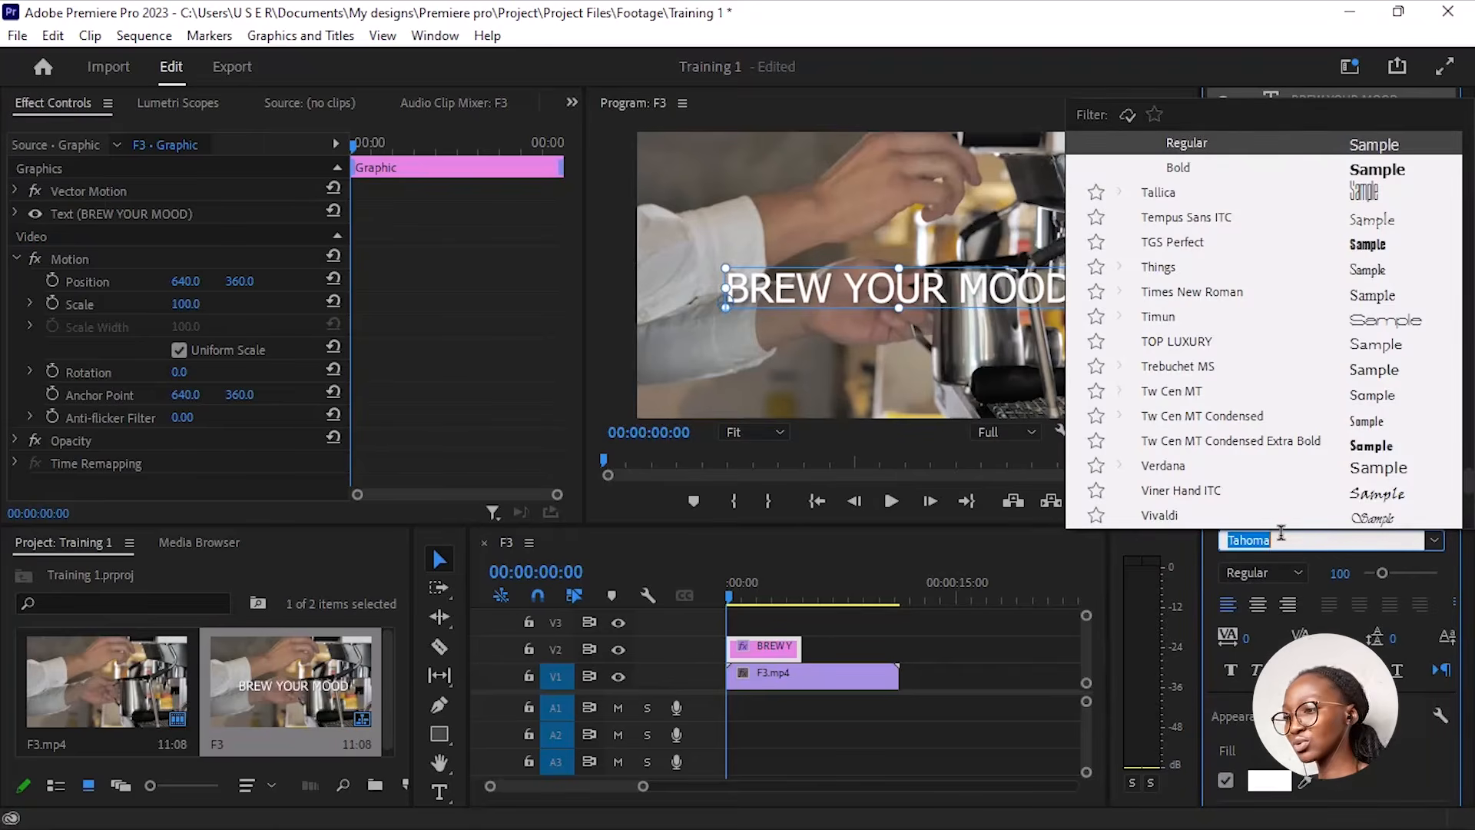
text(MONT)
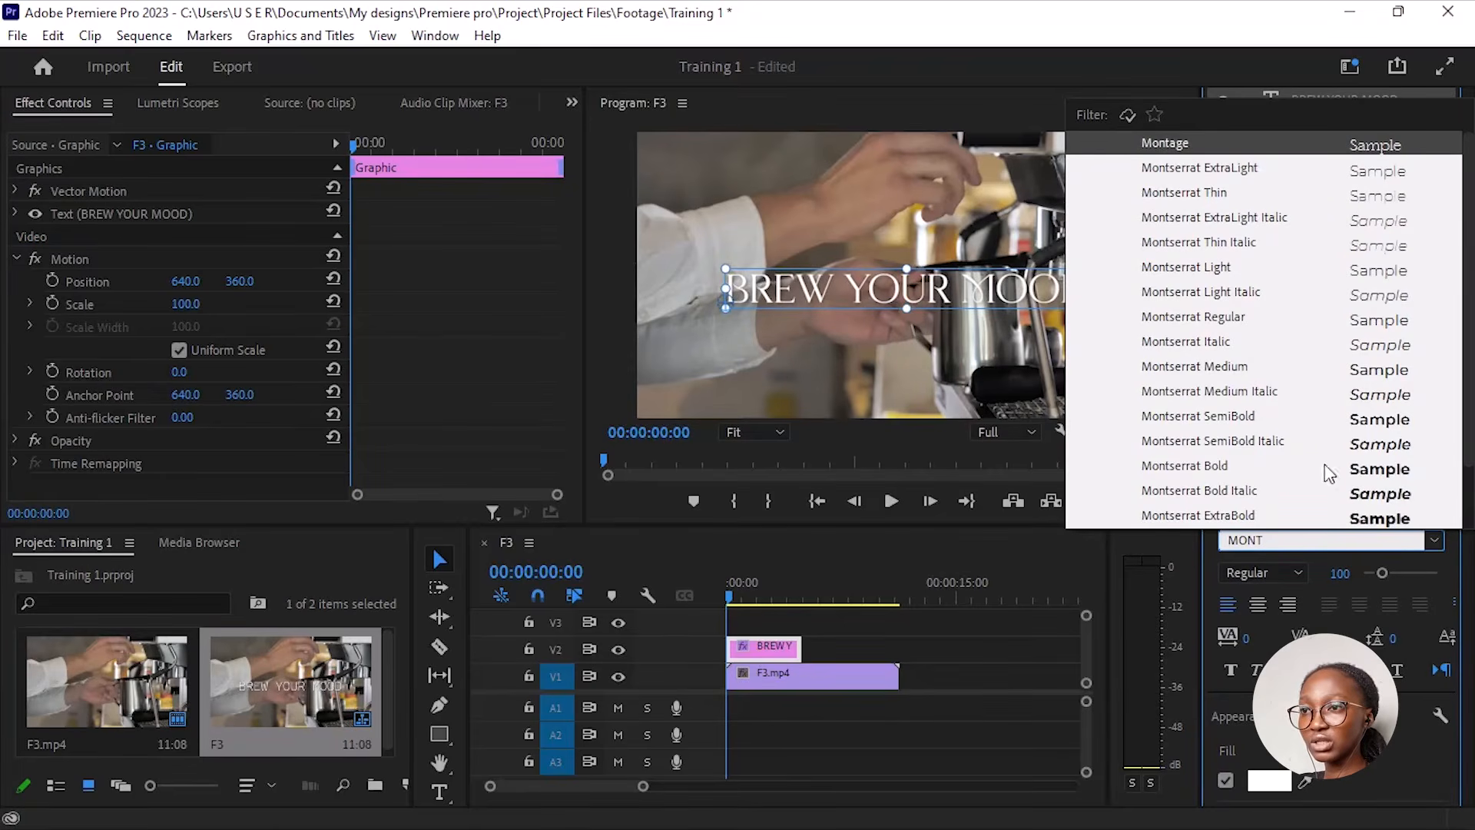
click(1362, 470)
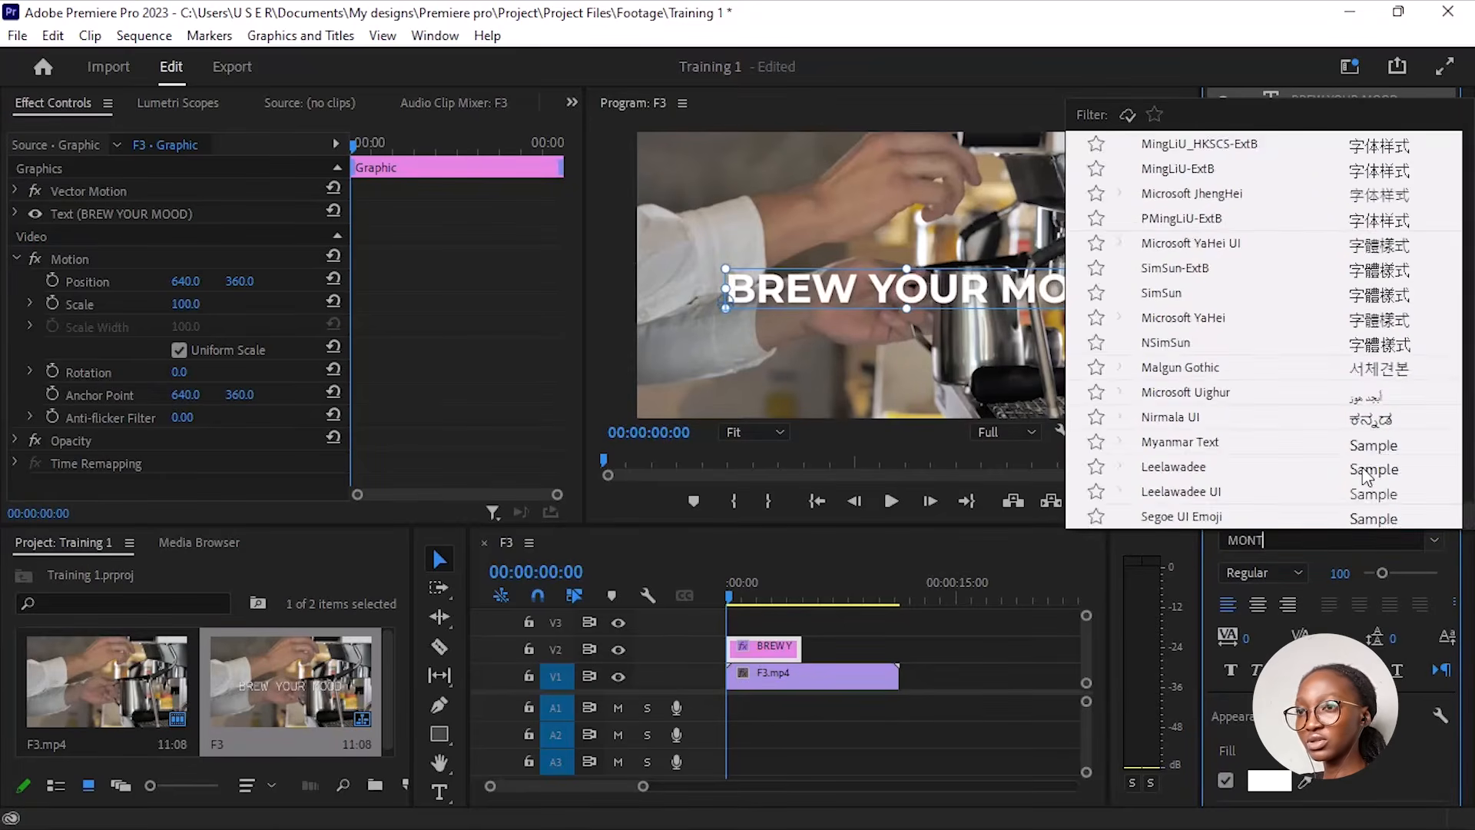
click(1359, 470)
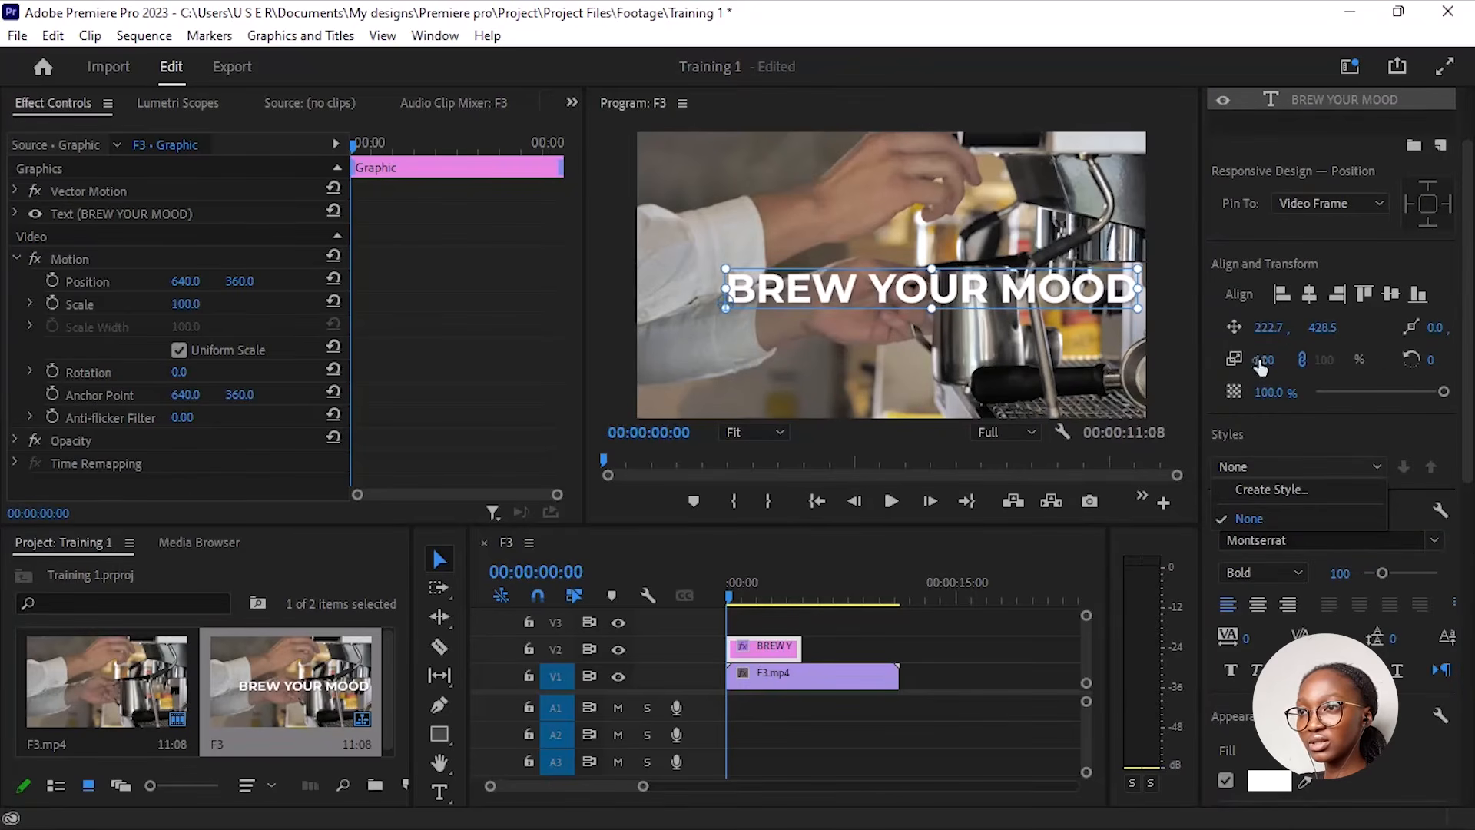
Step: Scale the title to 82% and center it horizontally and vertically in the video frame
drag(1267, 362, 1253, 363)
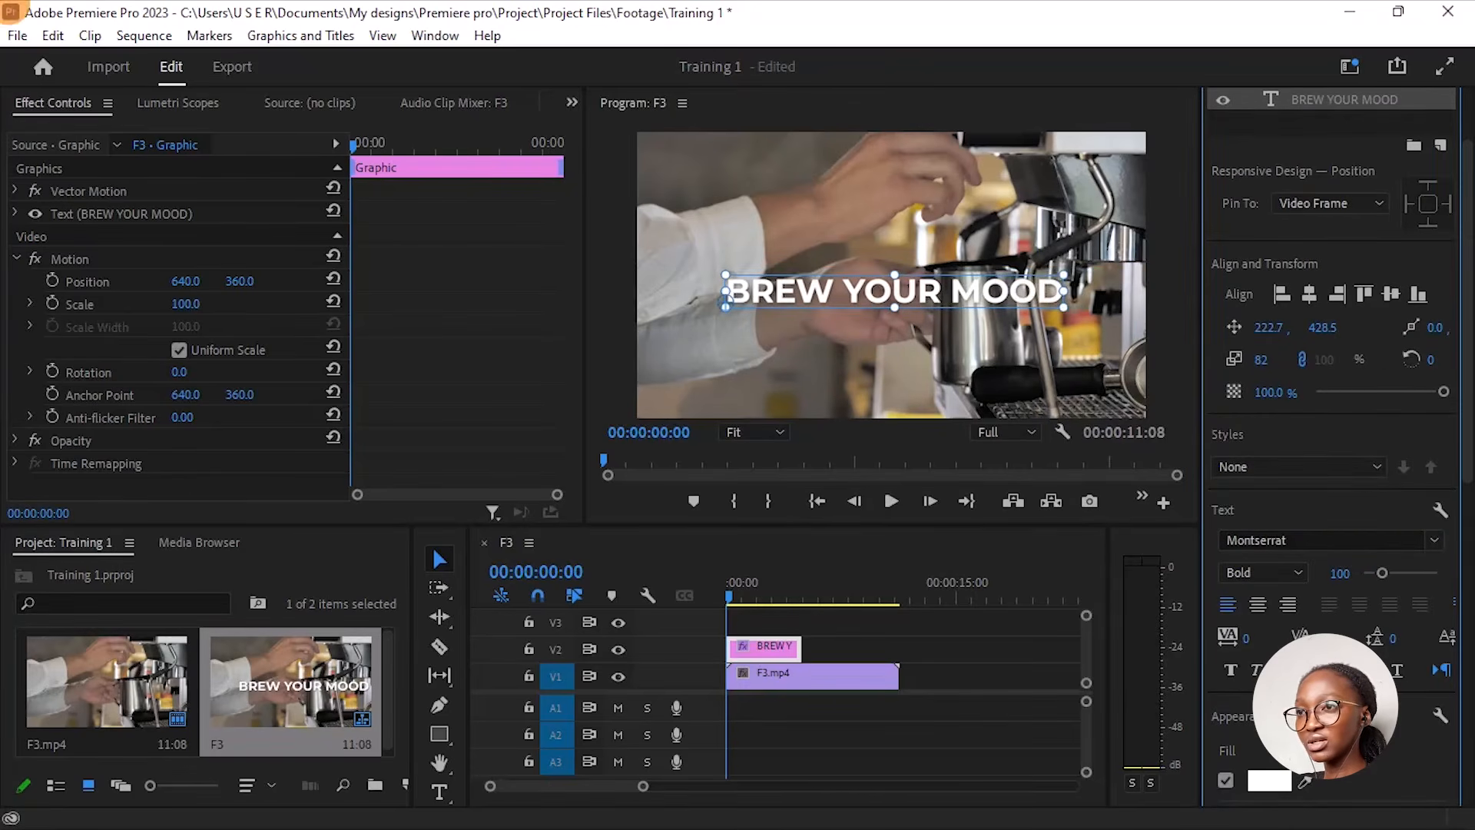
click(1310, 294)
click(1391, 296)
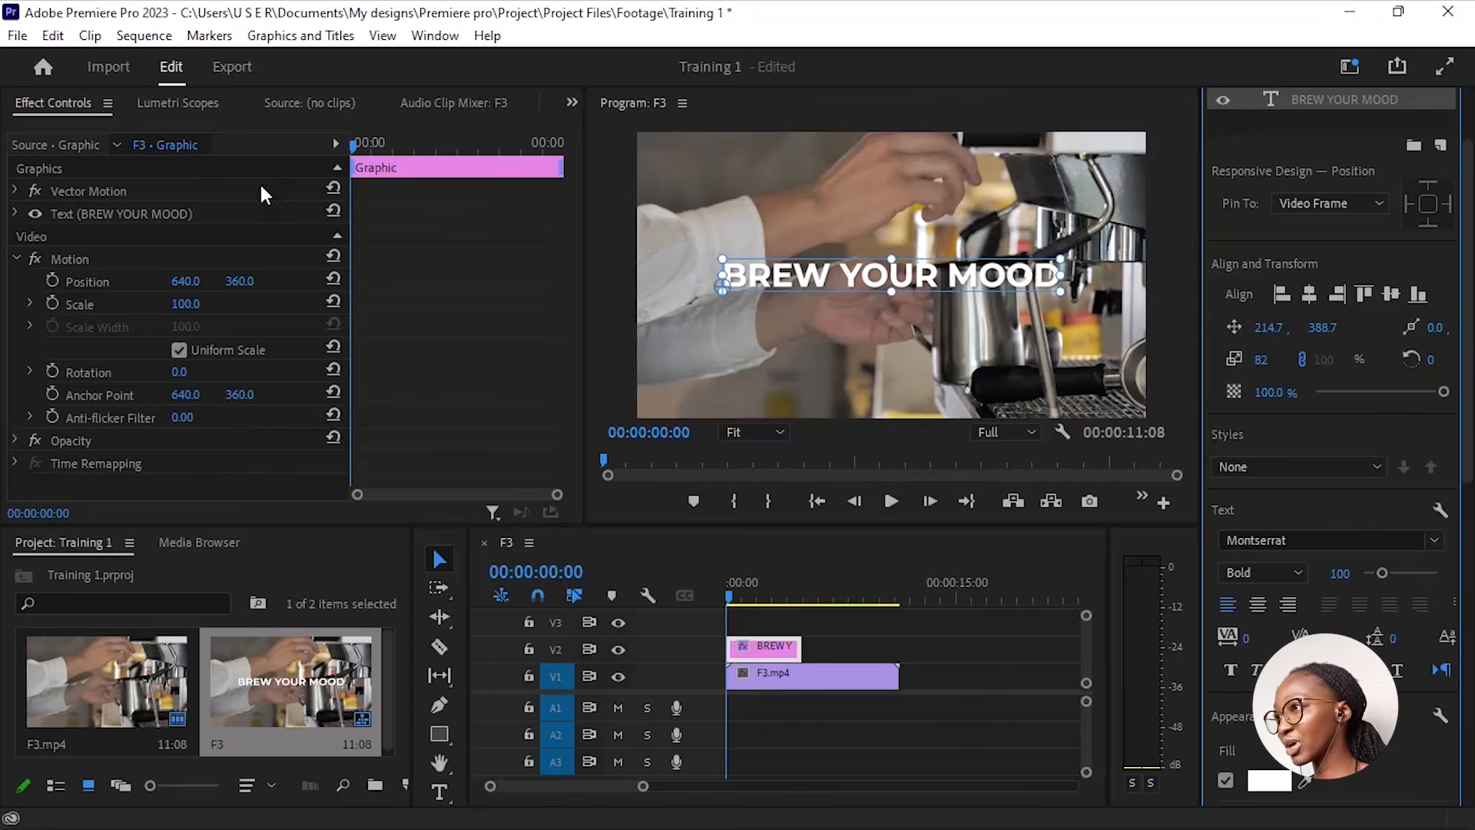
Step: Look through the Effect Controls, Lumetri Scopes, Source, Audio Clip Mixer and Text views in turn
click(40, 100)
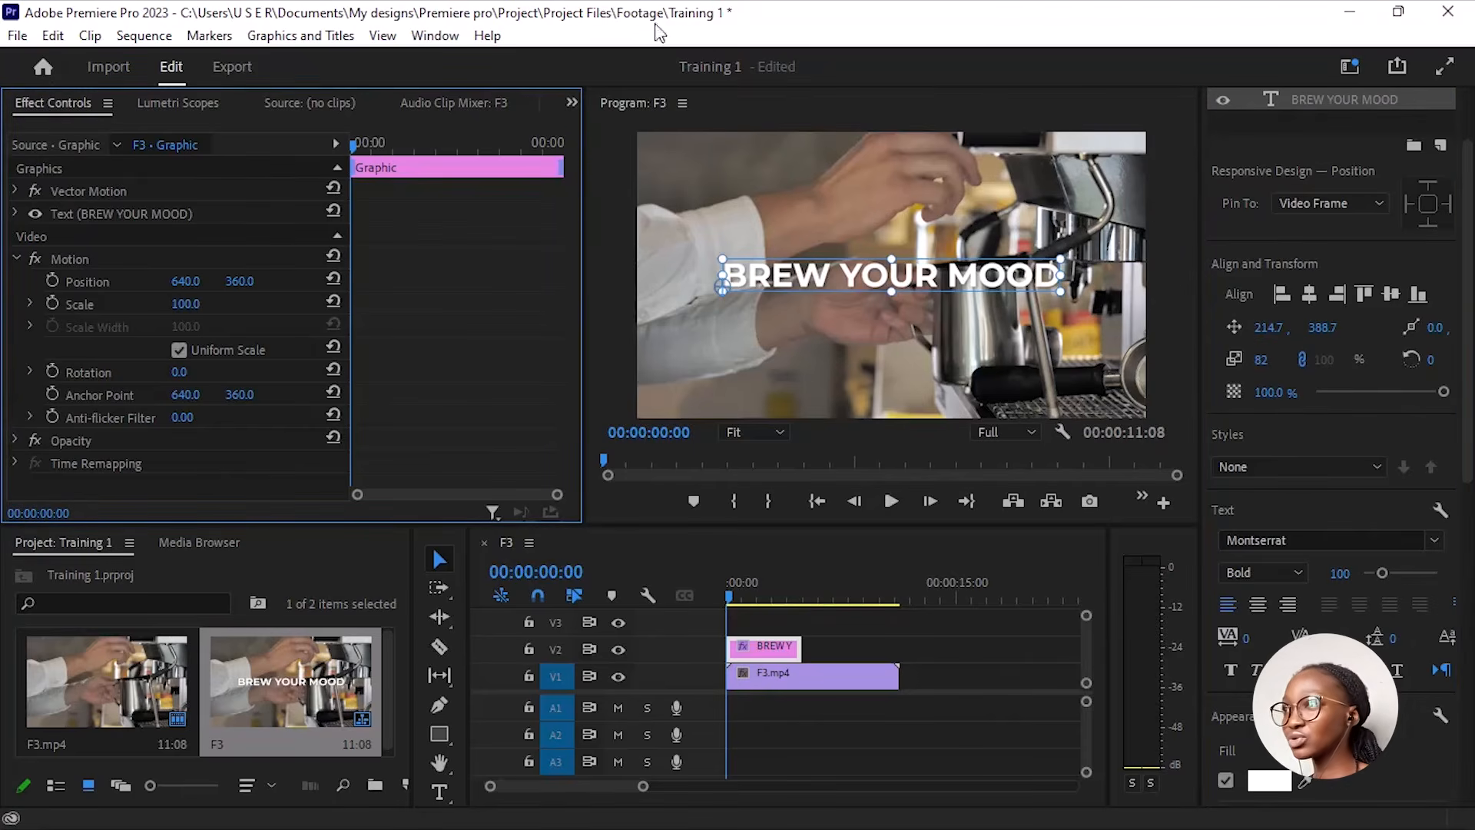
click(572, 101)
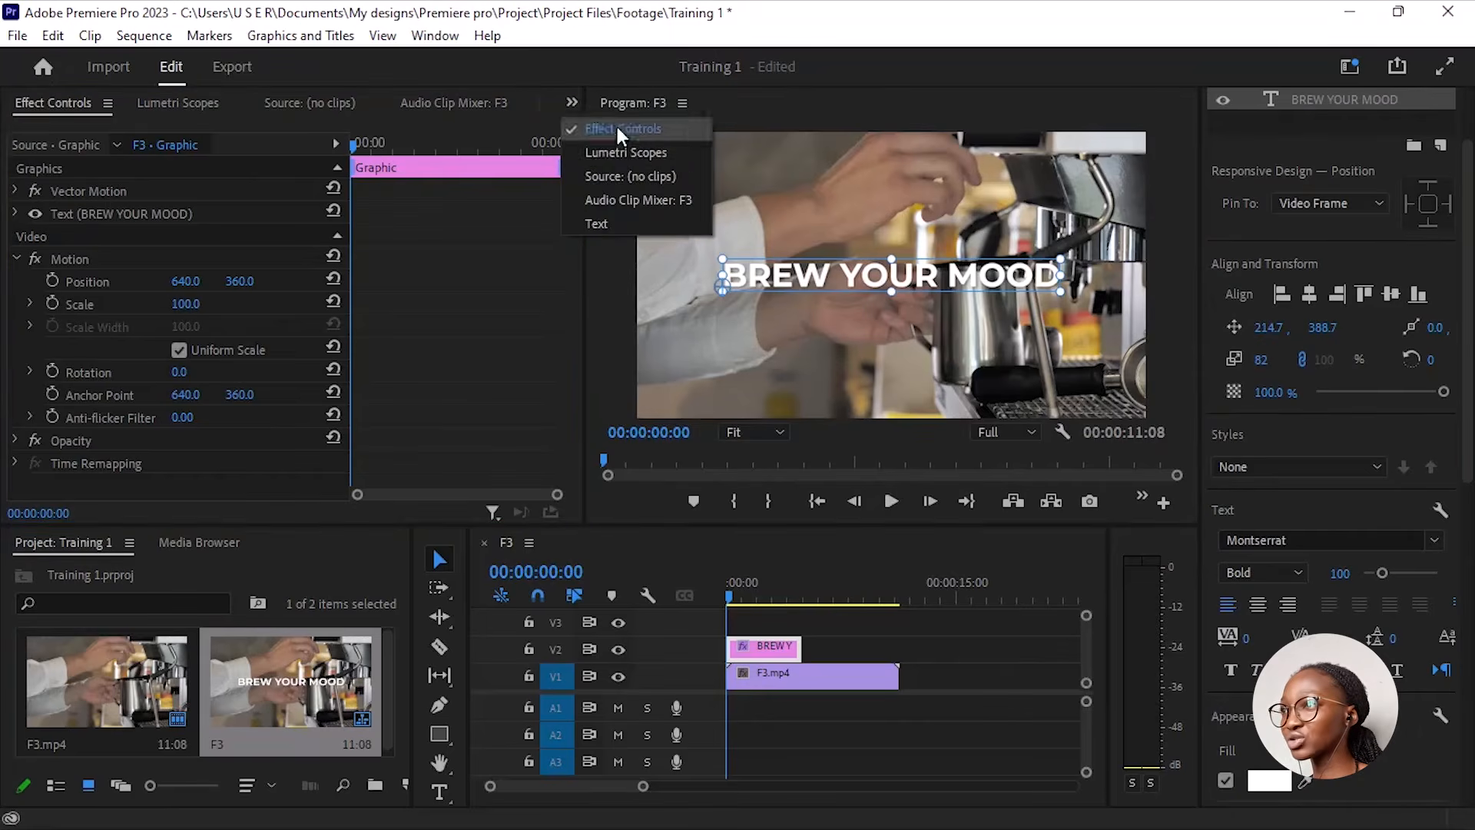
click(620, 146)
click(571, 100)
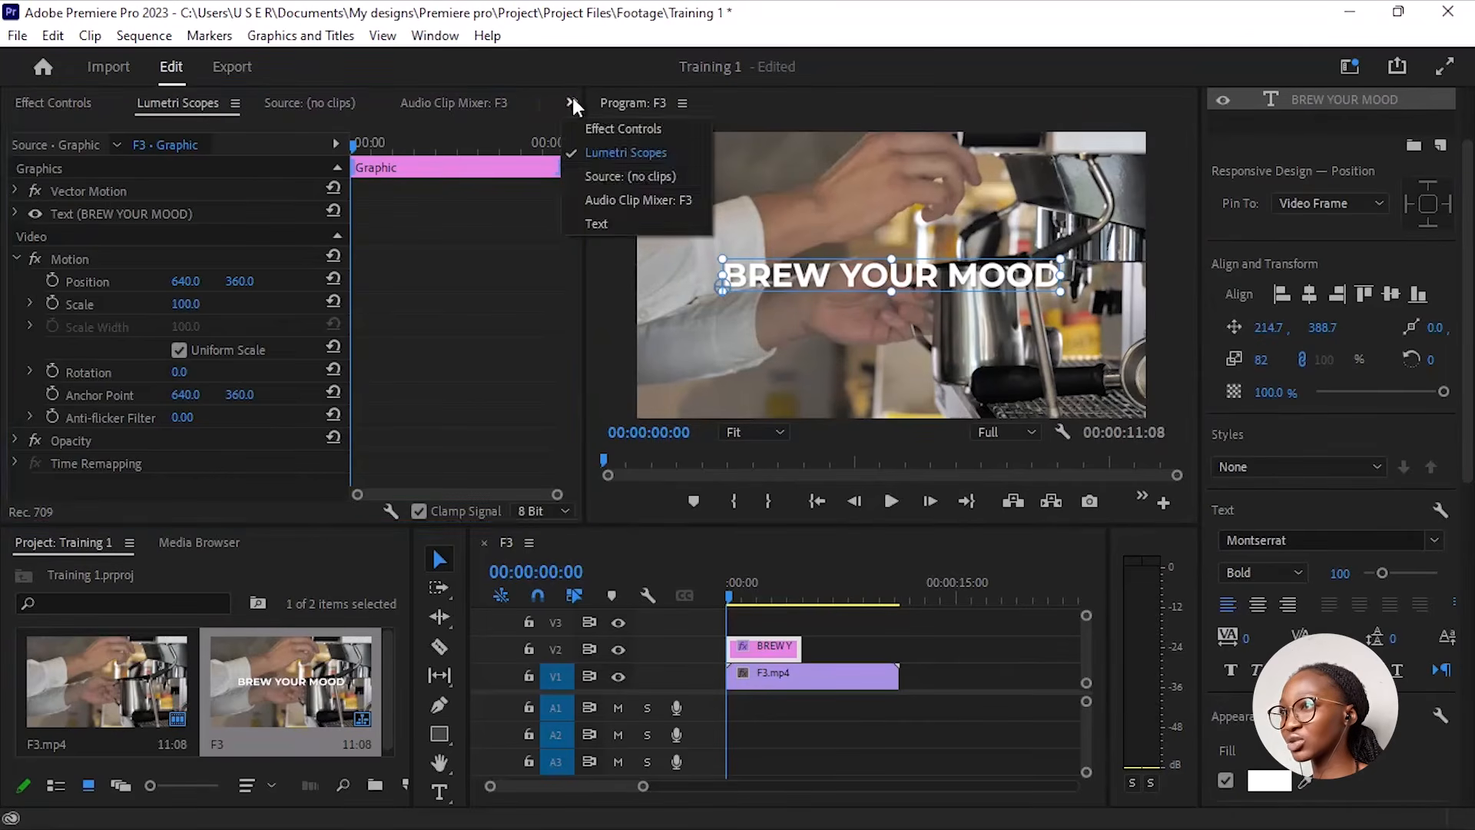
click(588, 172)
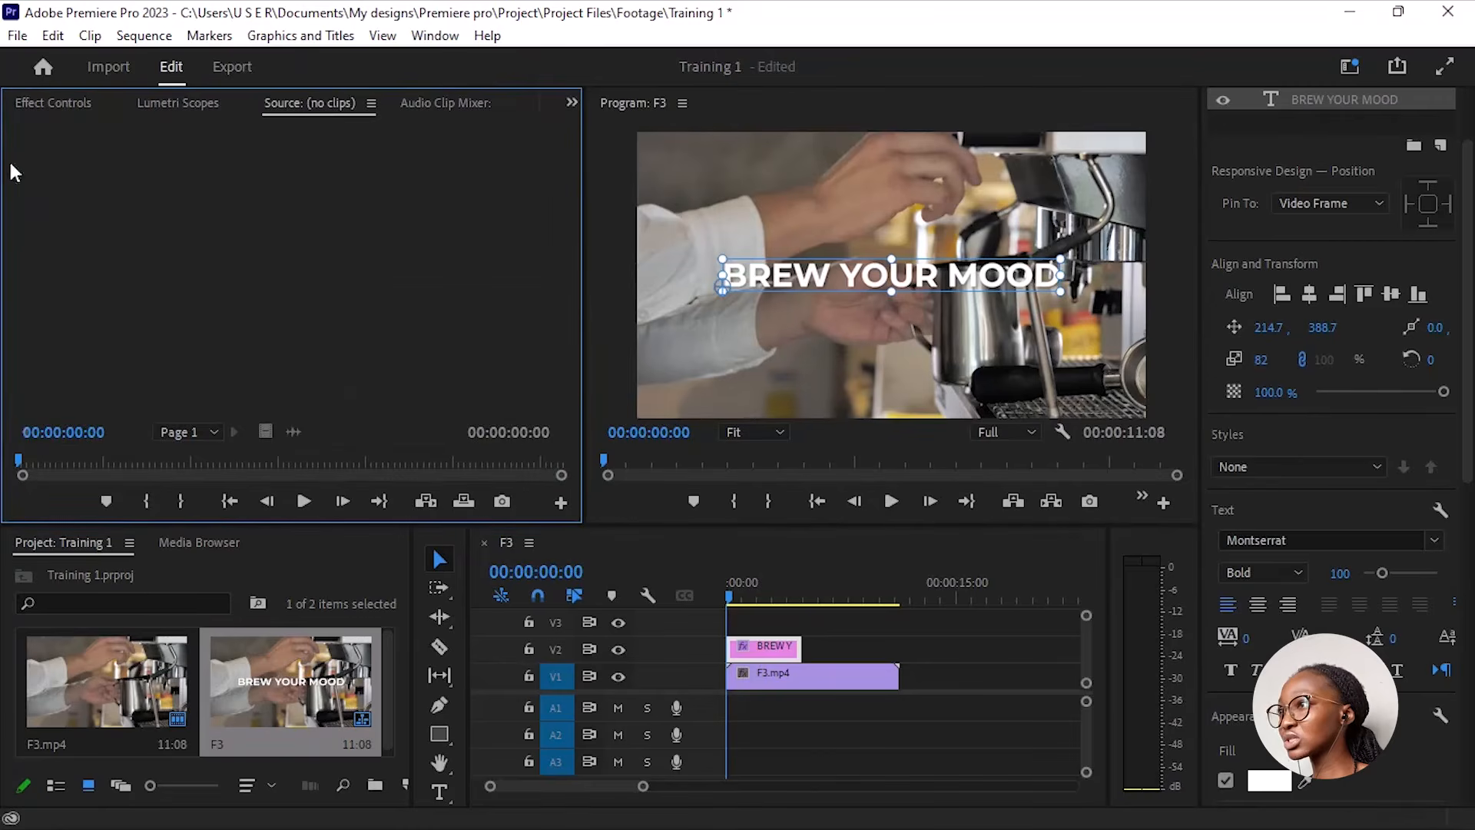
click(570, 104)
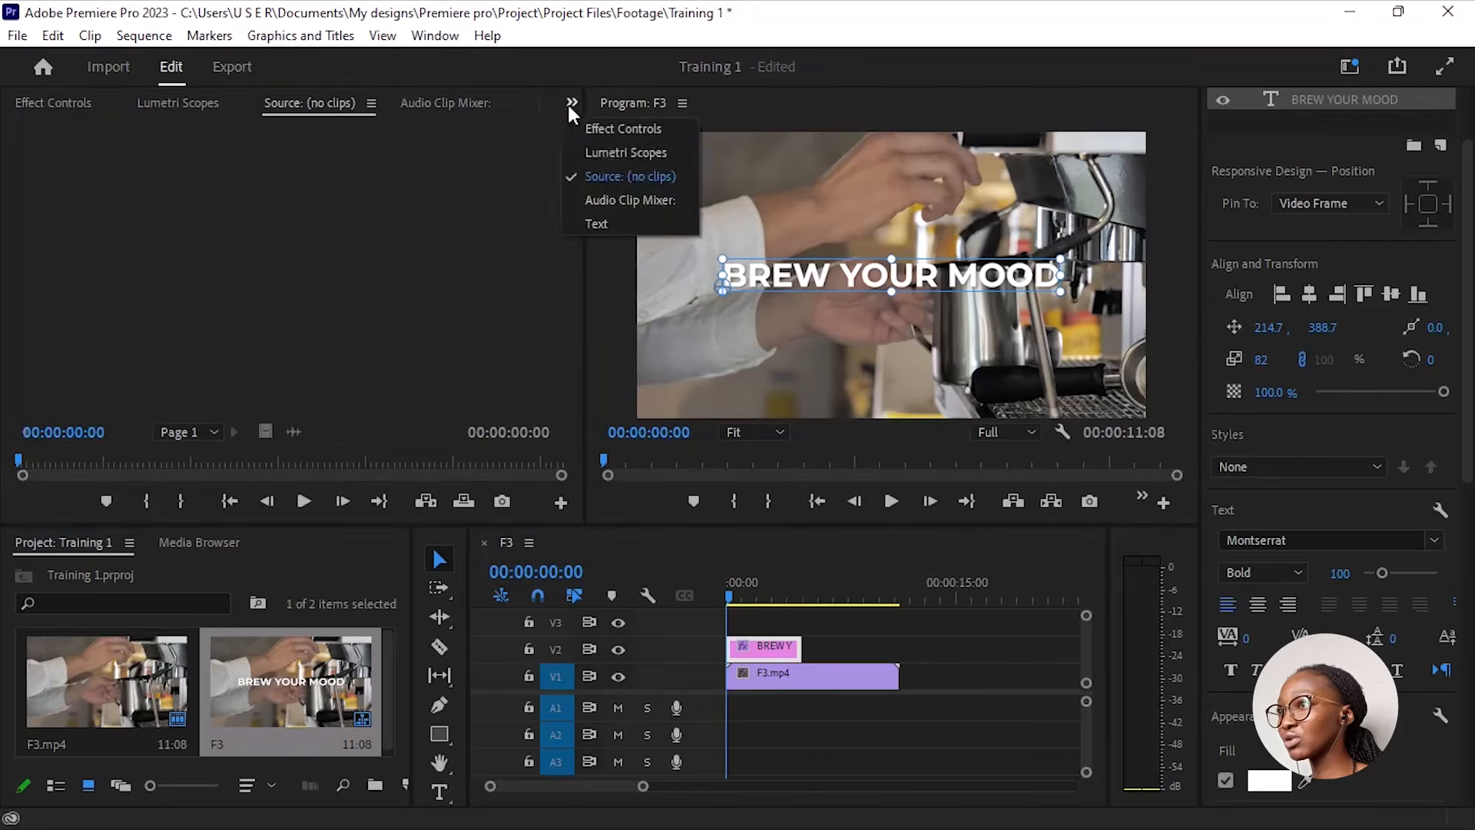
click(602, 196)
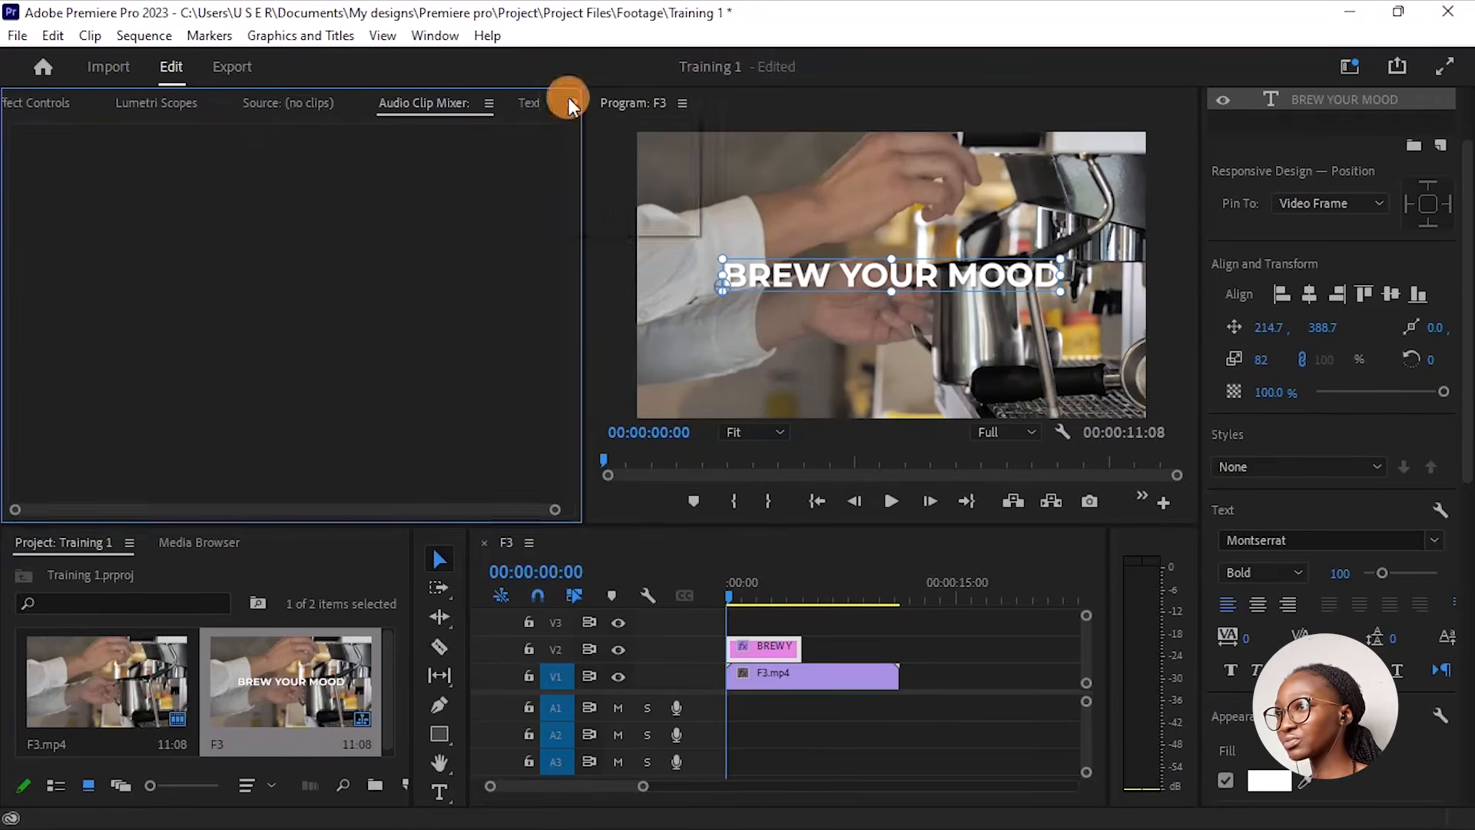
click(568, 100)
click(599, 218)
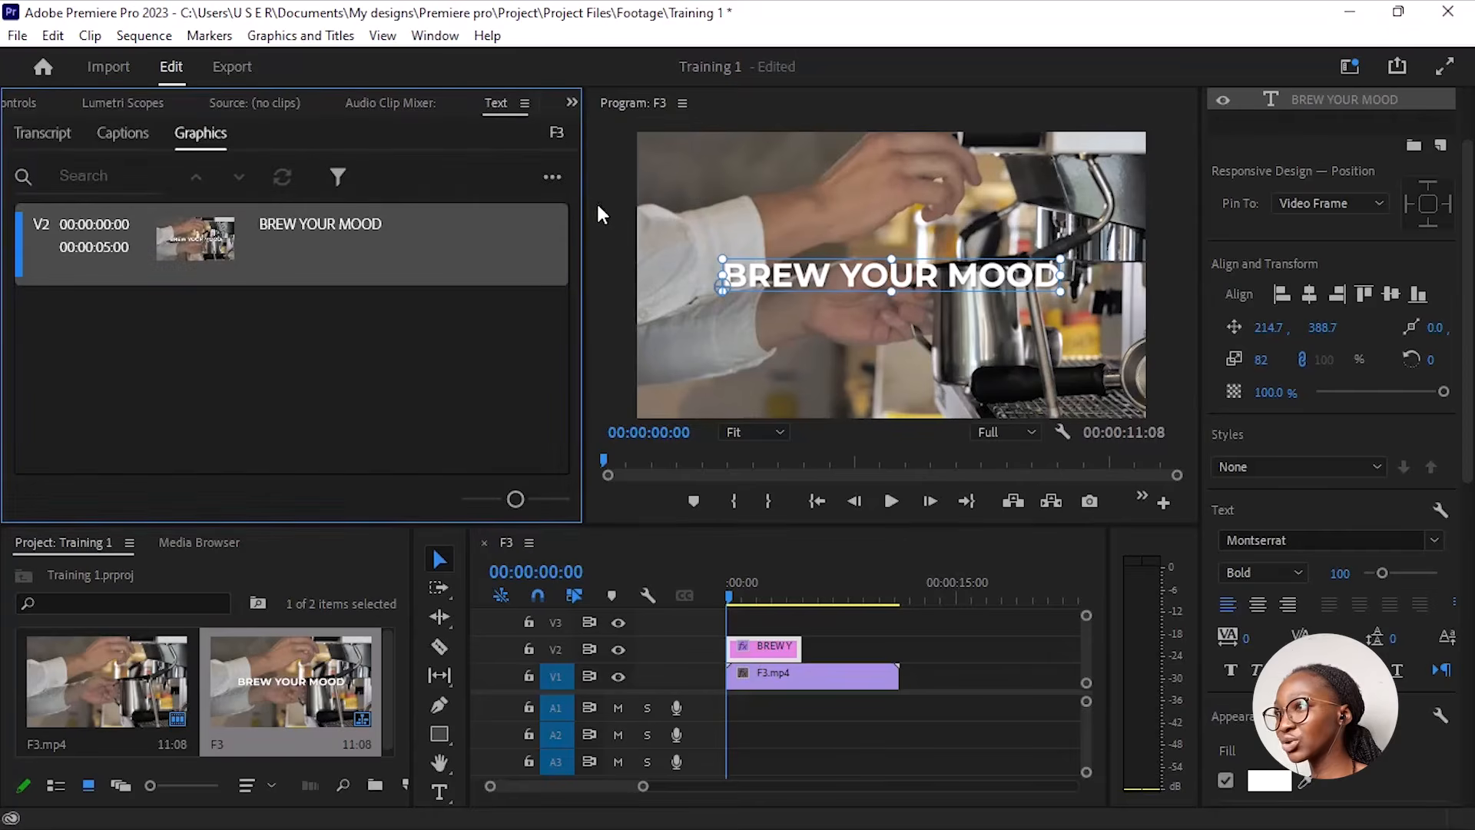
Step: Switch back from the Text view to the Effect Controls
click(573, 103)
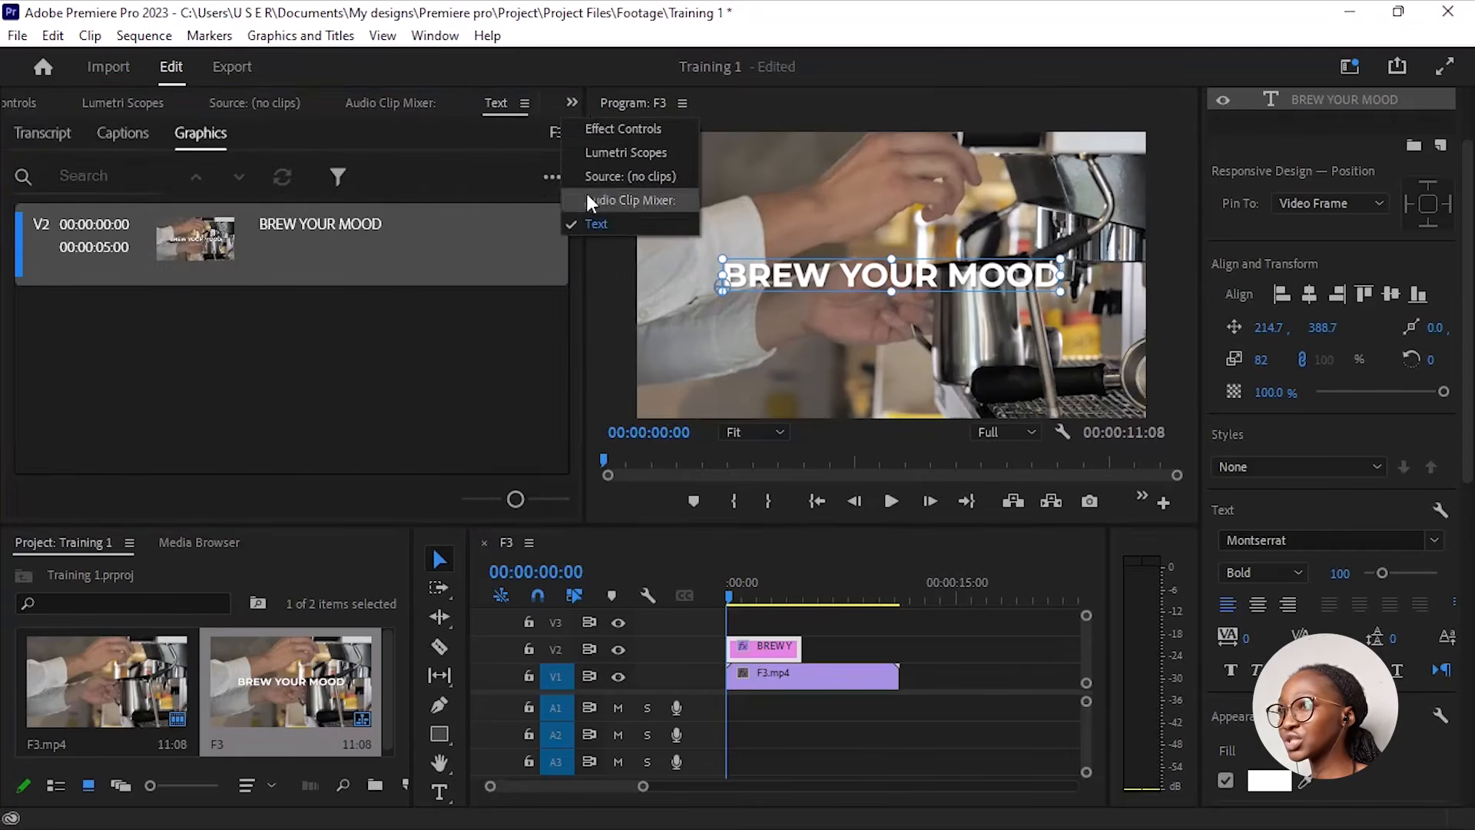
click(573, 100)
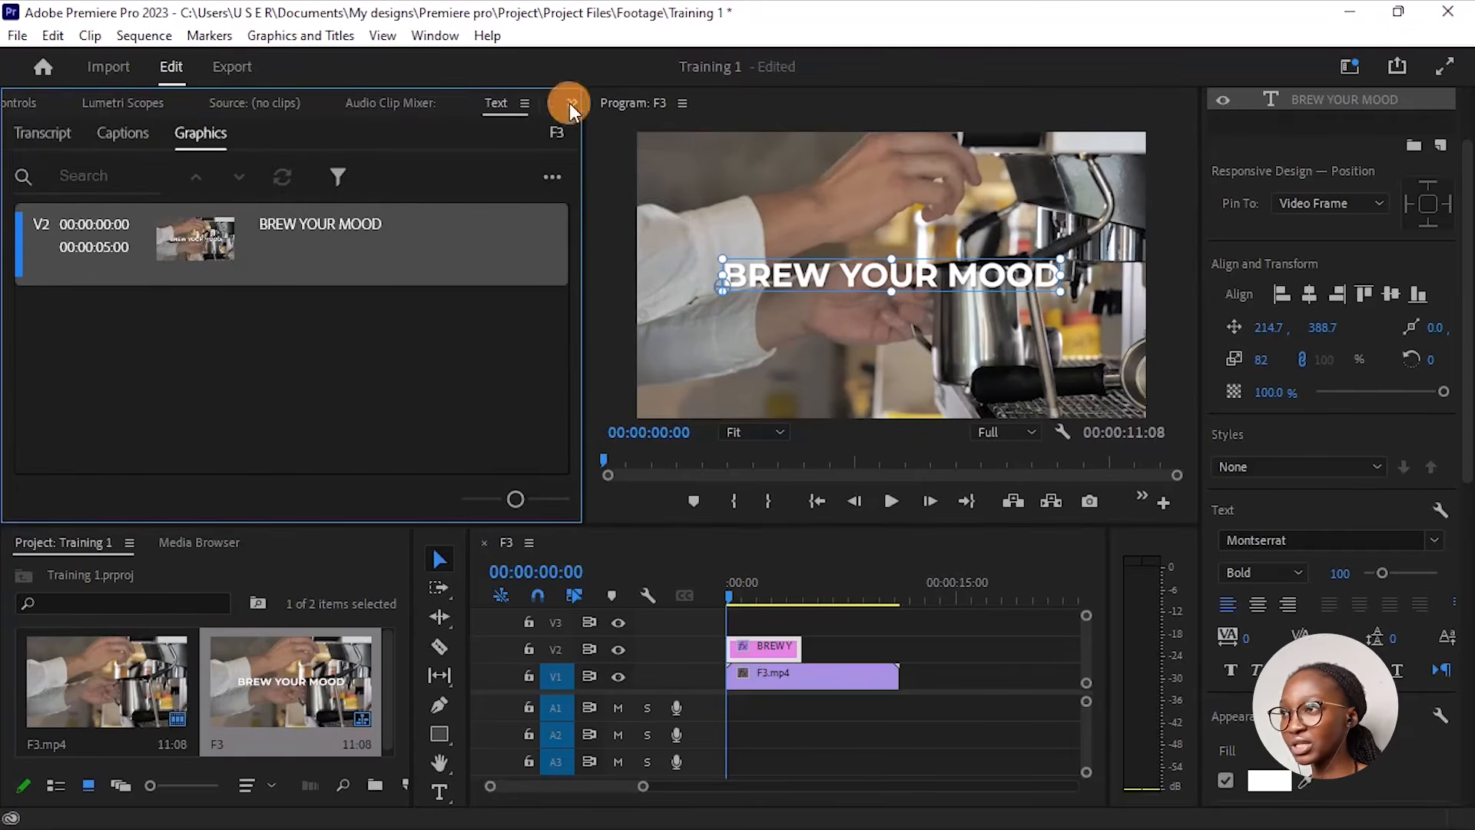
click(655, 133)
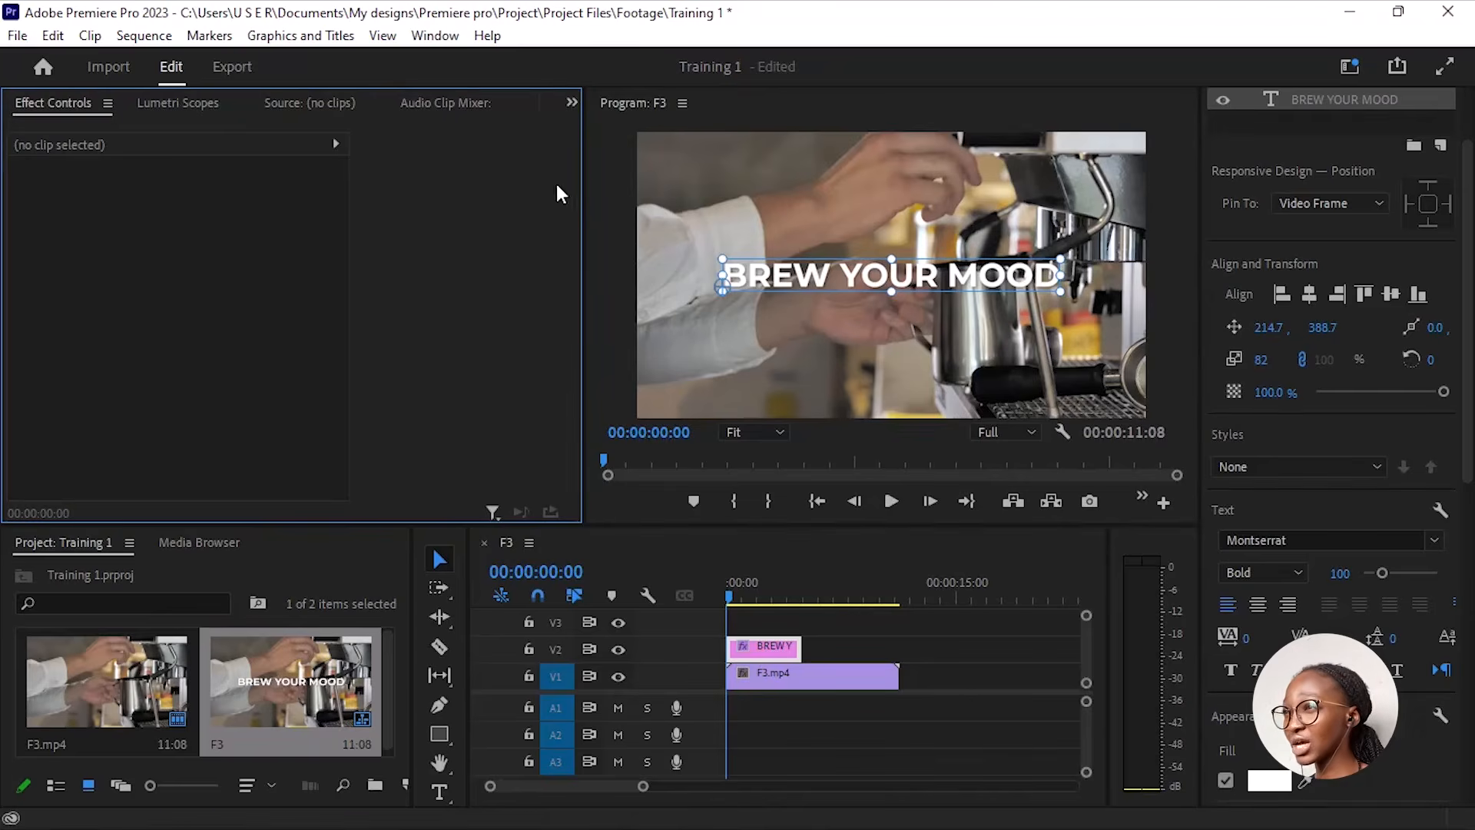
click(571, 102)
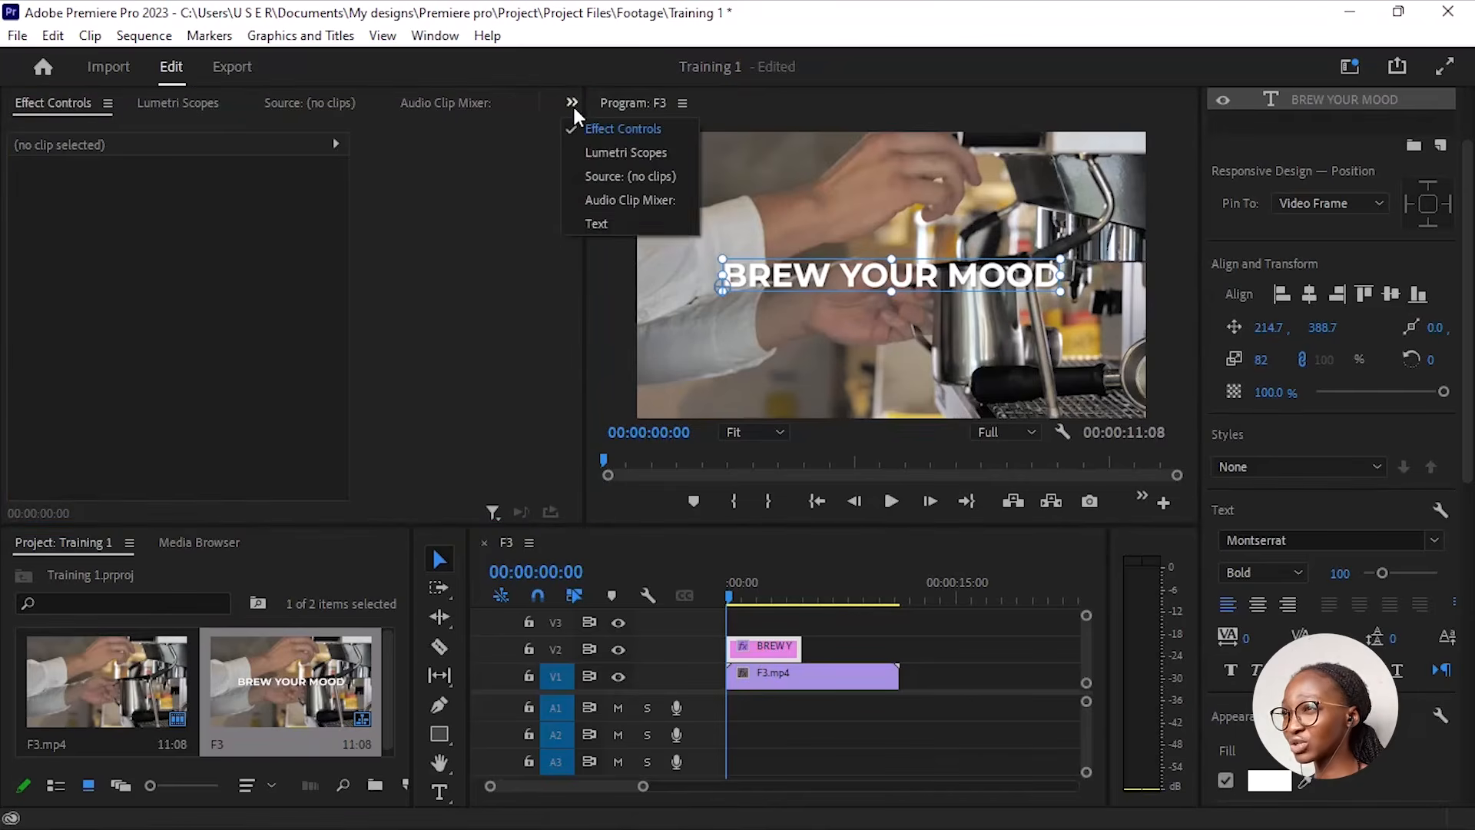
click(658, 131)
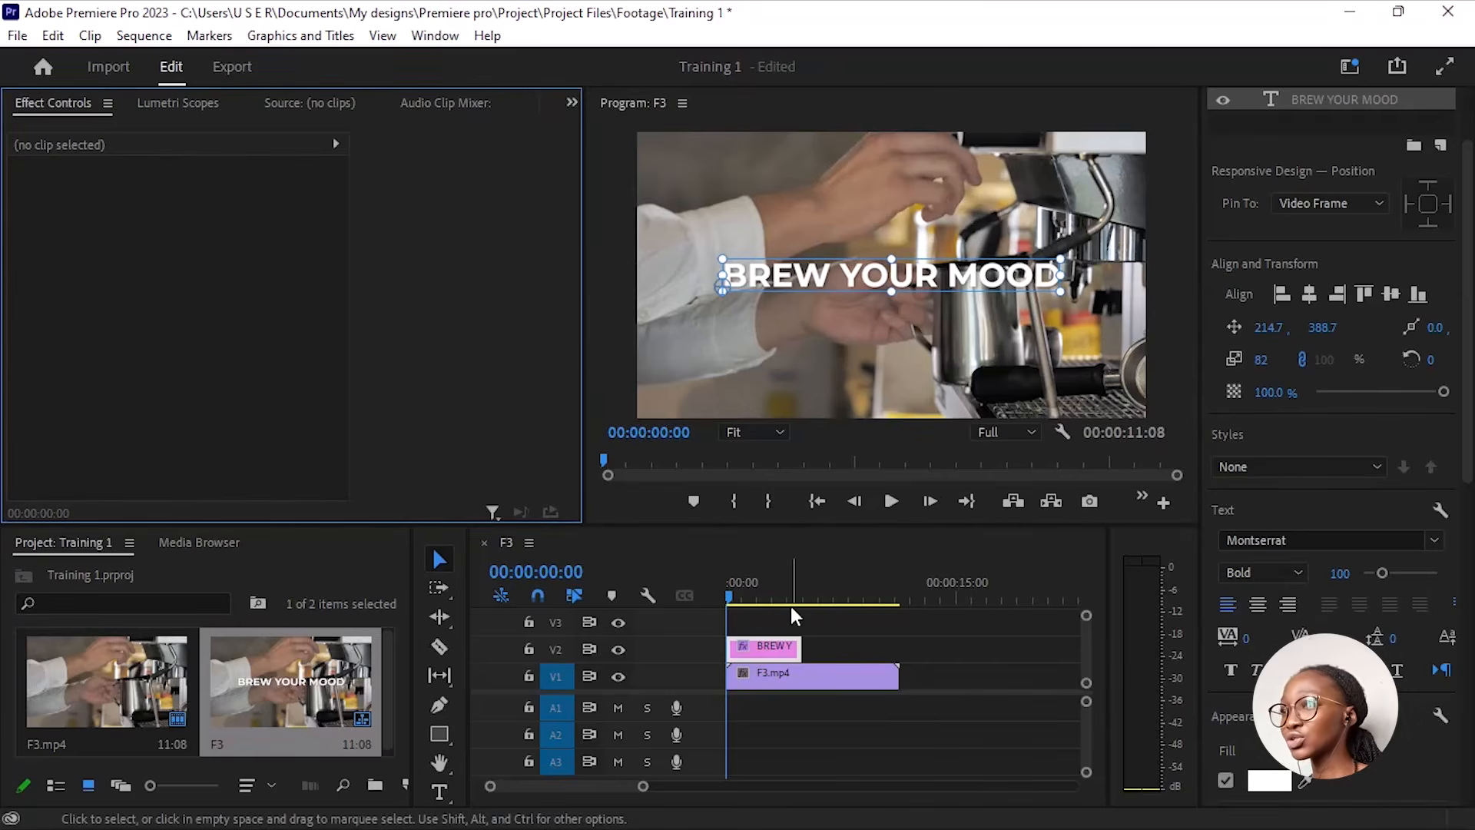
Step: Find the Transform effect among the Distort video effects and apply it to the BREW YOUR MOOD title clip
click(769, 648)
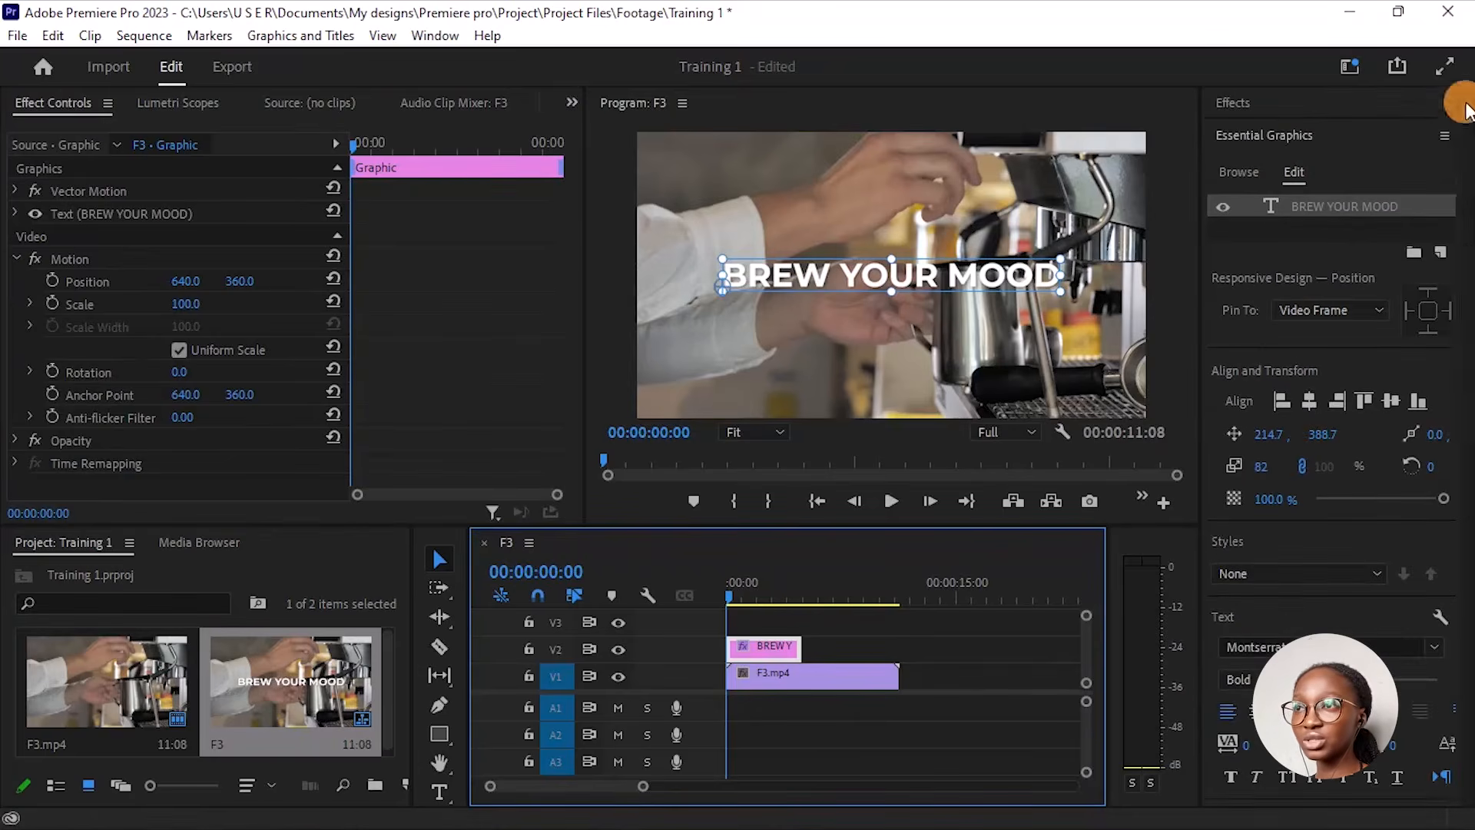
scroll(1456, 184, up, 3)
click(1281, 137)
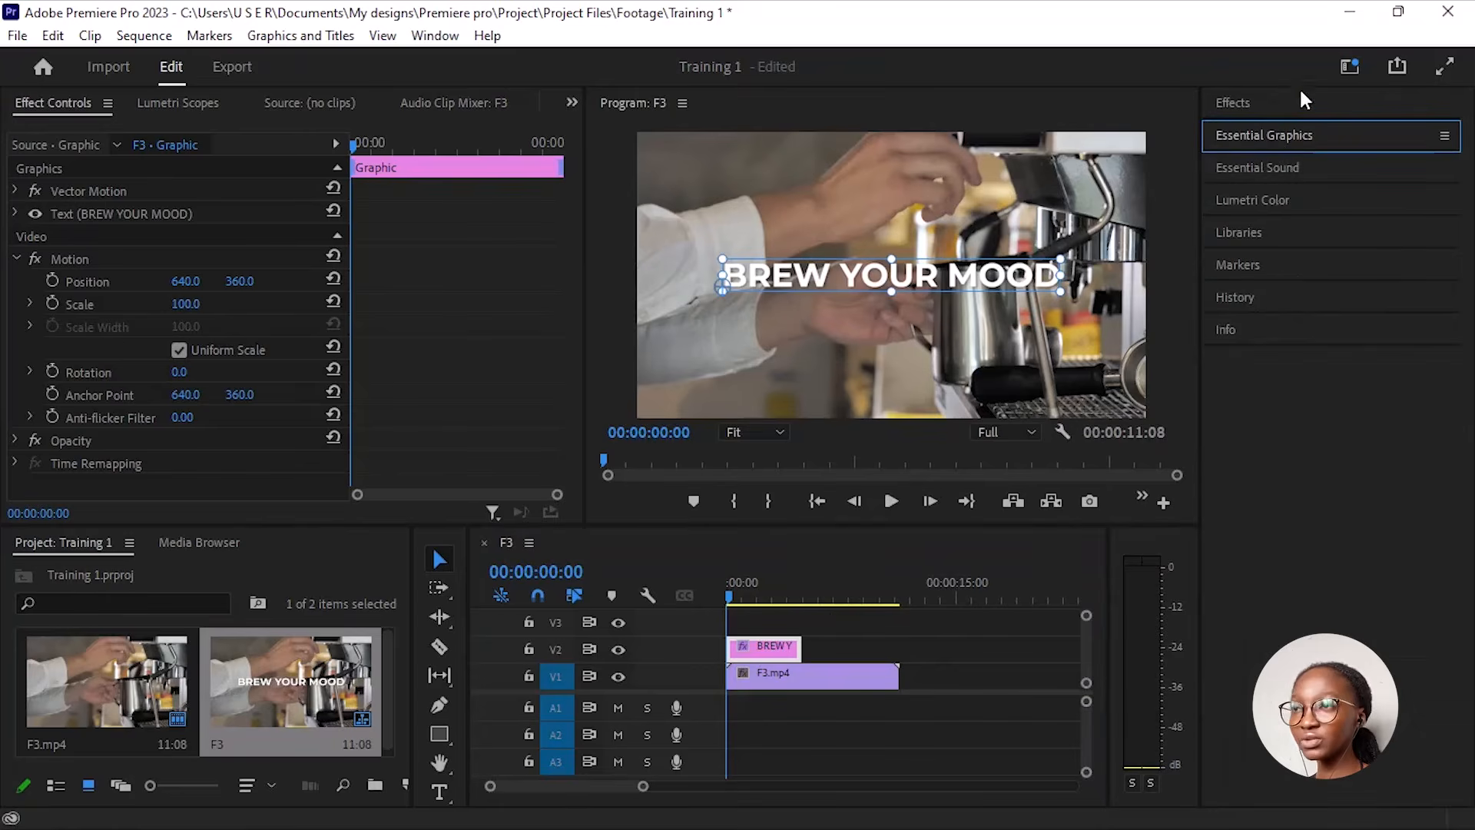
click(1271, 100)
click(1299, 132)
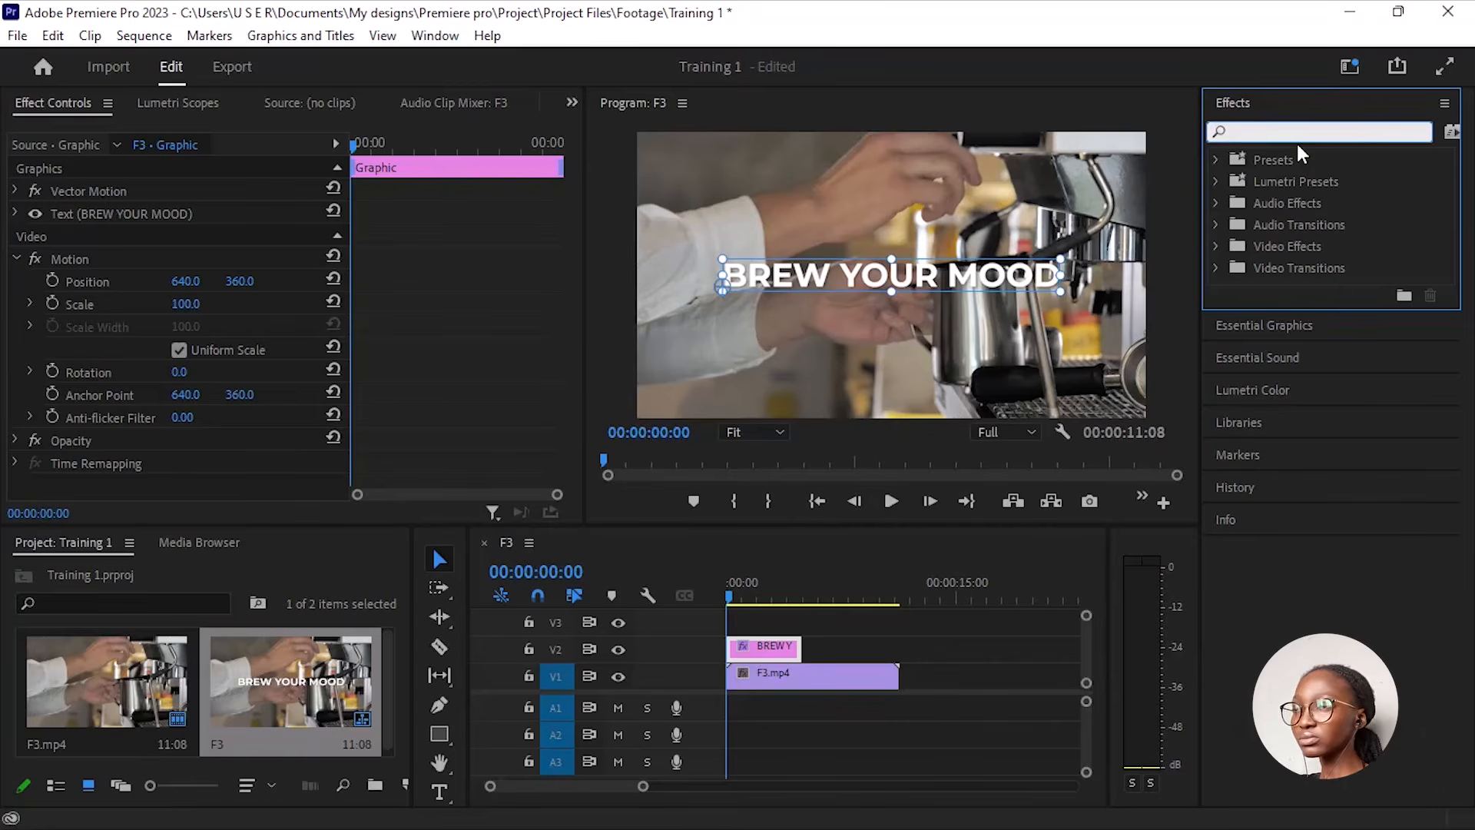
text(transform)
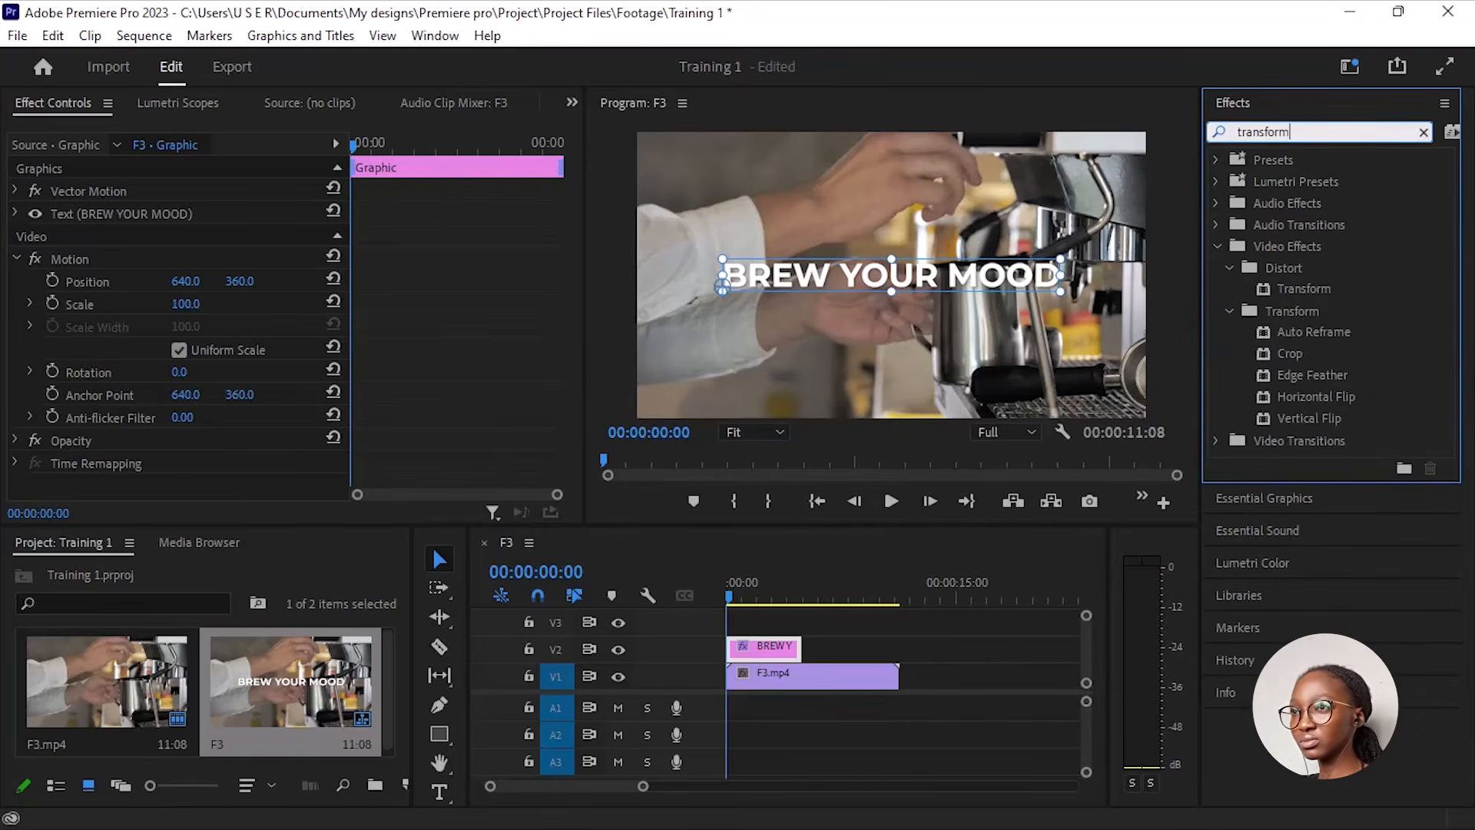
click(1304, 286)
drag(1304, 285, 755, 652)
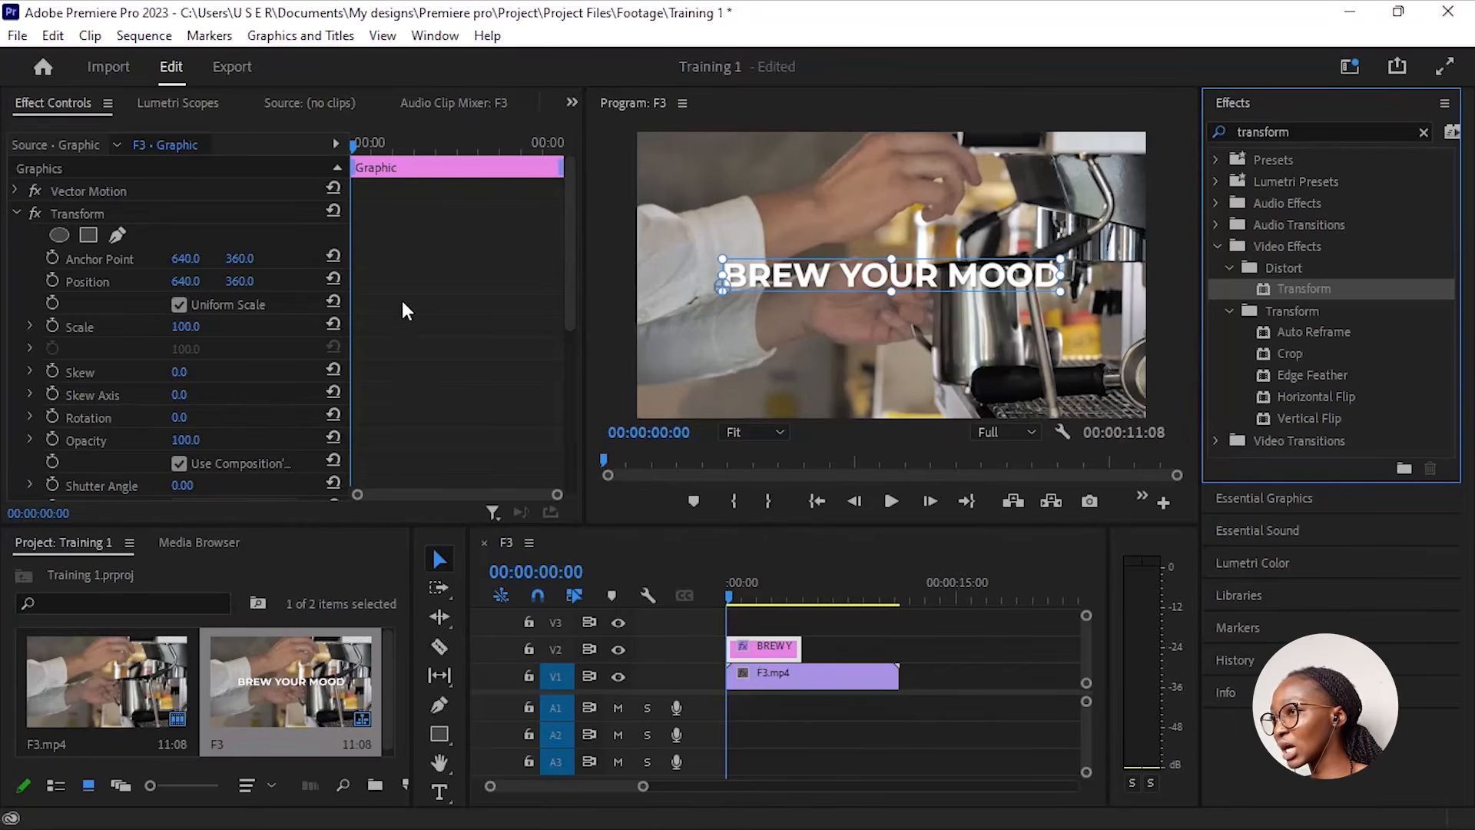
Step: Enable keyframing for the title's Transform Opacity and keep the playhead at 00:00:00:00
scroll(403, 302, down, 3)
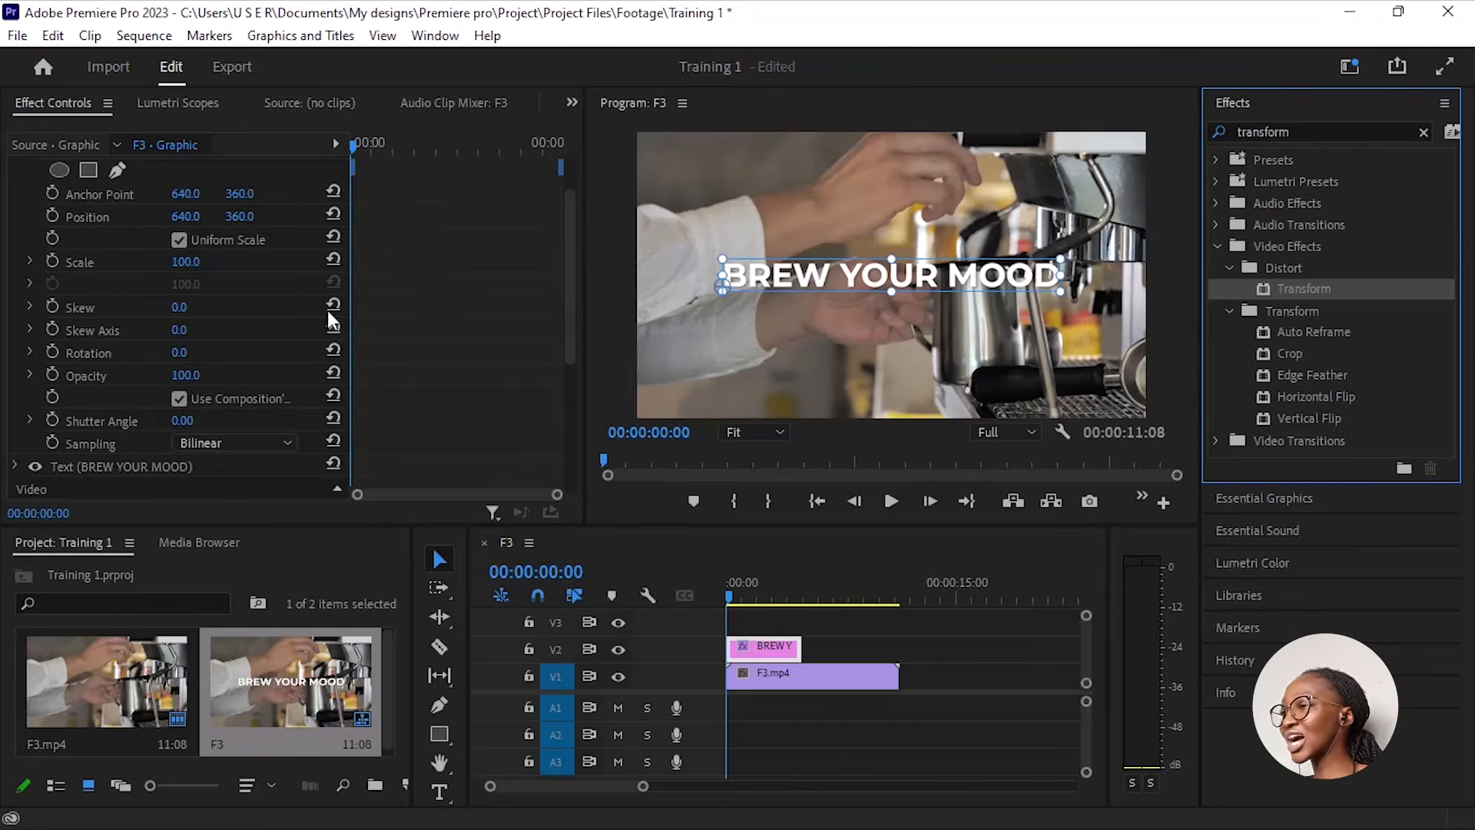
scroll(195, 390, up, 3)
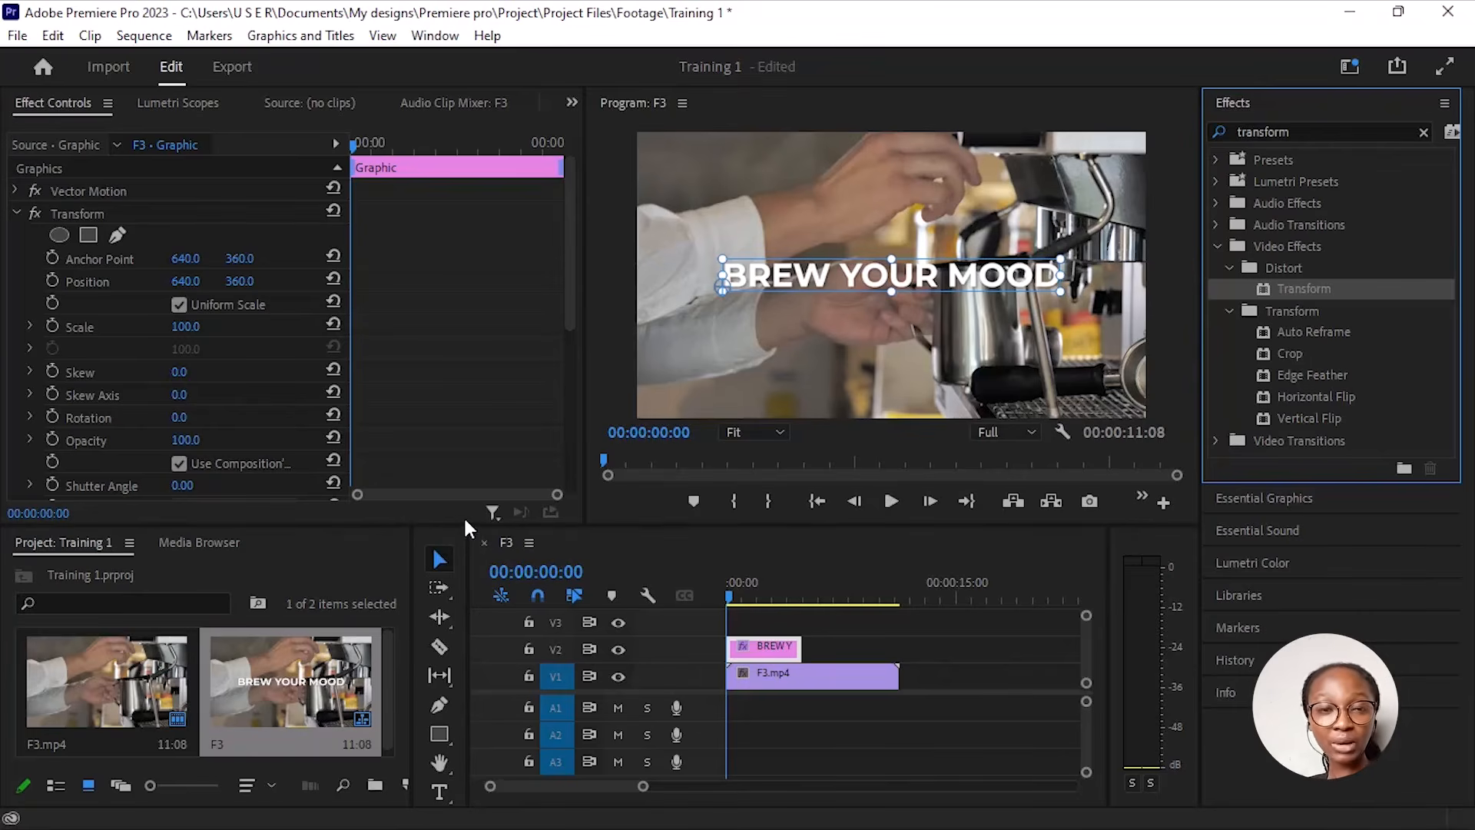
click(53, 439)
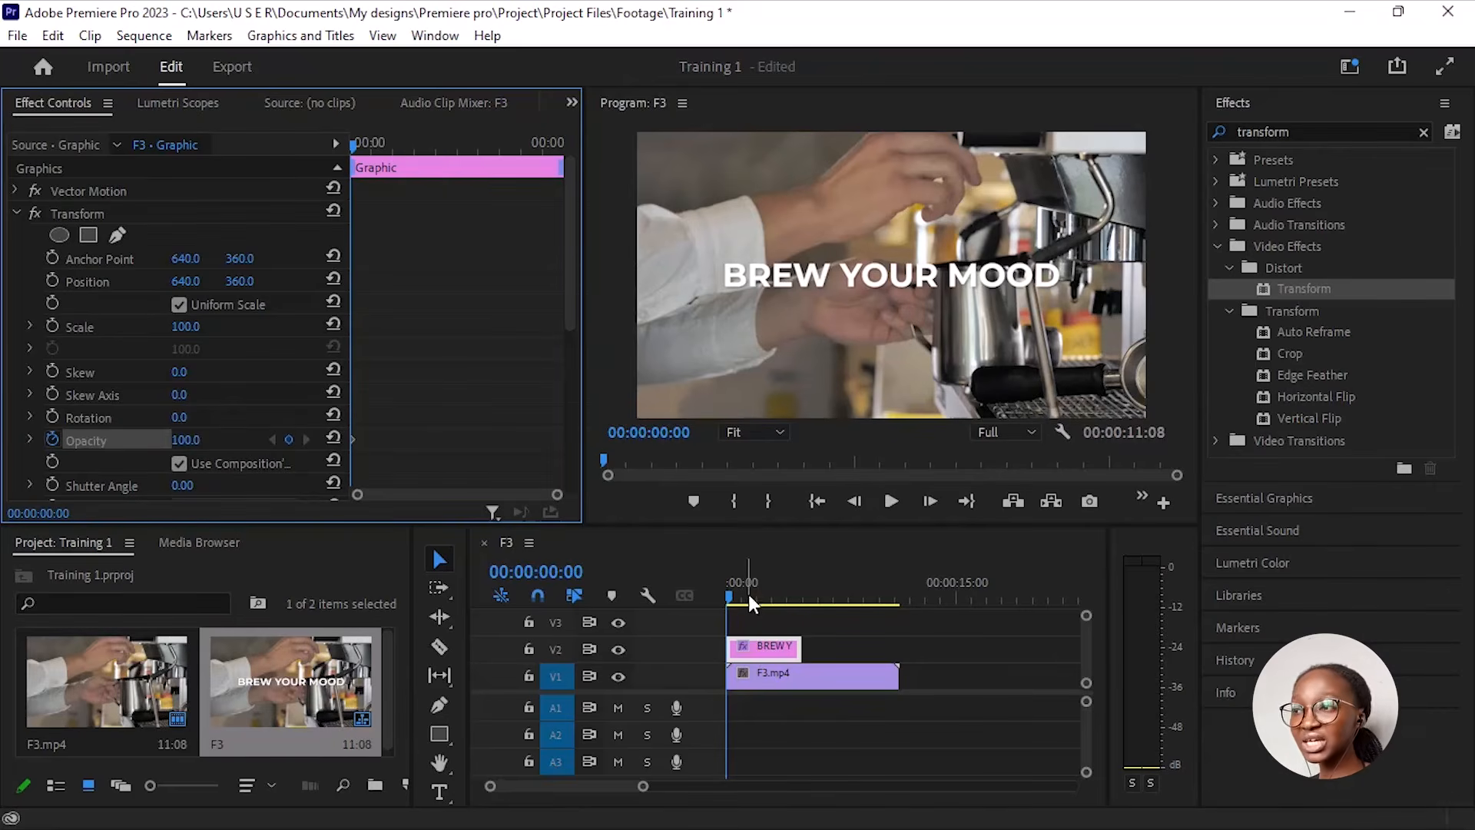
drag(730, 594, 705, 625)
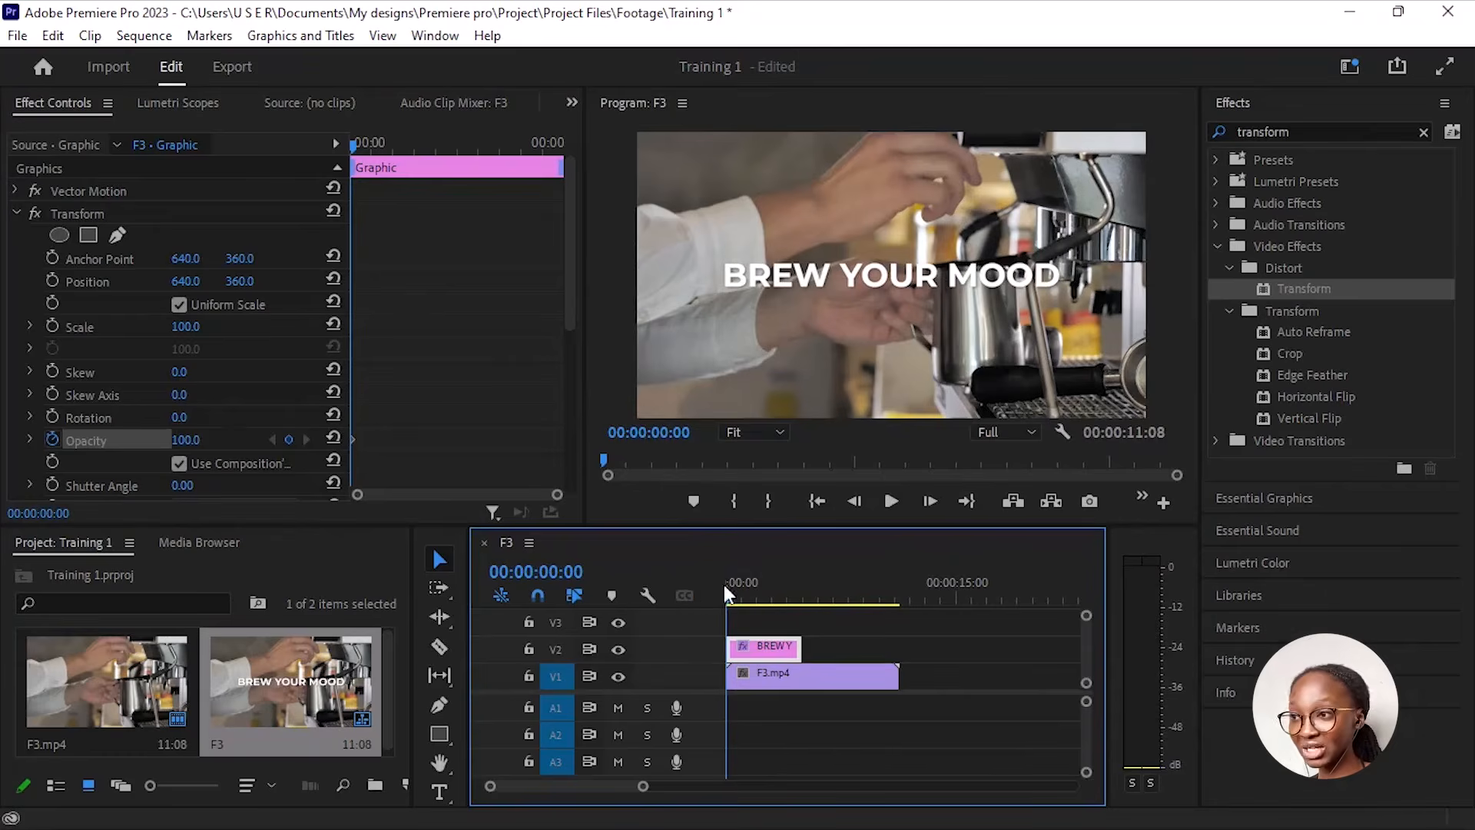
drag(726, 587, 726, 619)
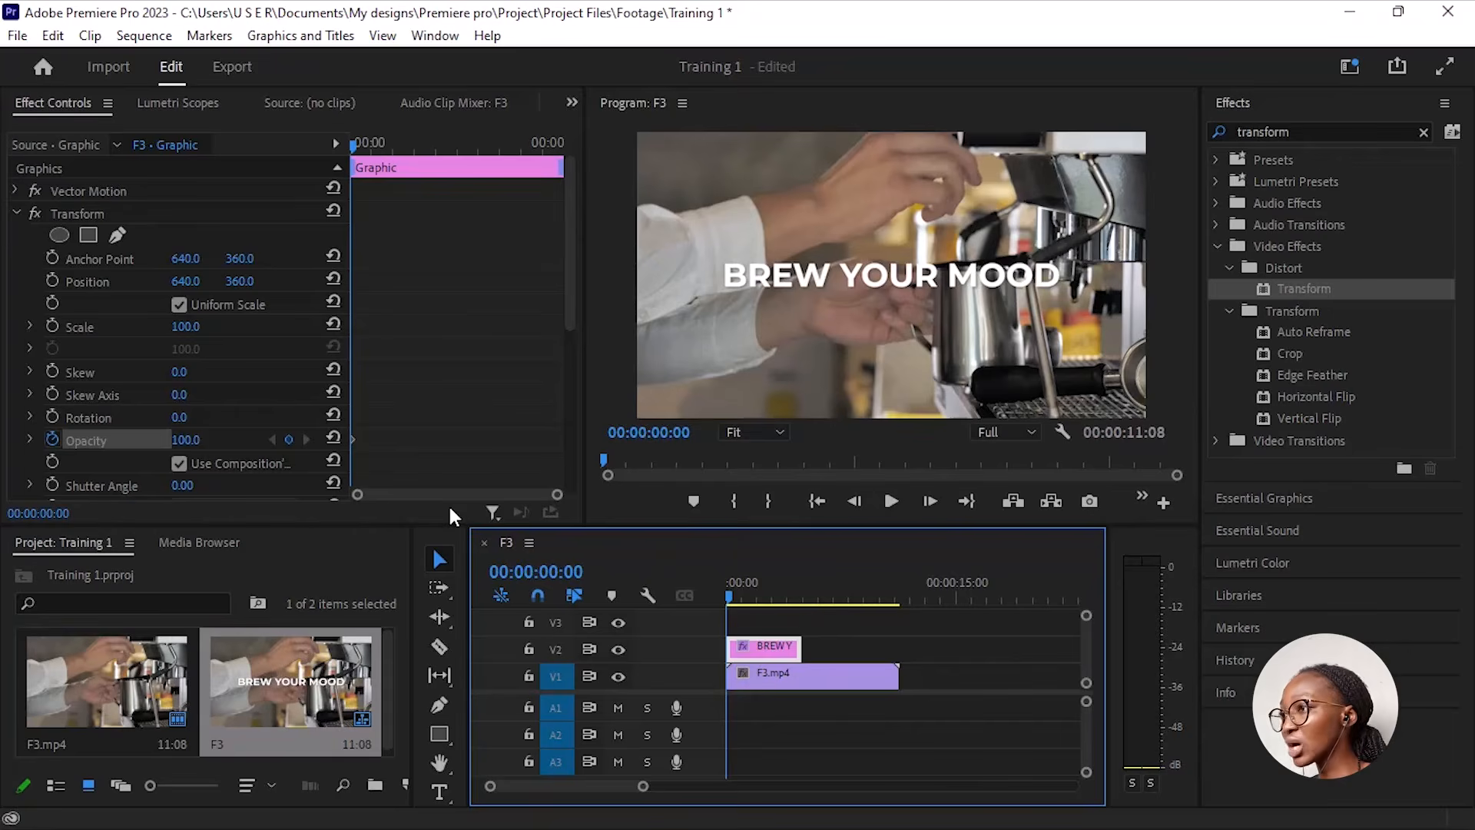
Step: Set the Transform Opacity at the first keyframe to 50 and from there reduce it to 0
click(178, 462)
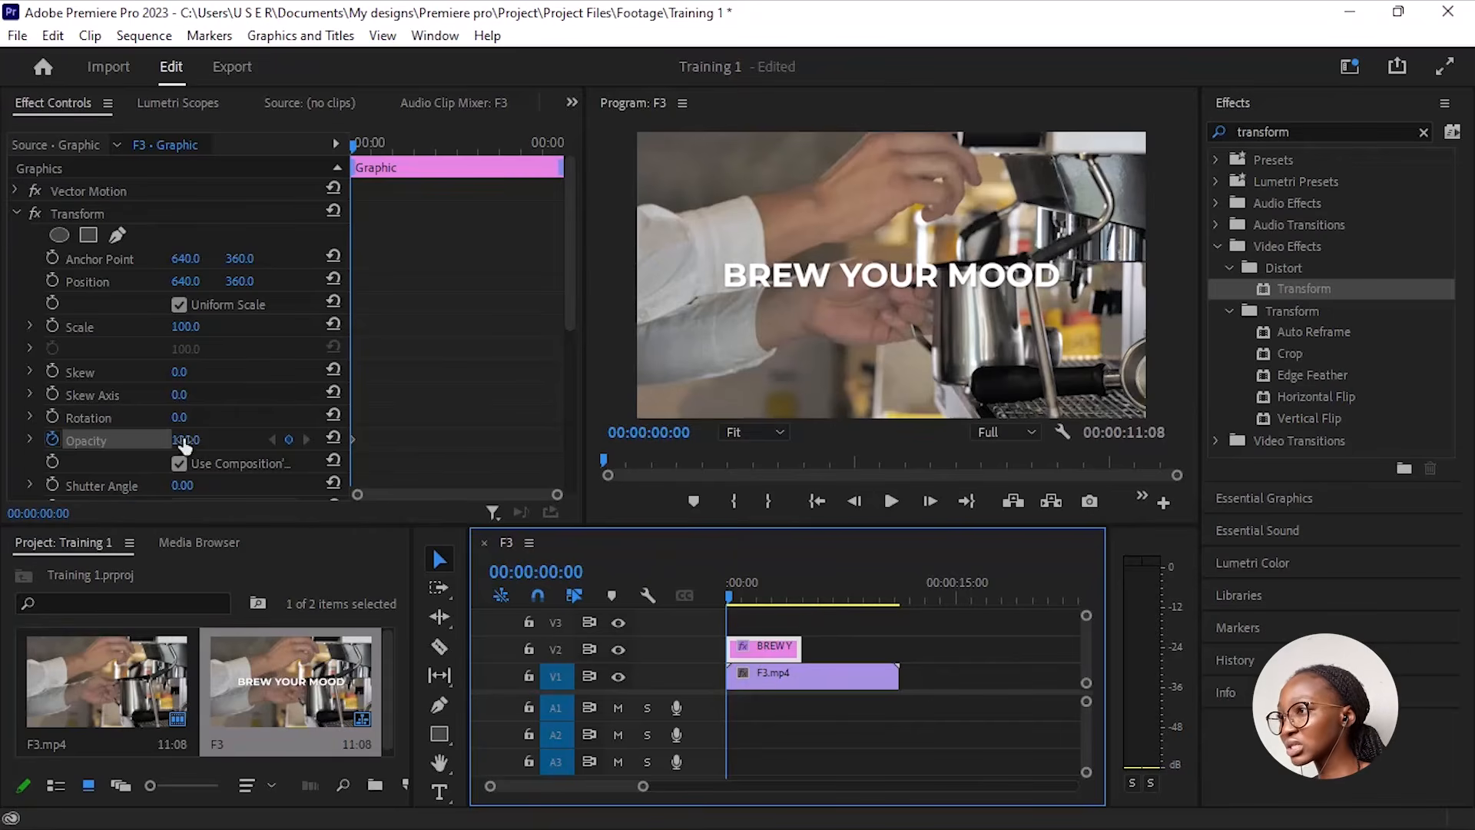
click(183, 442)
text(50)
key(Return)
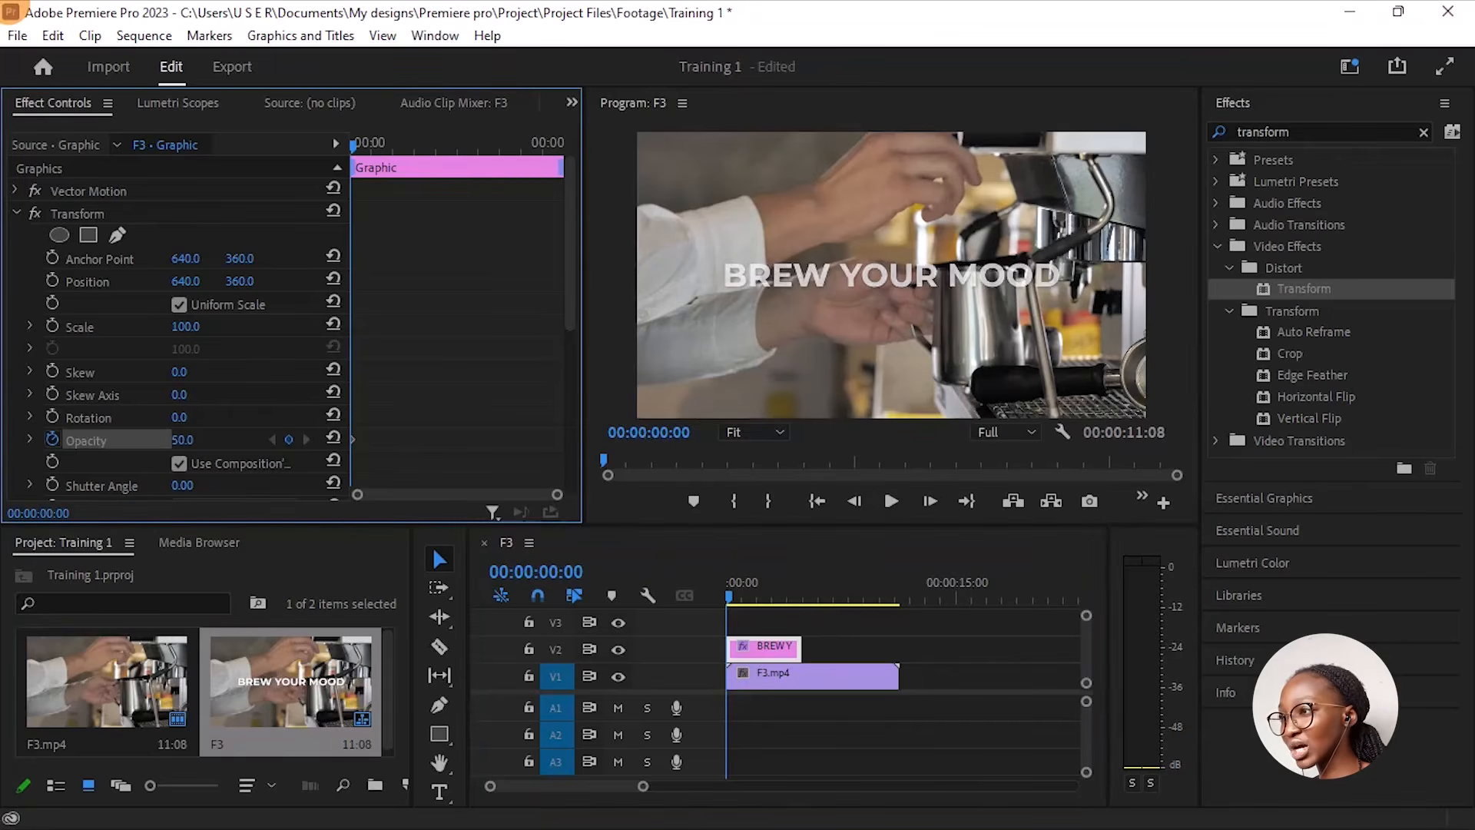
drag(192, 439, 150, 438)
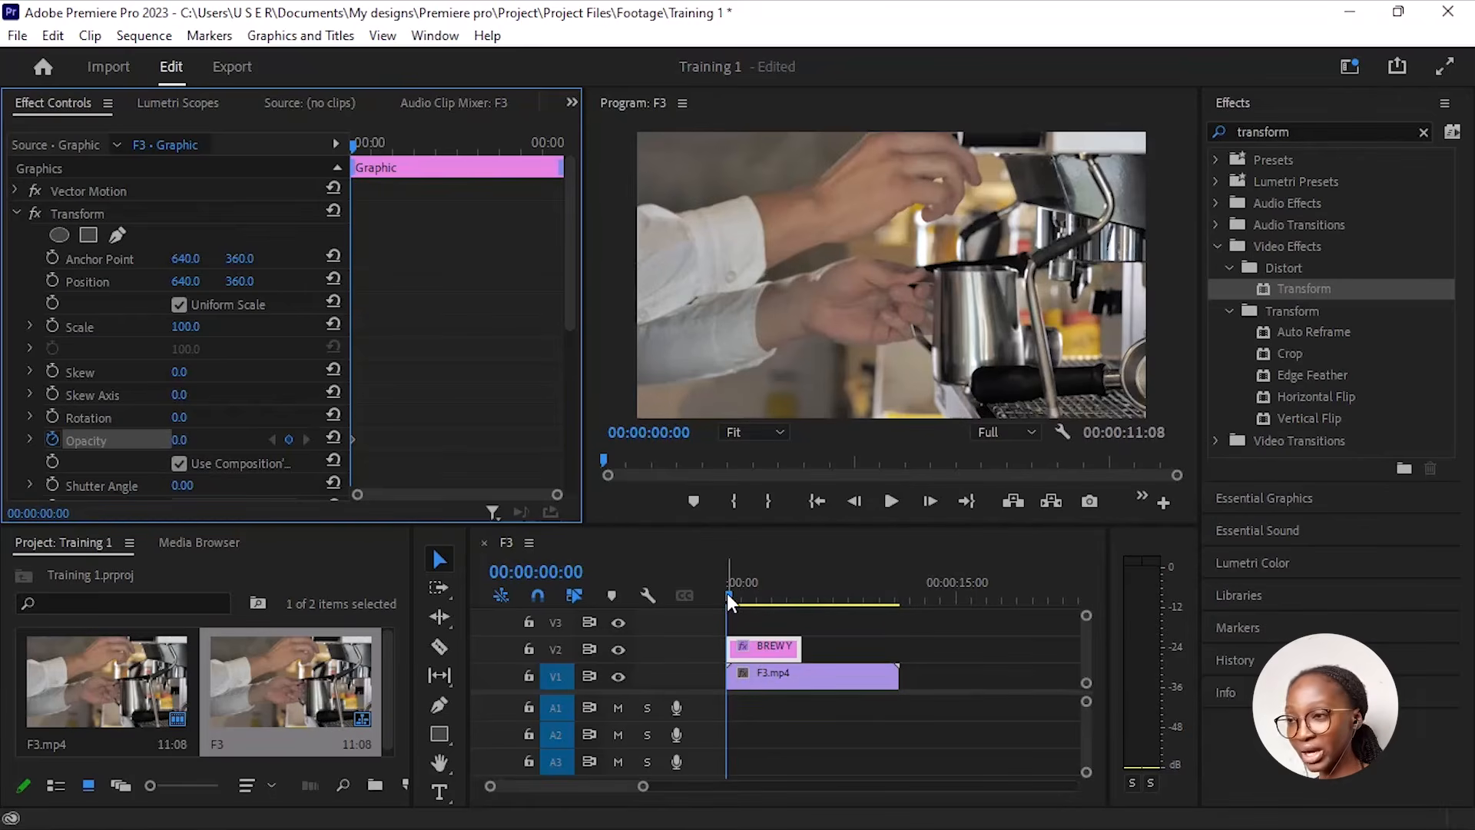
Step: Add a second Transform Opacity keyframe of 100 at 00:00:00:20 and play the fade-in from the start
drag(729, 592, 742, 588)
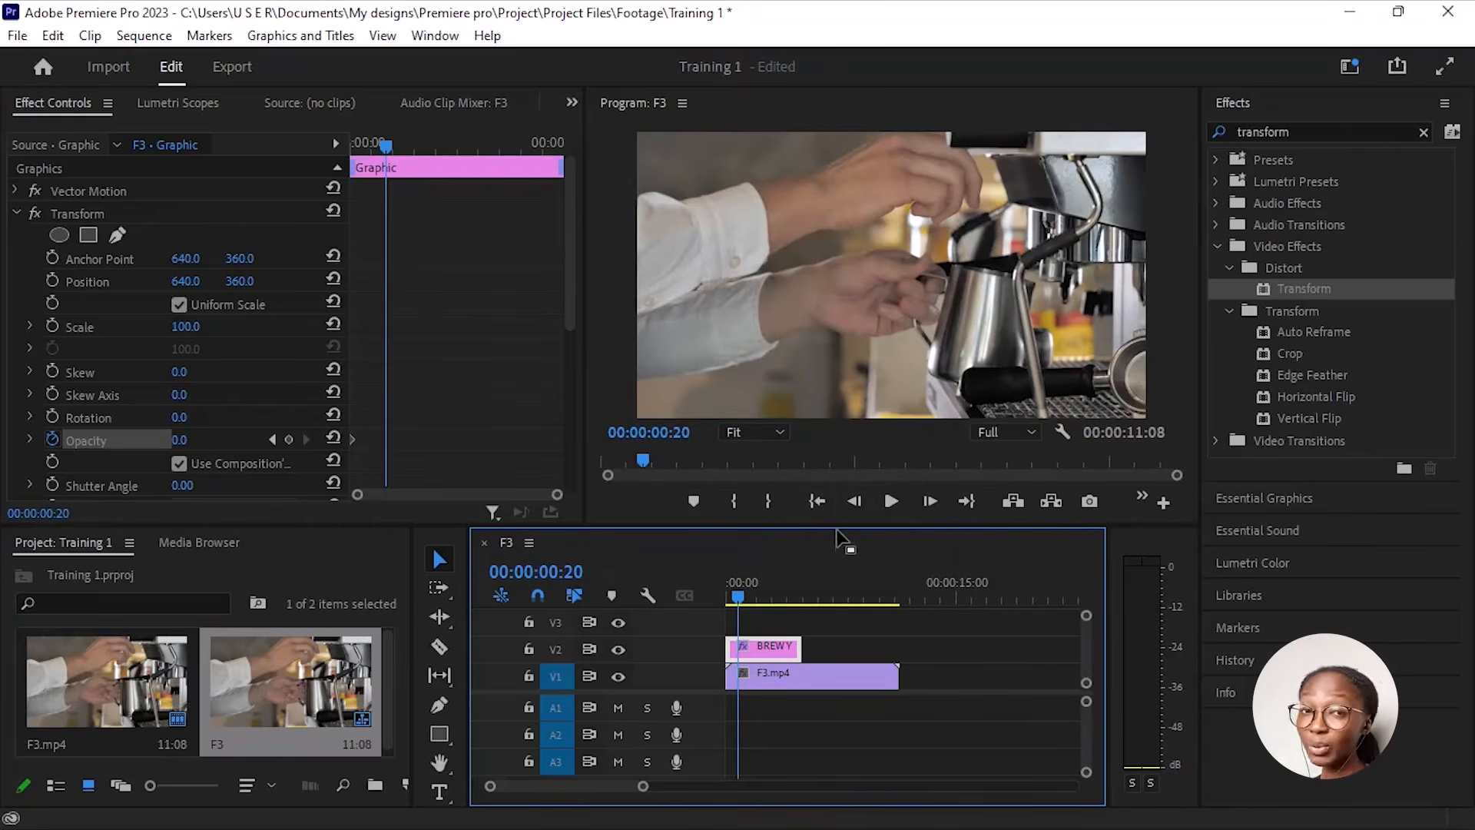
drag(181, 440, 264, 440)
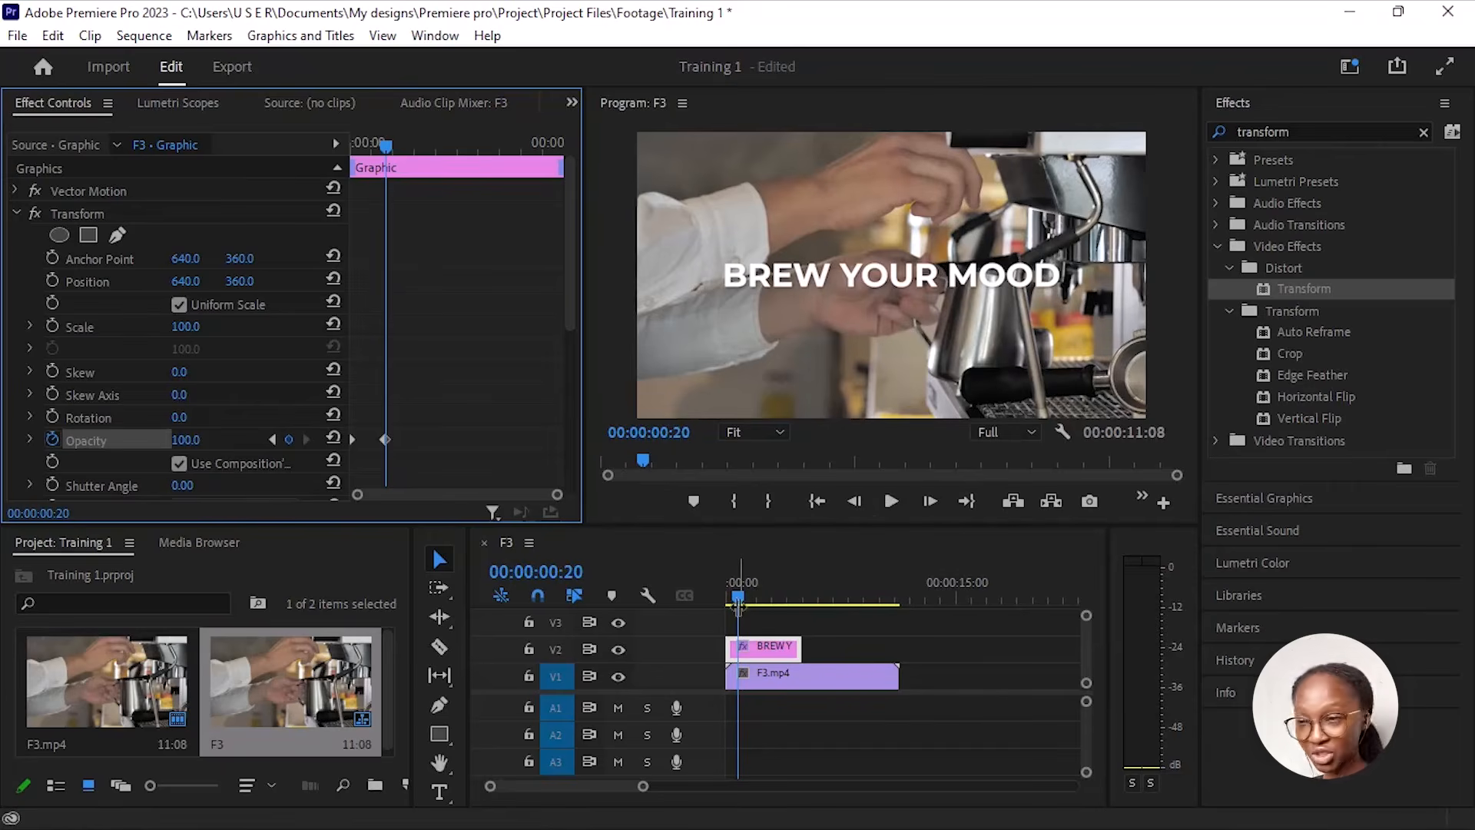
drag(739, 596, 674, 629)
key(space)
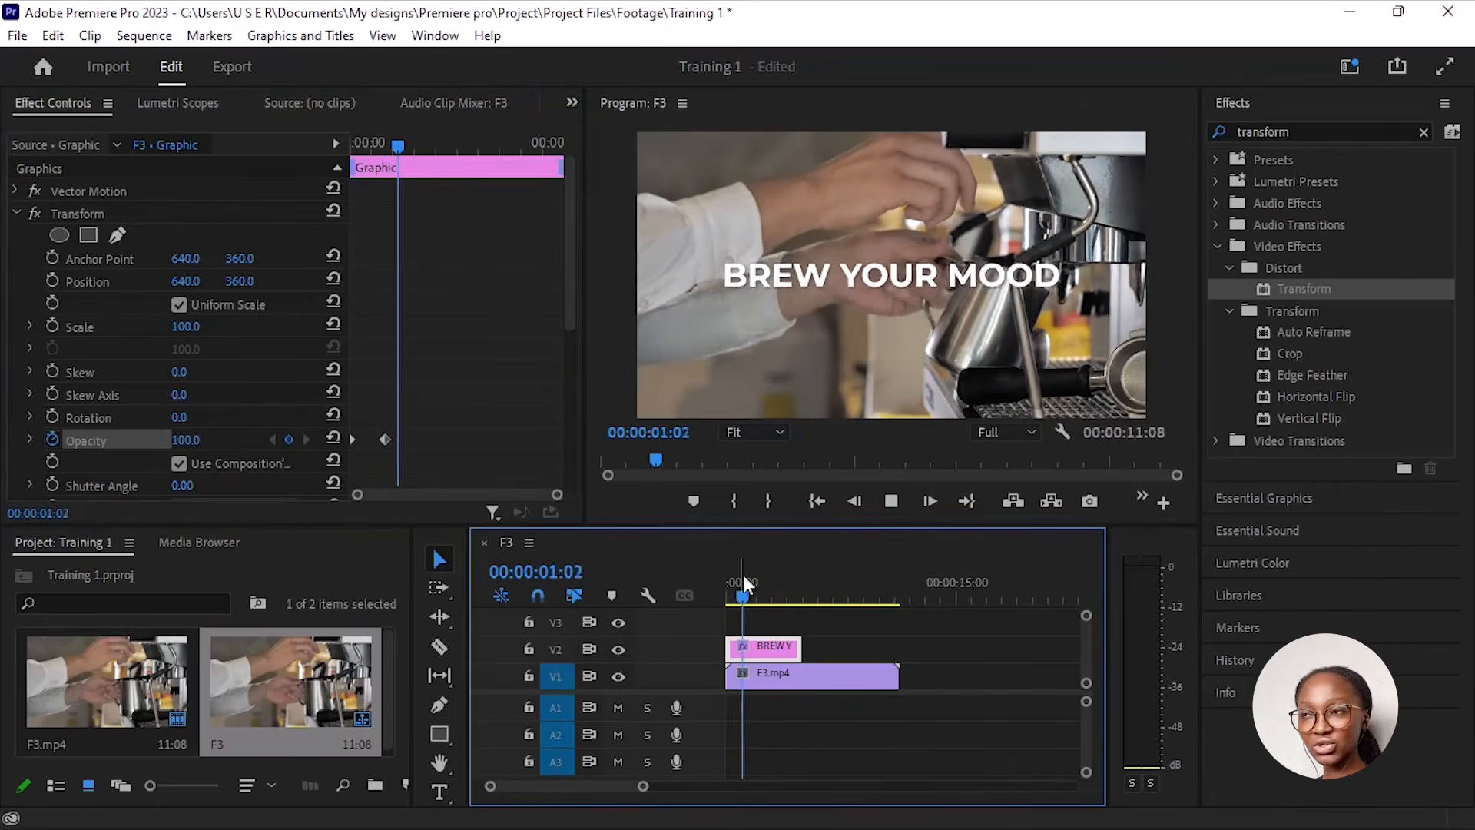
key(space)
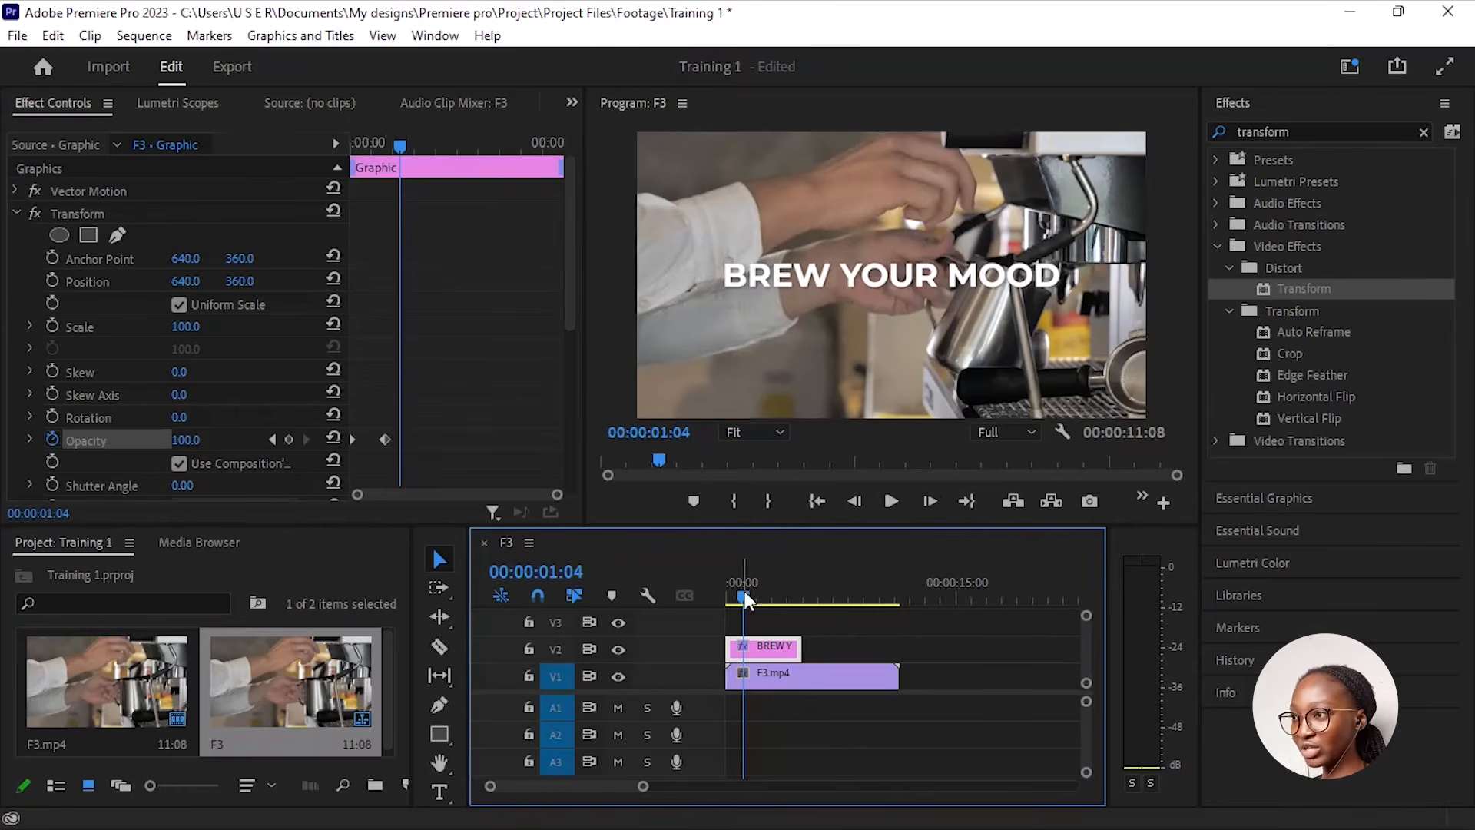
Step: Move the title's second Opacity keyframe out to about 2 seconds to slow down the fade-in
mouse_move(740, 596)
mouse_down()
mouse_move(729, 607)
mouse_move(753, 593)
mouse_up()
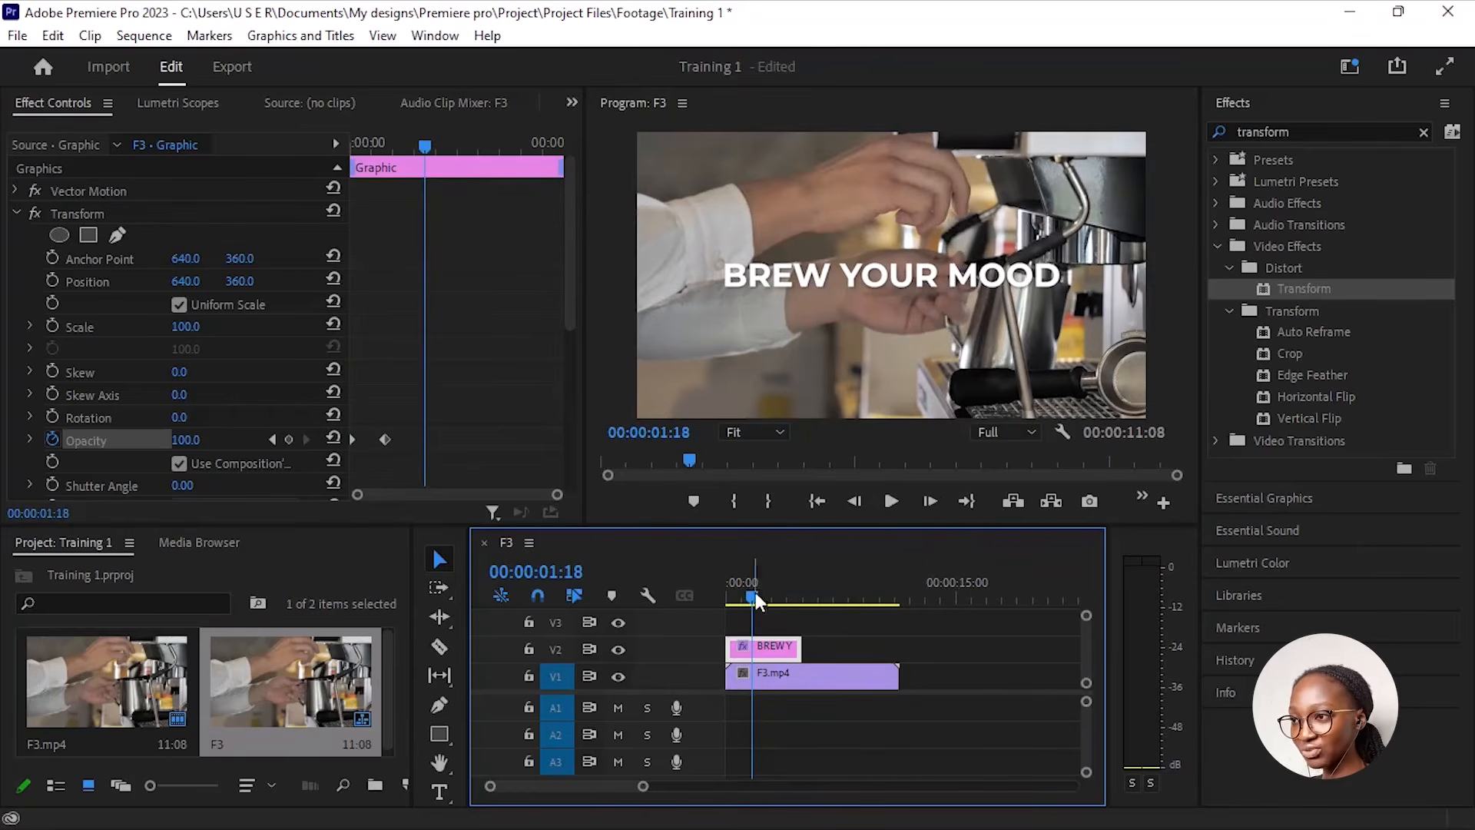
drag(755, 593, 745, 650)
click(781, 647)
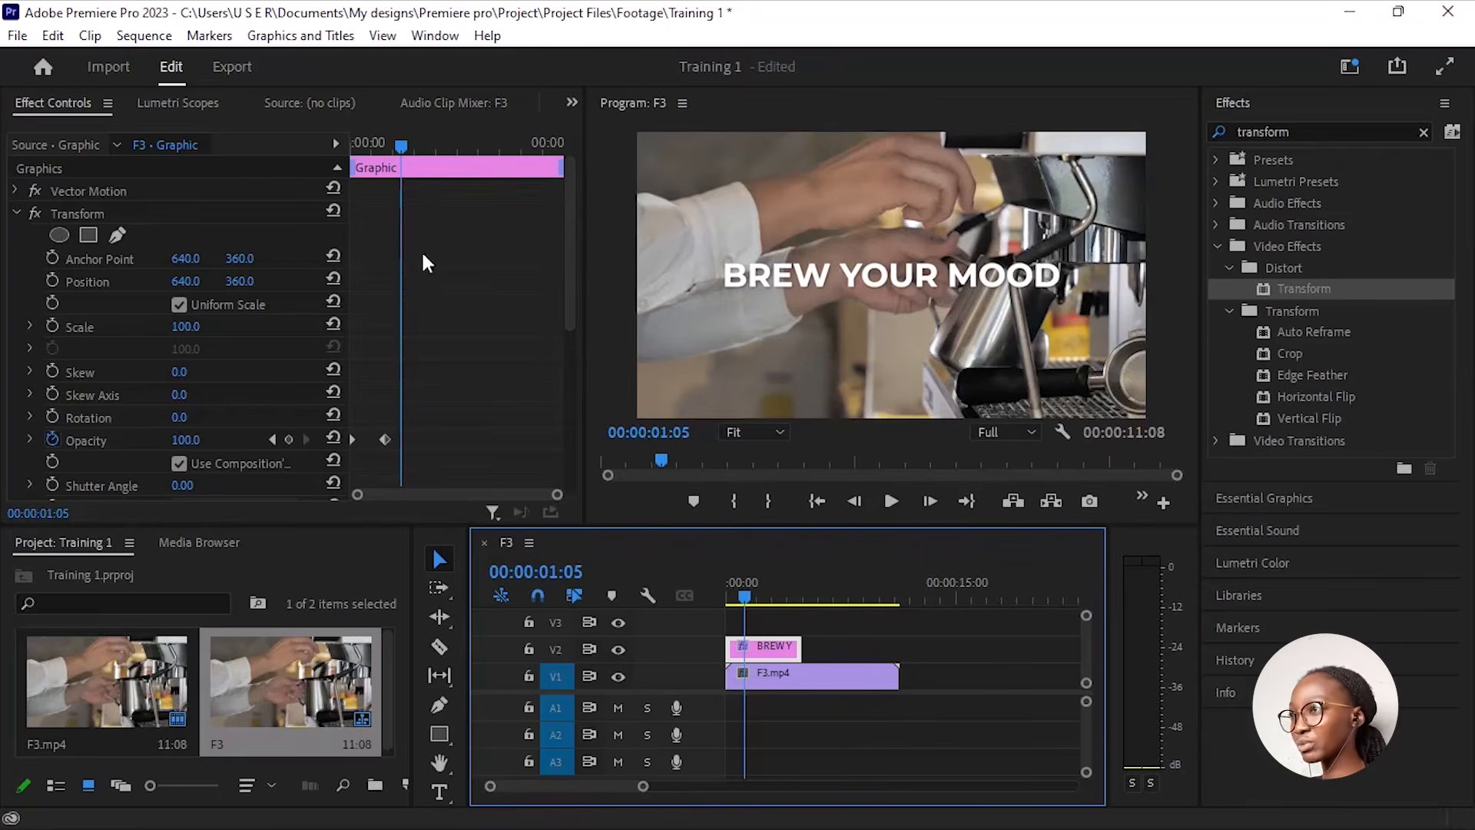
click(384, 439)
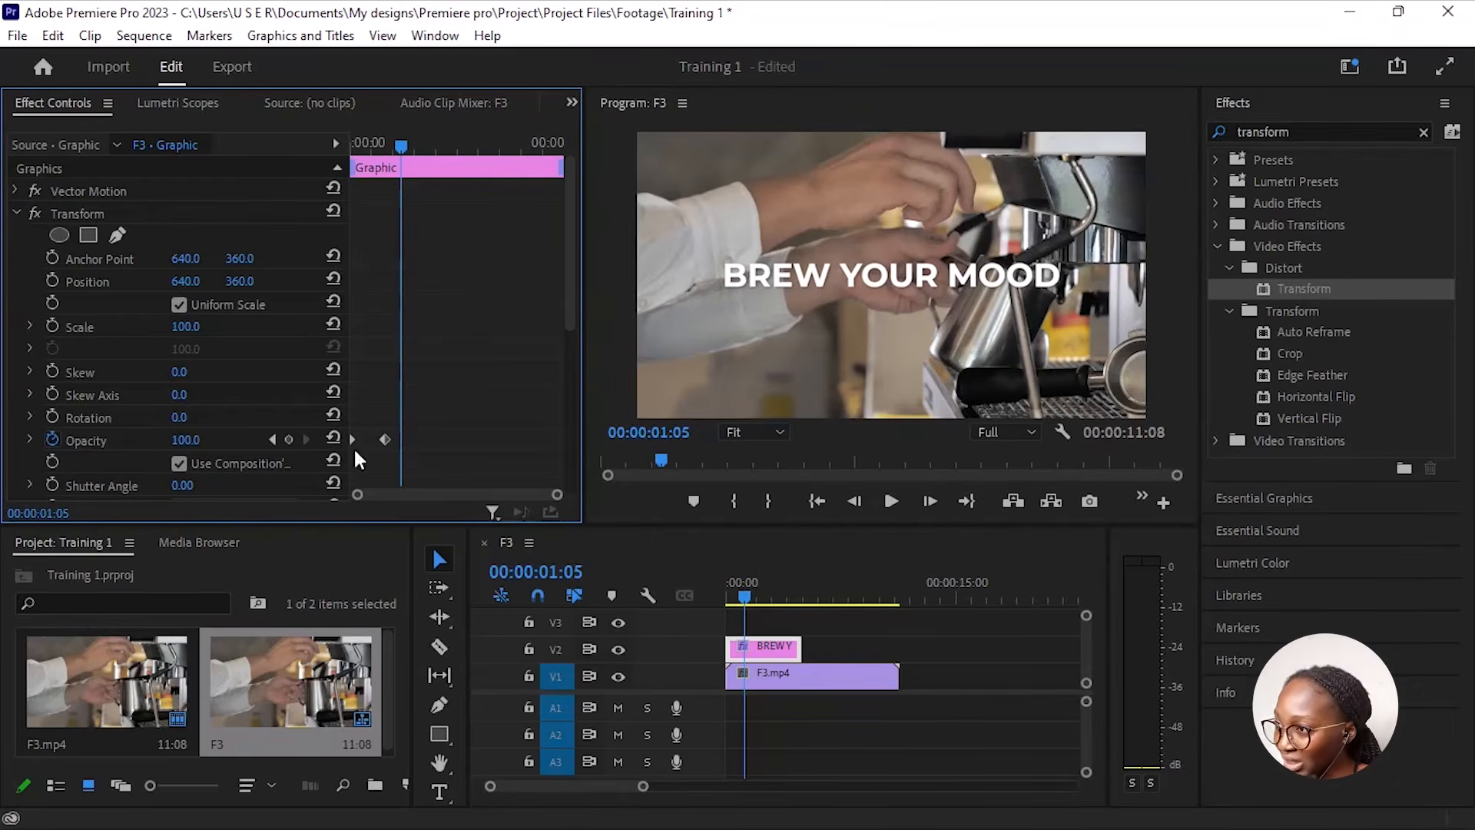
drag(392, 144, 332, 181)
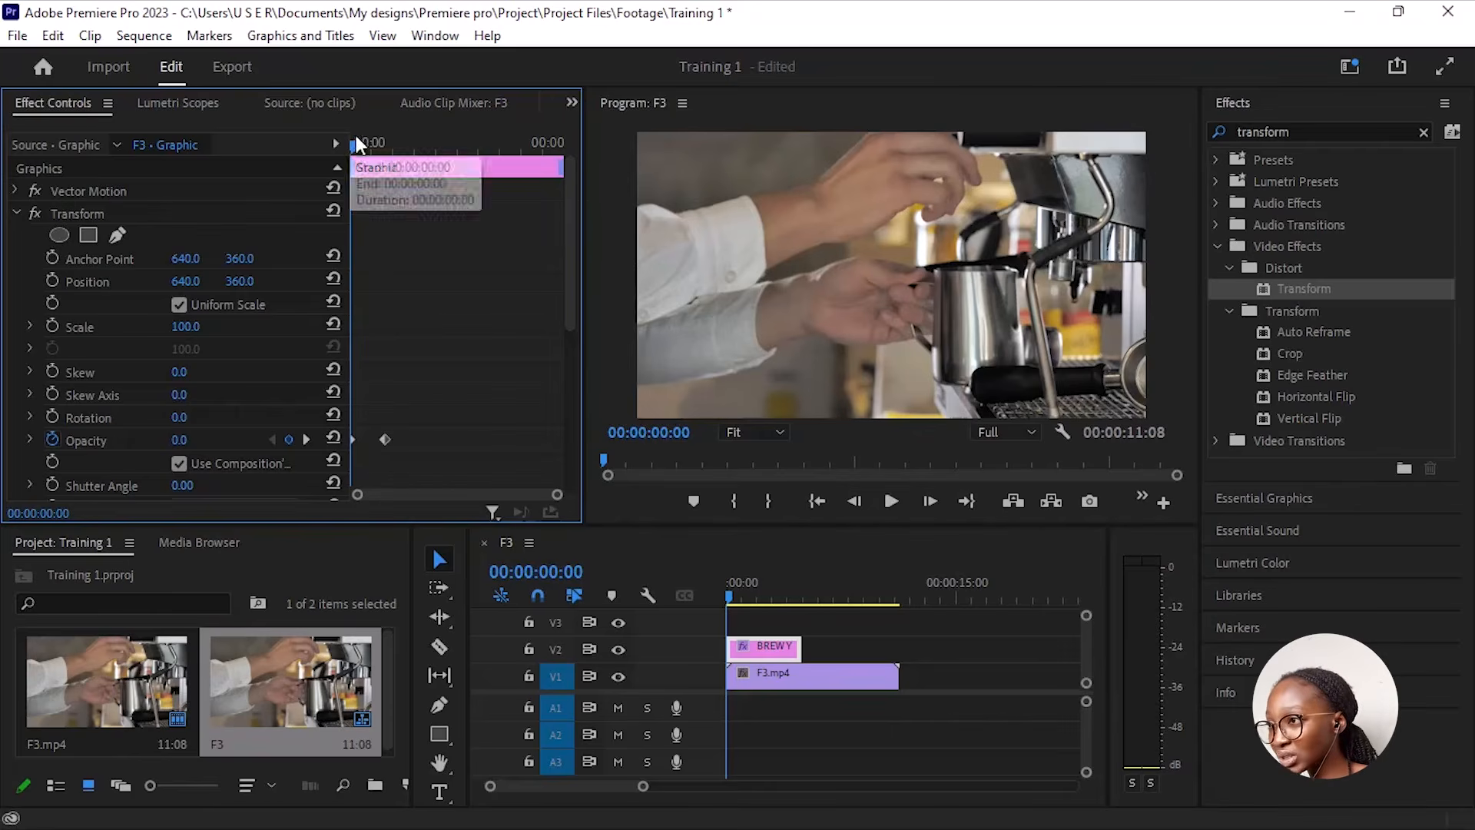
drag(356, 139, 396, 143)
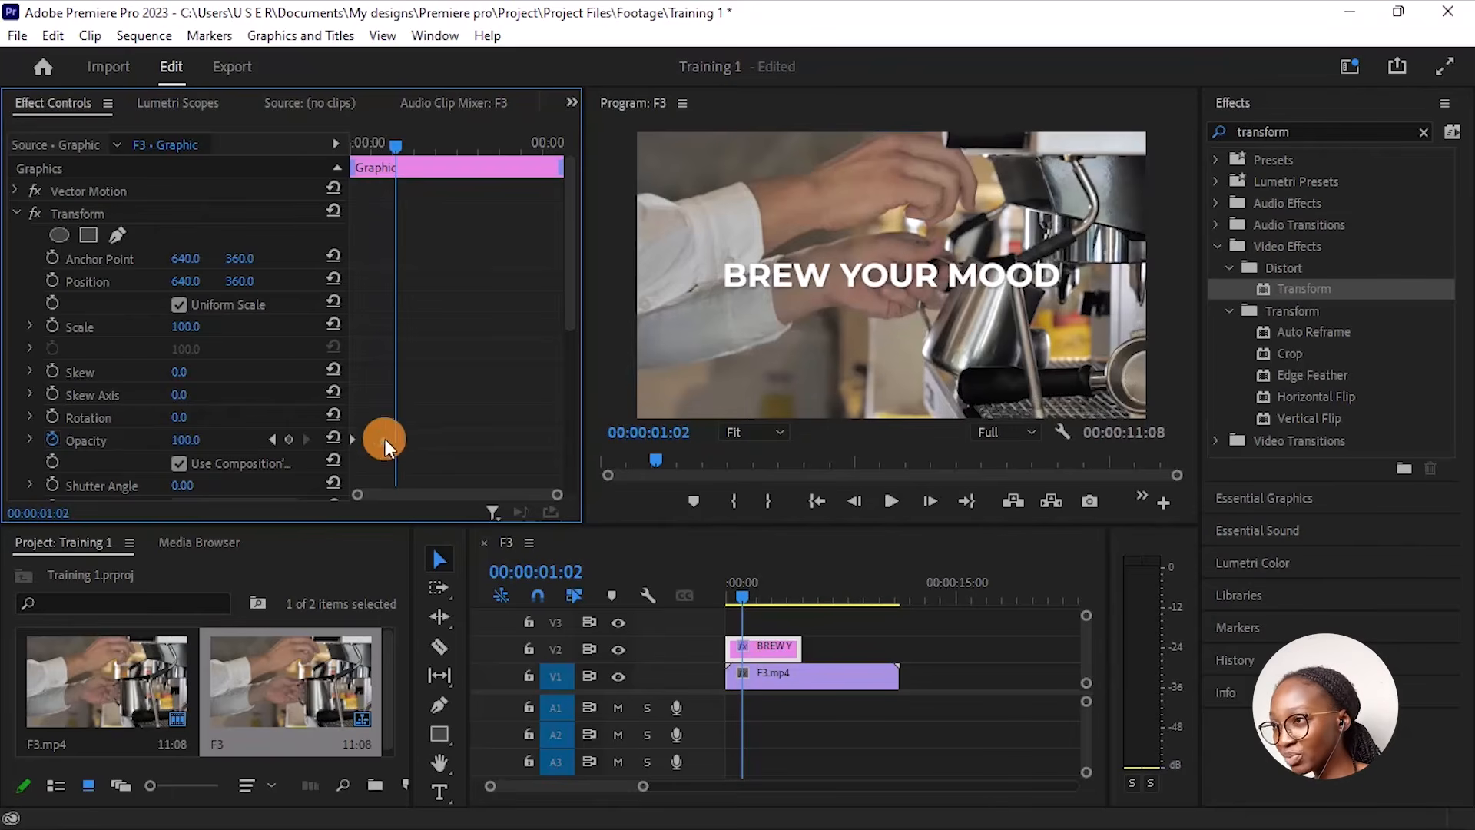
drag(385, 439, 434, 449)
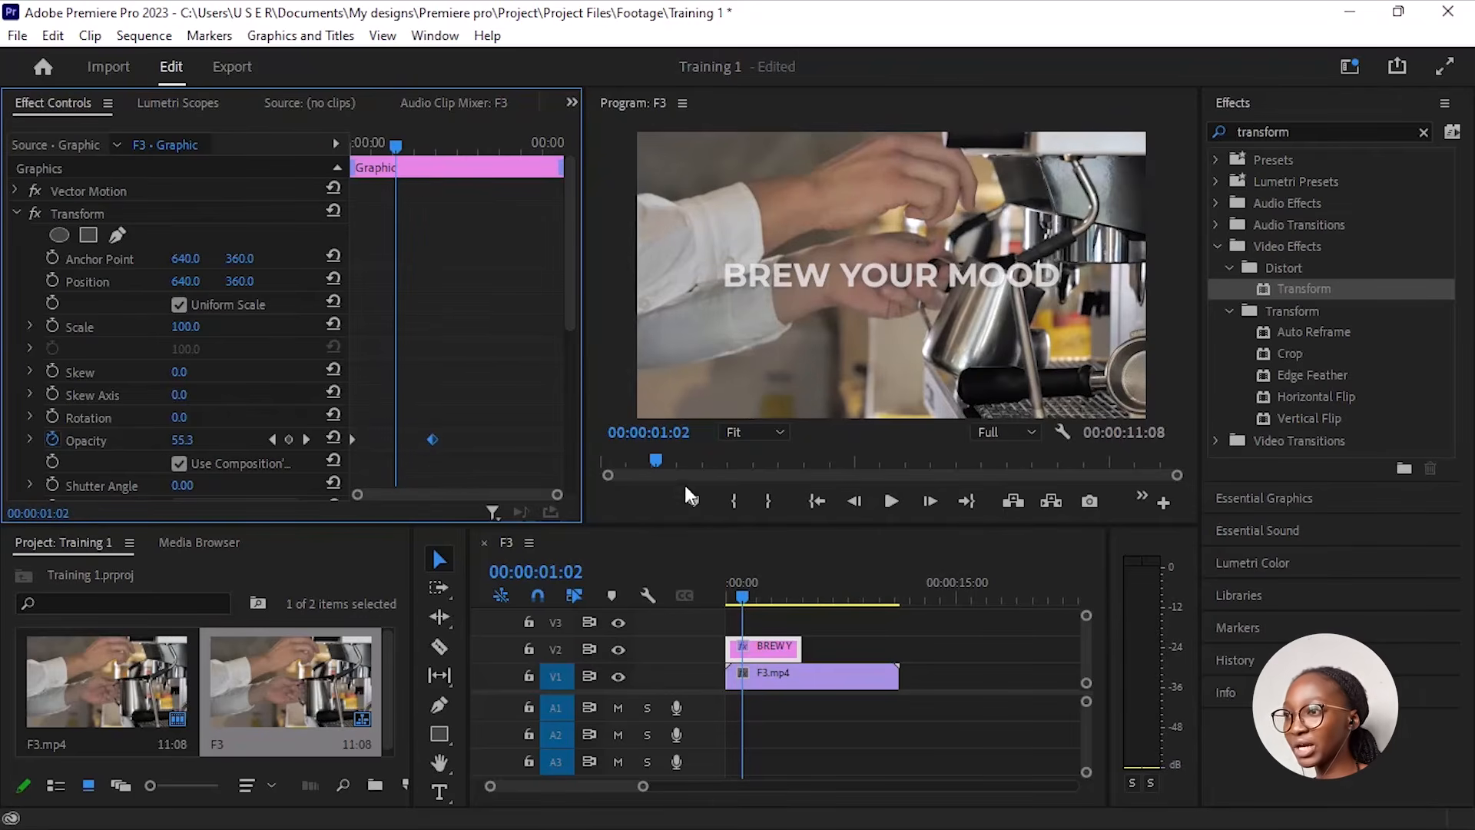
Step: Play the sequence repeatedly from the start to review the title's slower fade-in
drag(745, 590, 695, 639)
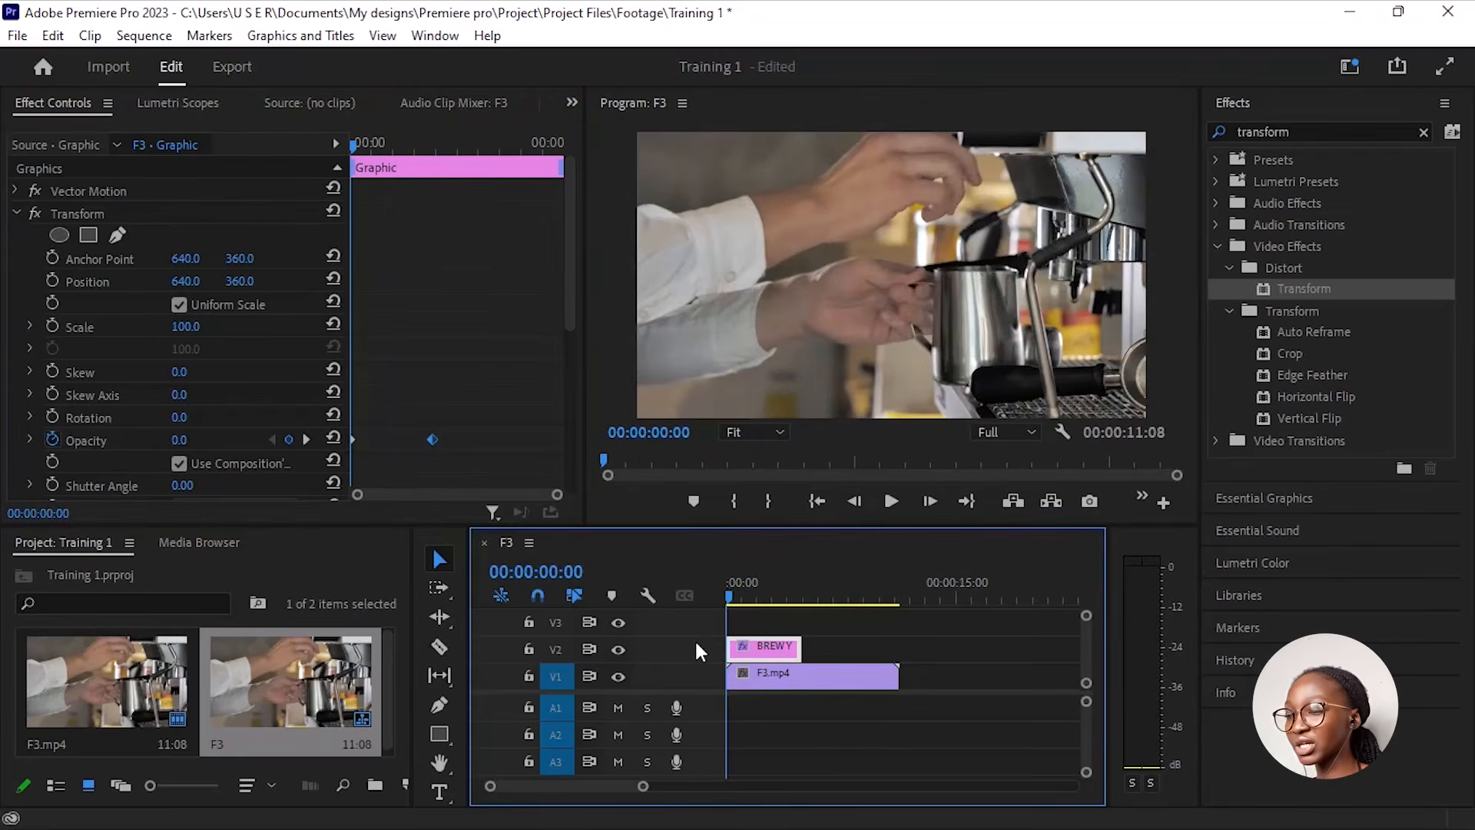
key(space)
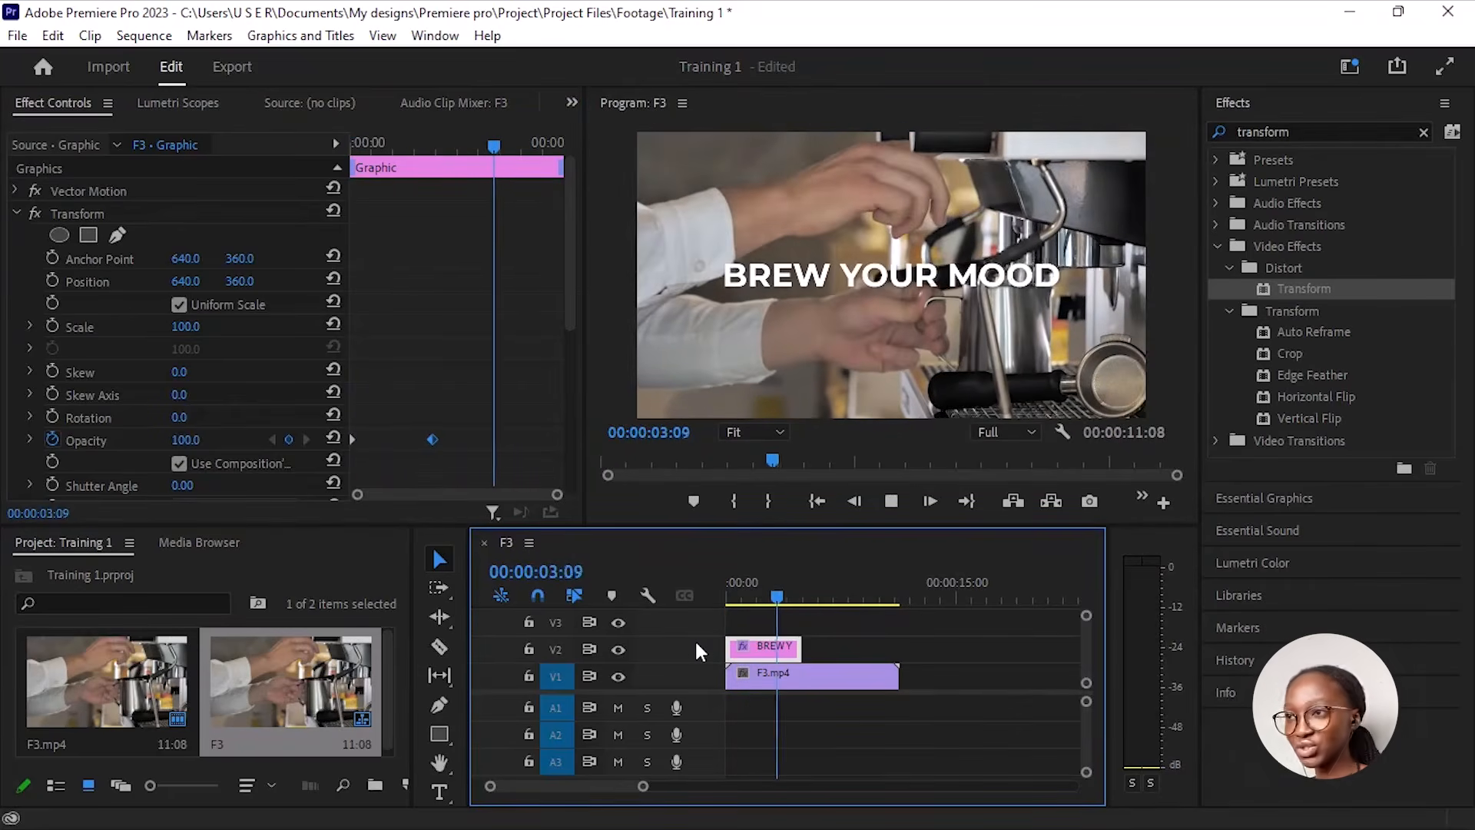
key(space)
drag(770, 595, 681, 703)
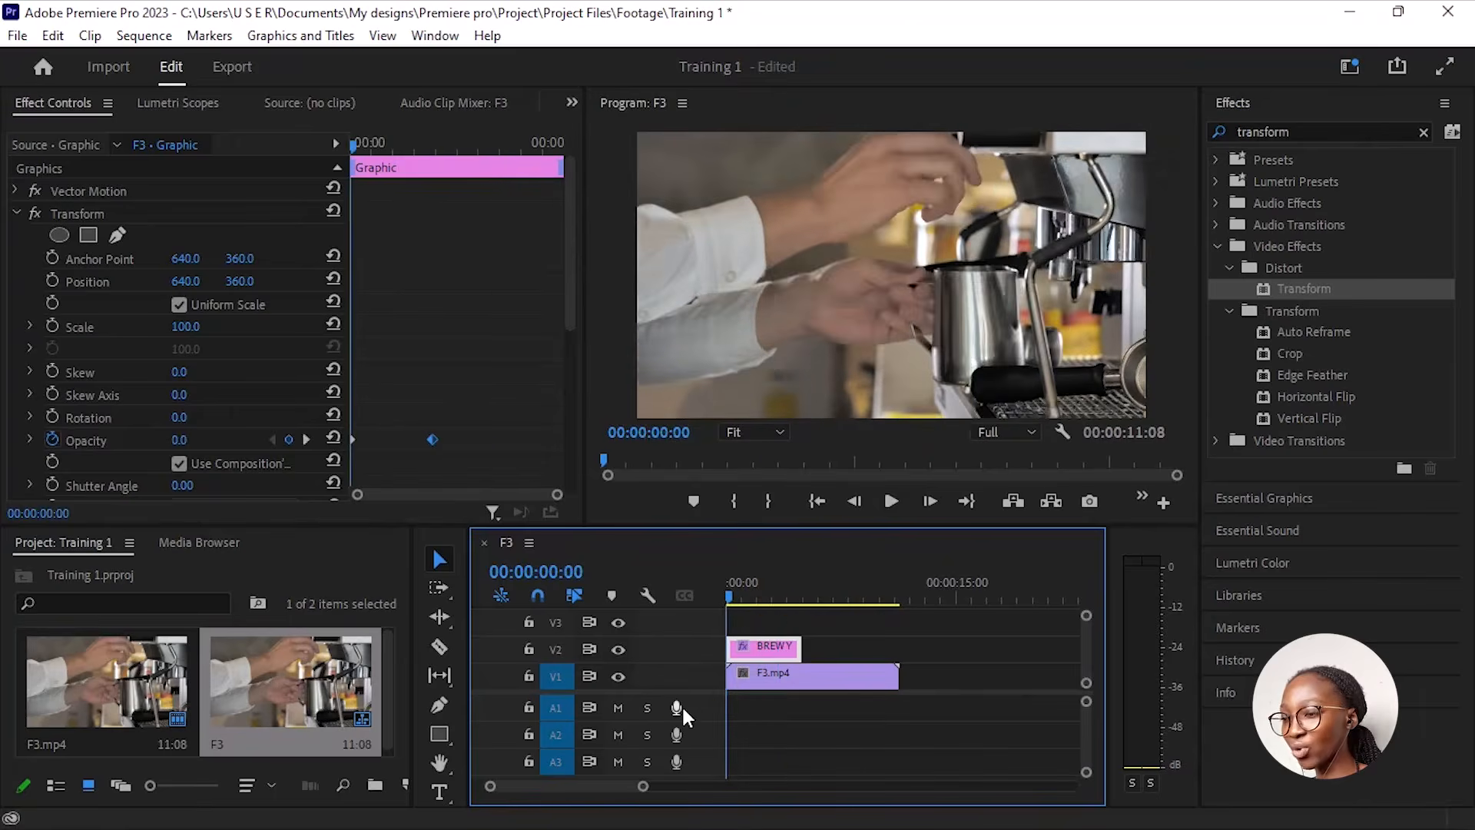
key(space)
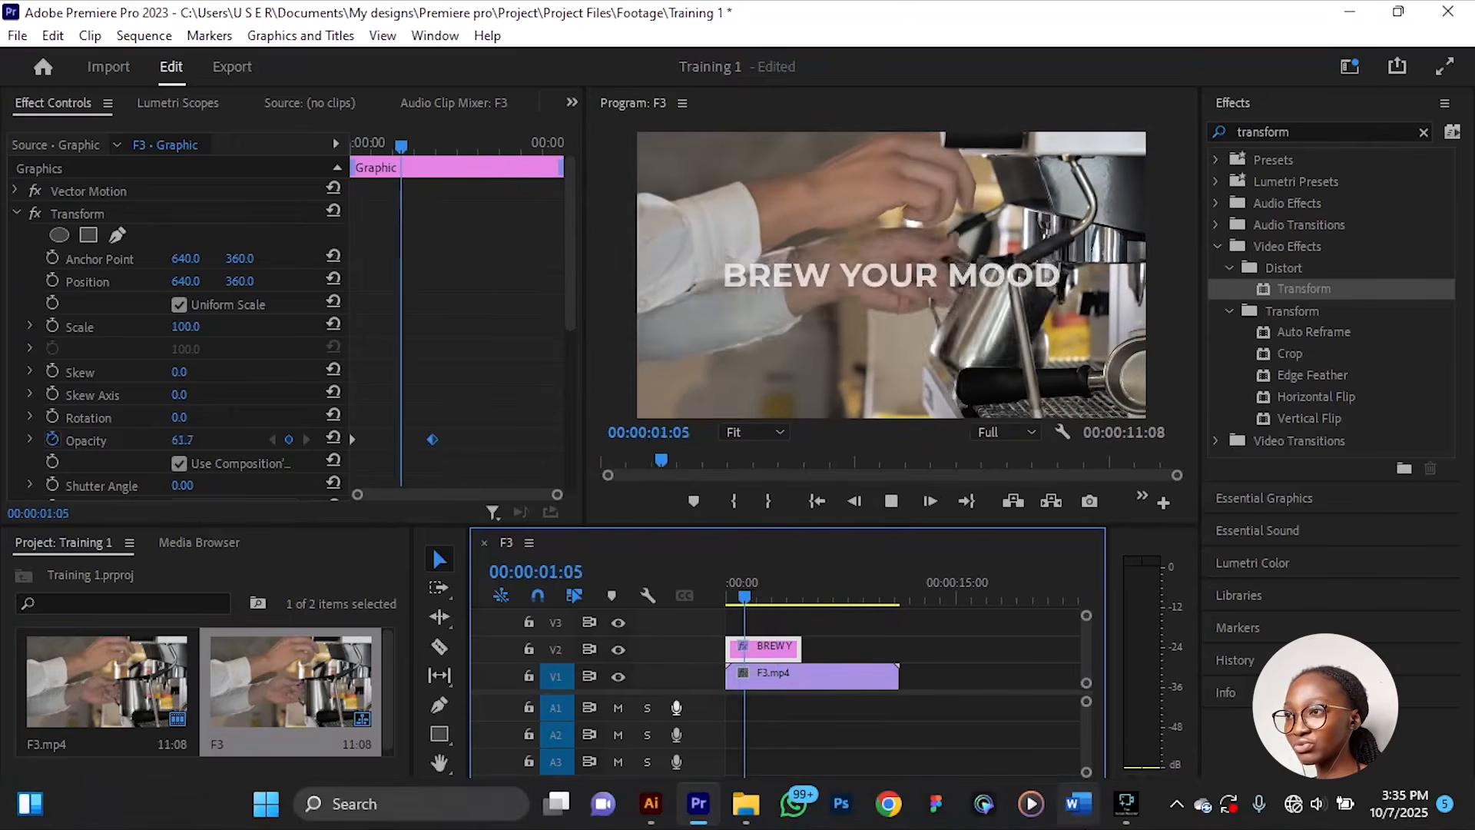
key(space)
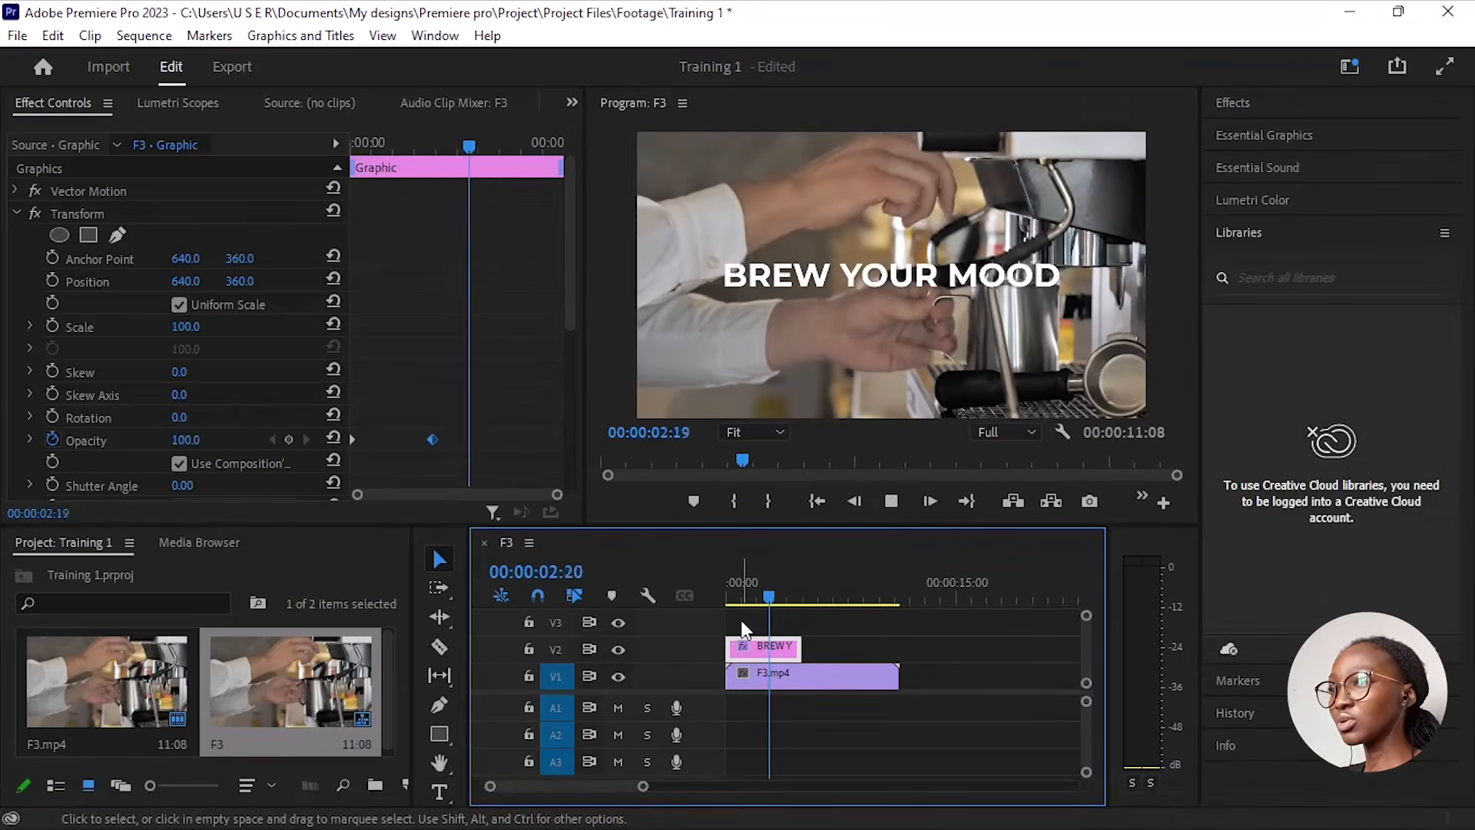
key(space)
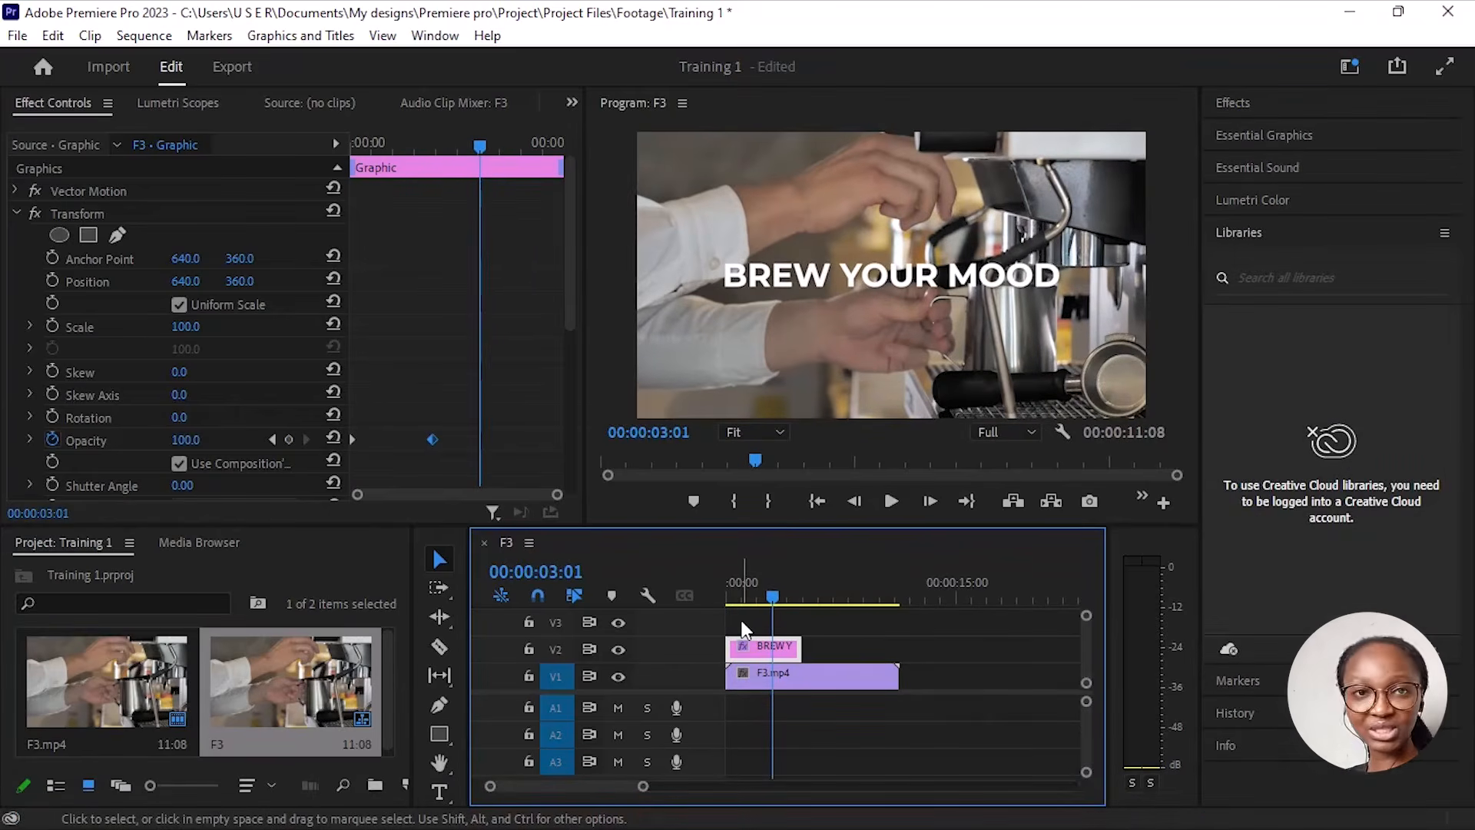
Step: Delete the BREW YOUR MOOD title clip from track V2
click(743, 626)
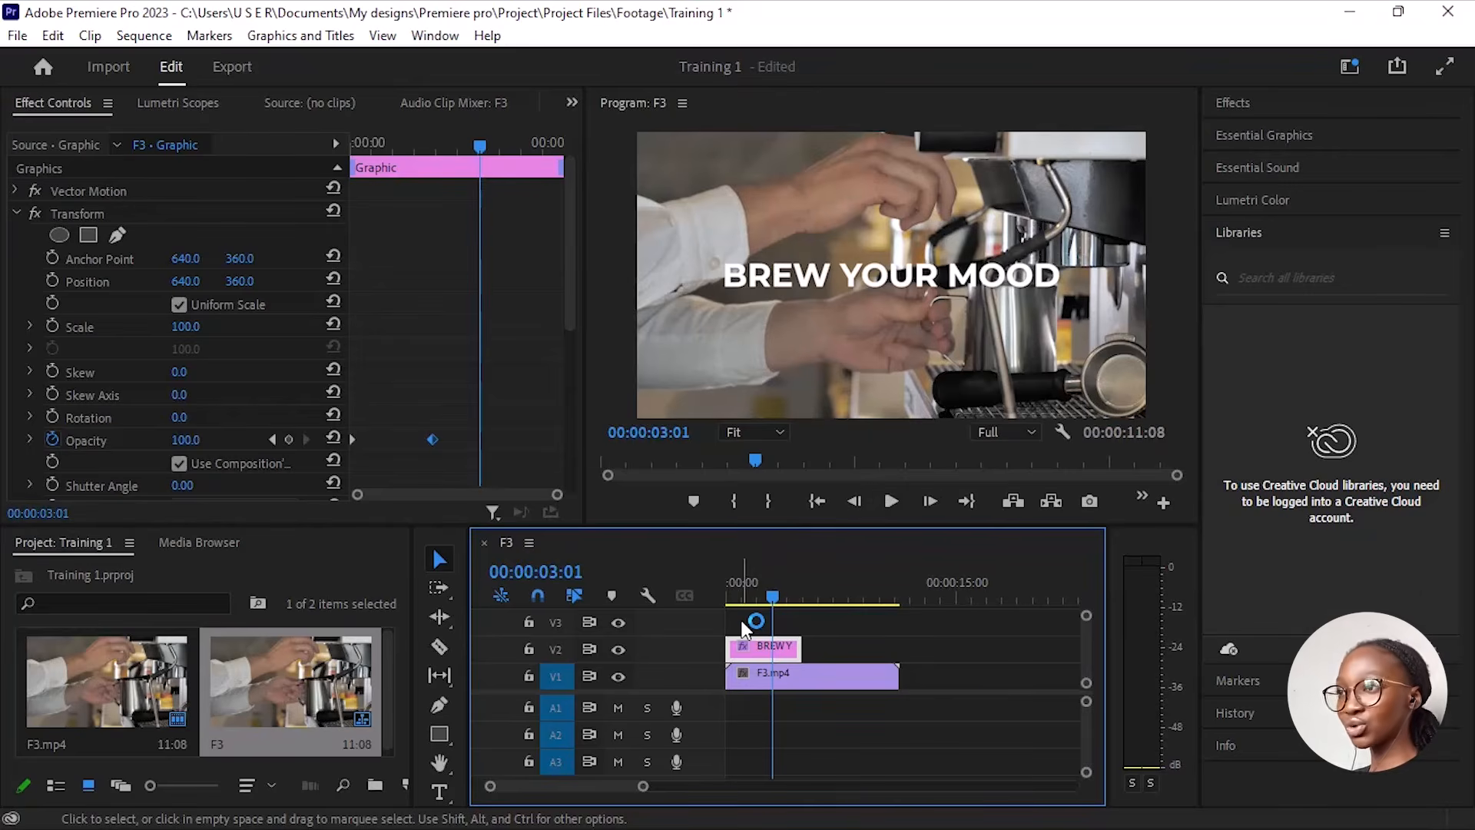
click(767, 653)
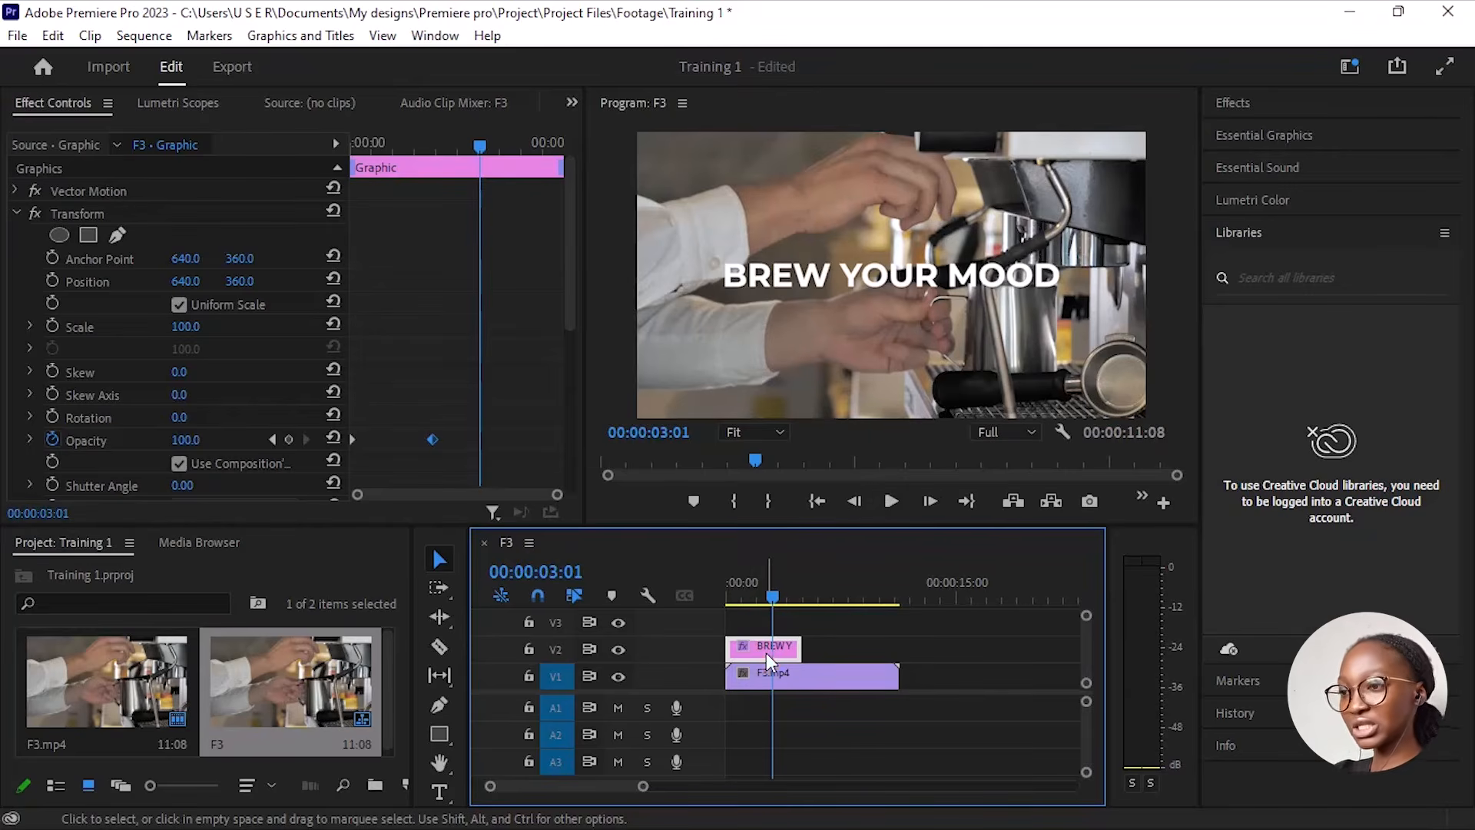
key(Delete)
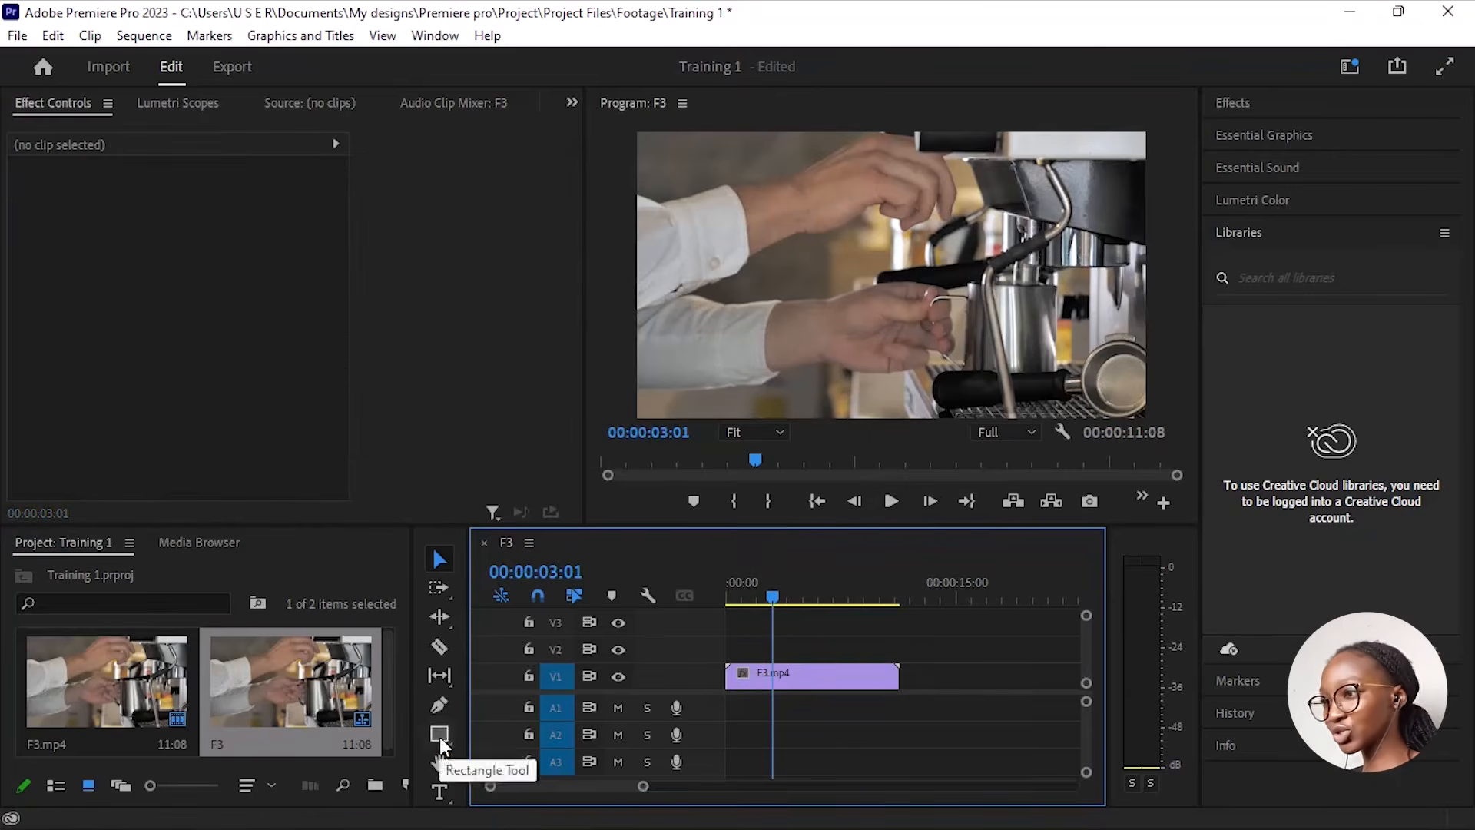
Step: Choose the Ellipse Tool from the available shape tools
click(441, 738)
click(530, 762)
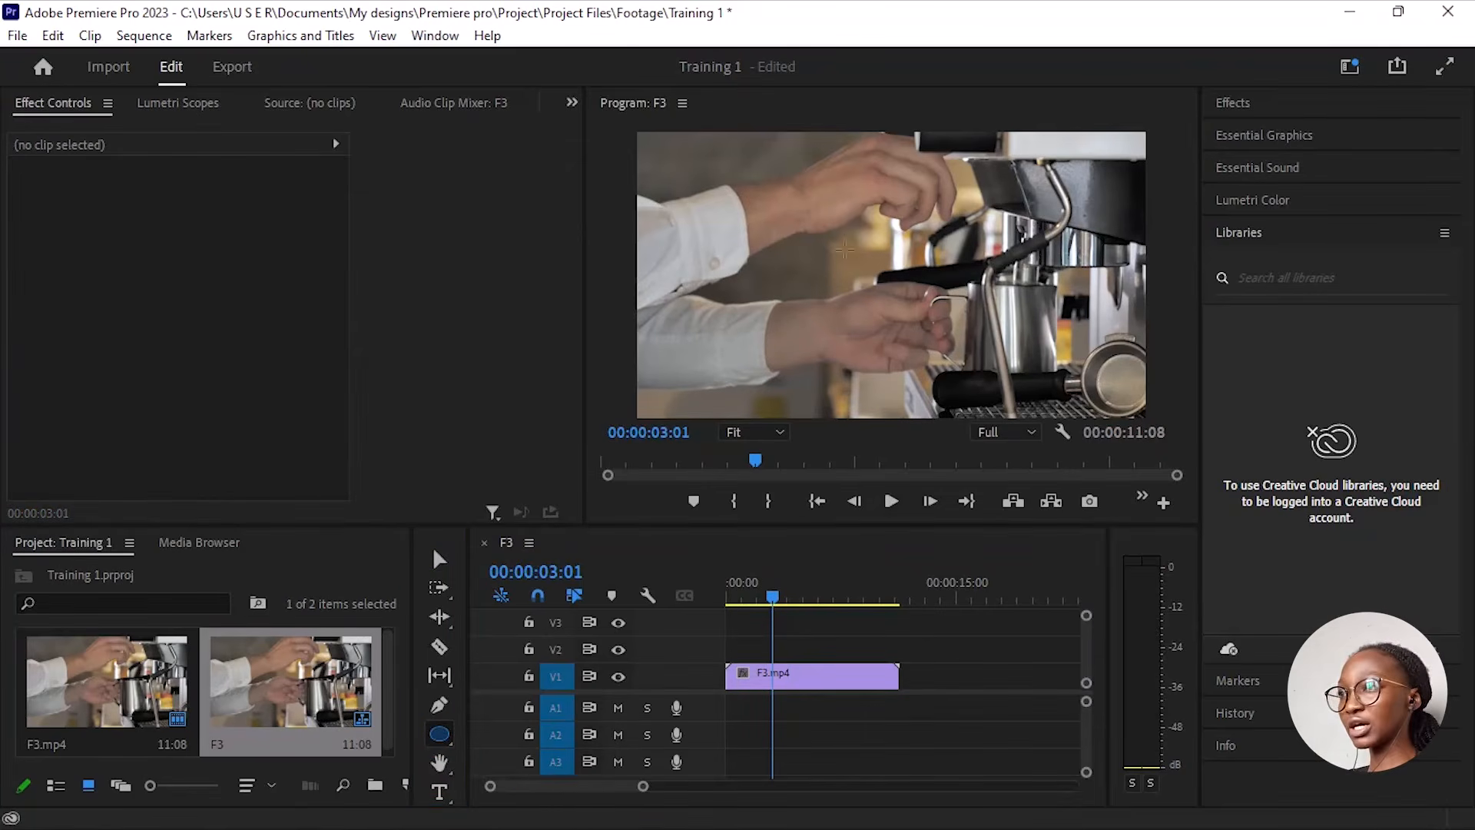
click(448, 747)
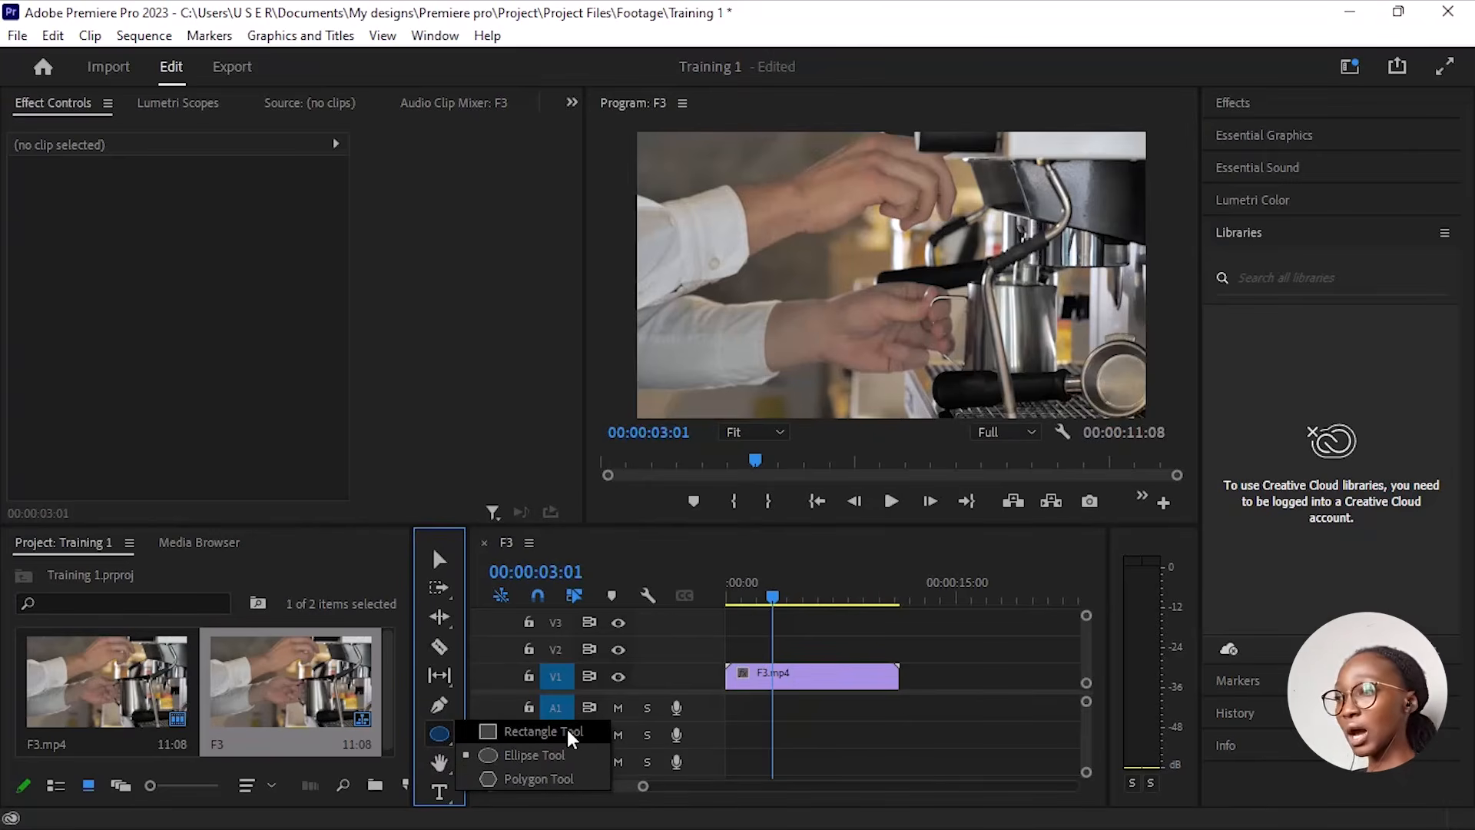
click(559, 751)
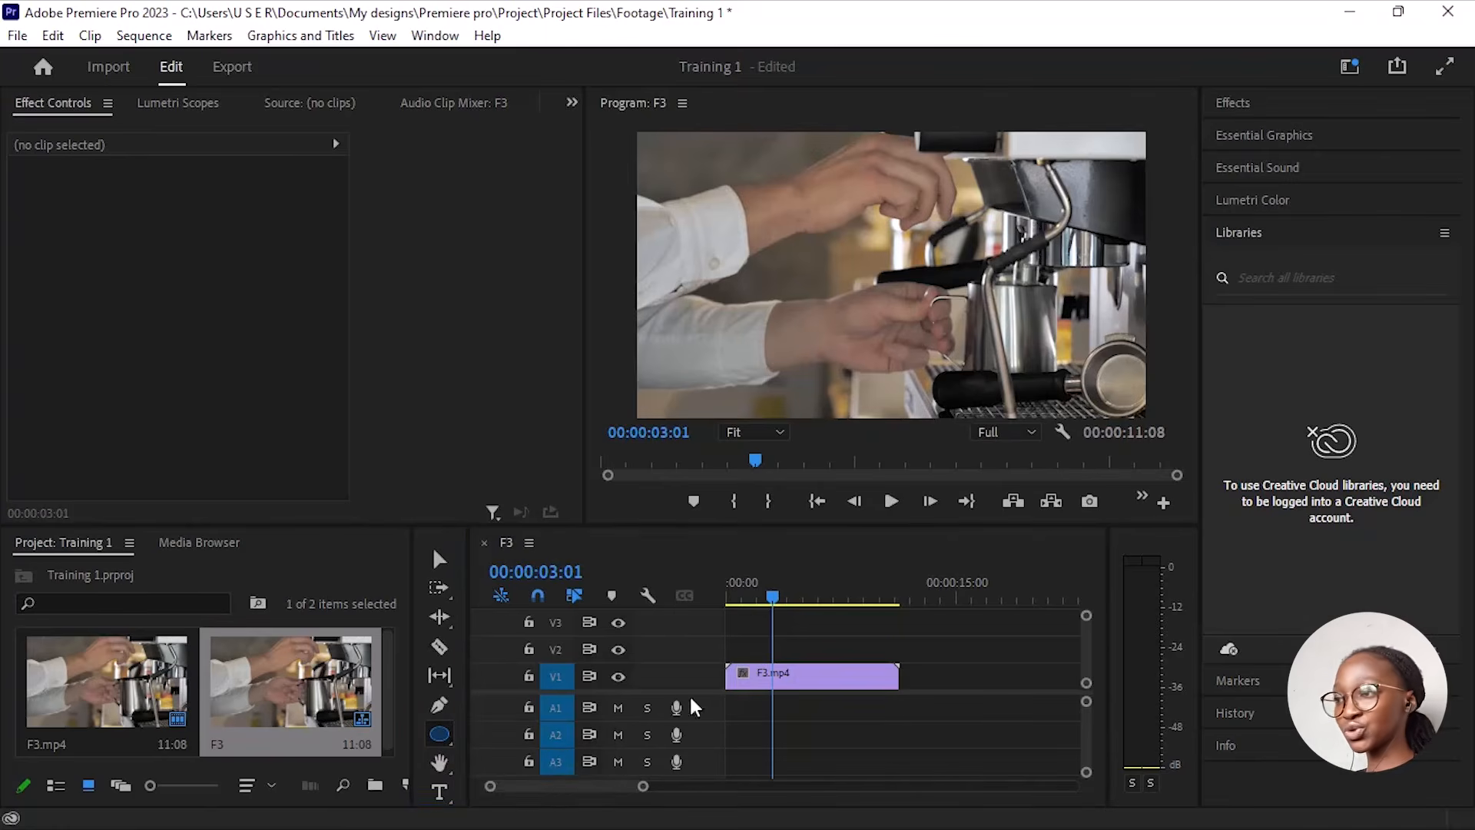
Step: Draw an ellipse over the frame at 00:00:03:01 and reshape it into a circle about 495 px across
mouse_move(839, 261)
mouse_down()
mouse_move(943, 355)
mouse_move(994, 358)
mouse_move(1003, 397)
mouse_move(868, 294)
mouse_move(1053, 306)
mouse_move(990, 389)
mouse_move(961, 385)
mouse_move(953, 412)
mouse_up()
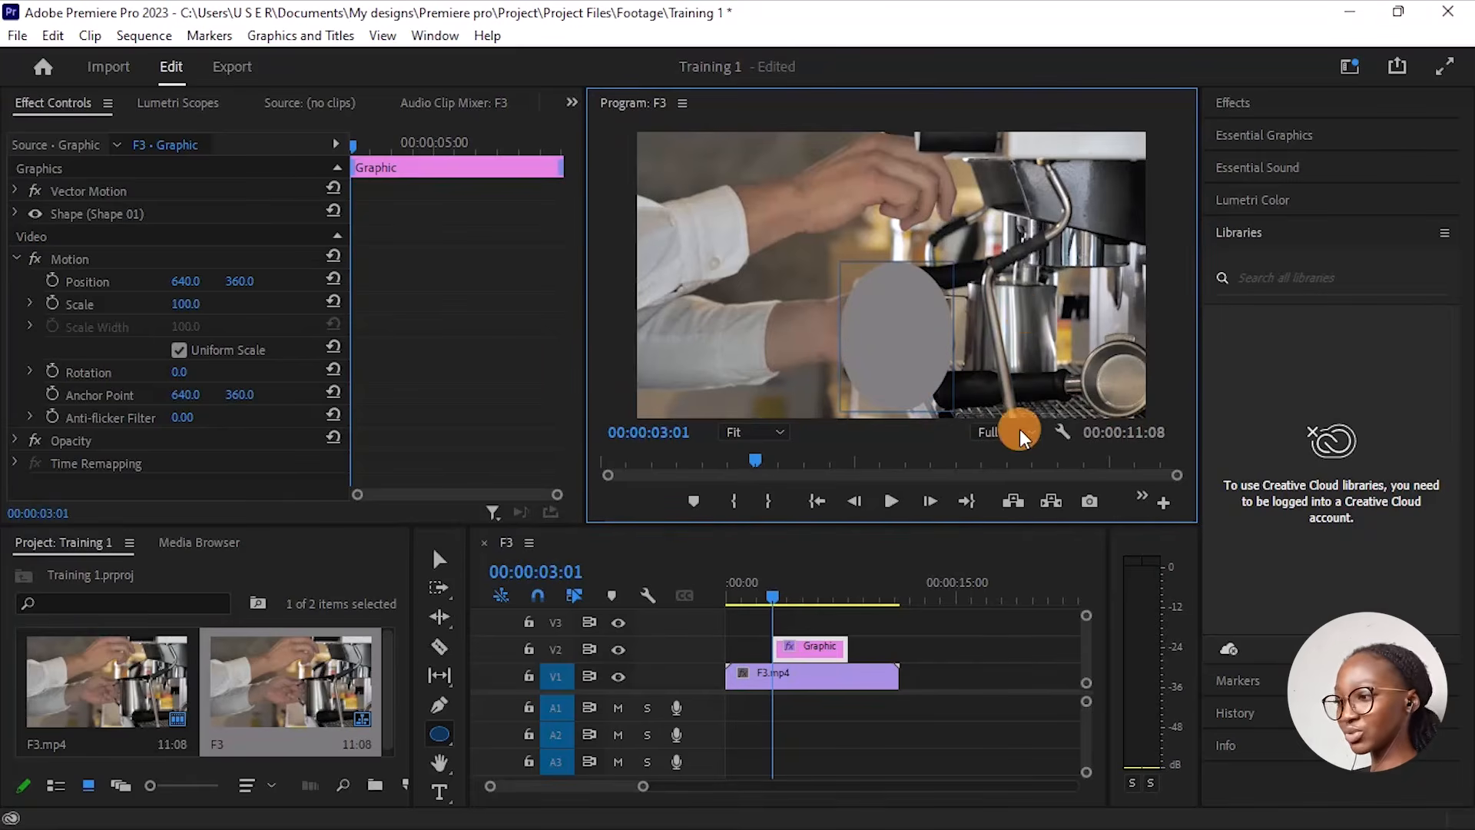
mouse_move(1021, 429)
mouse_down()
mouse_move(1052, 409)
mouse_move(1039, 384)
mouse_up()
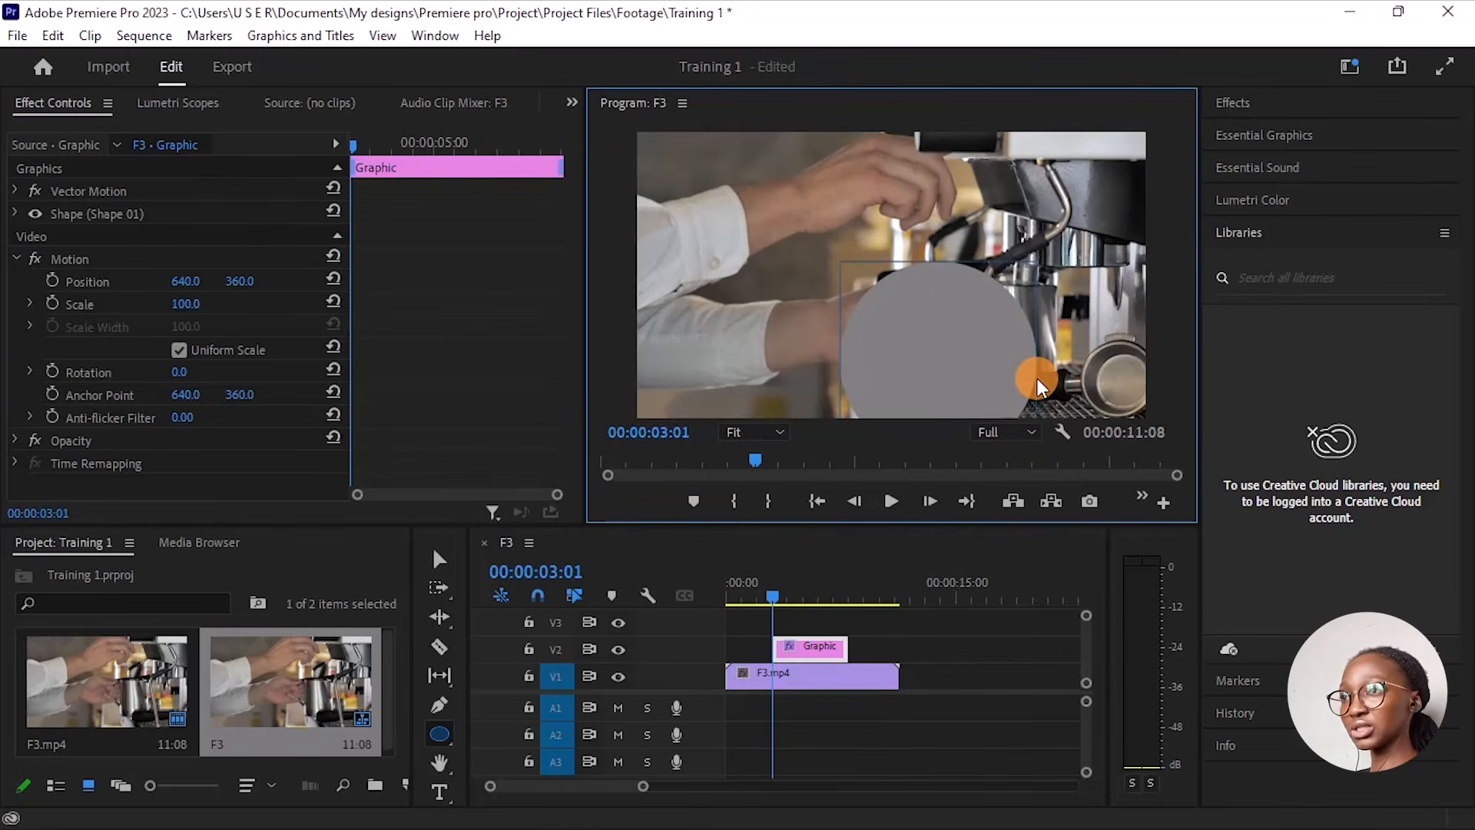
drag(1038, 379, 1037, 379)
drag(919, 375, 906, 350)
key(ctrl+z)
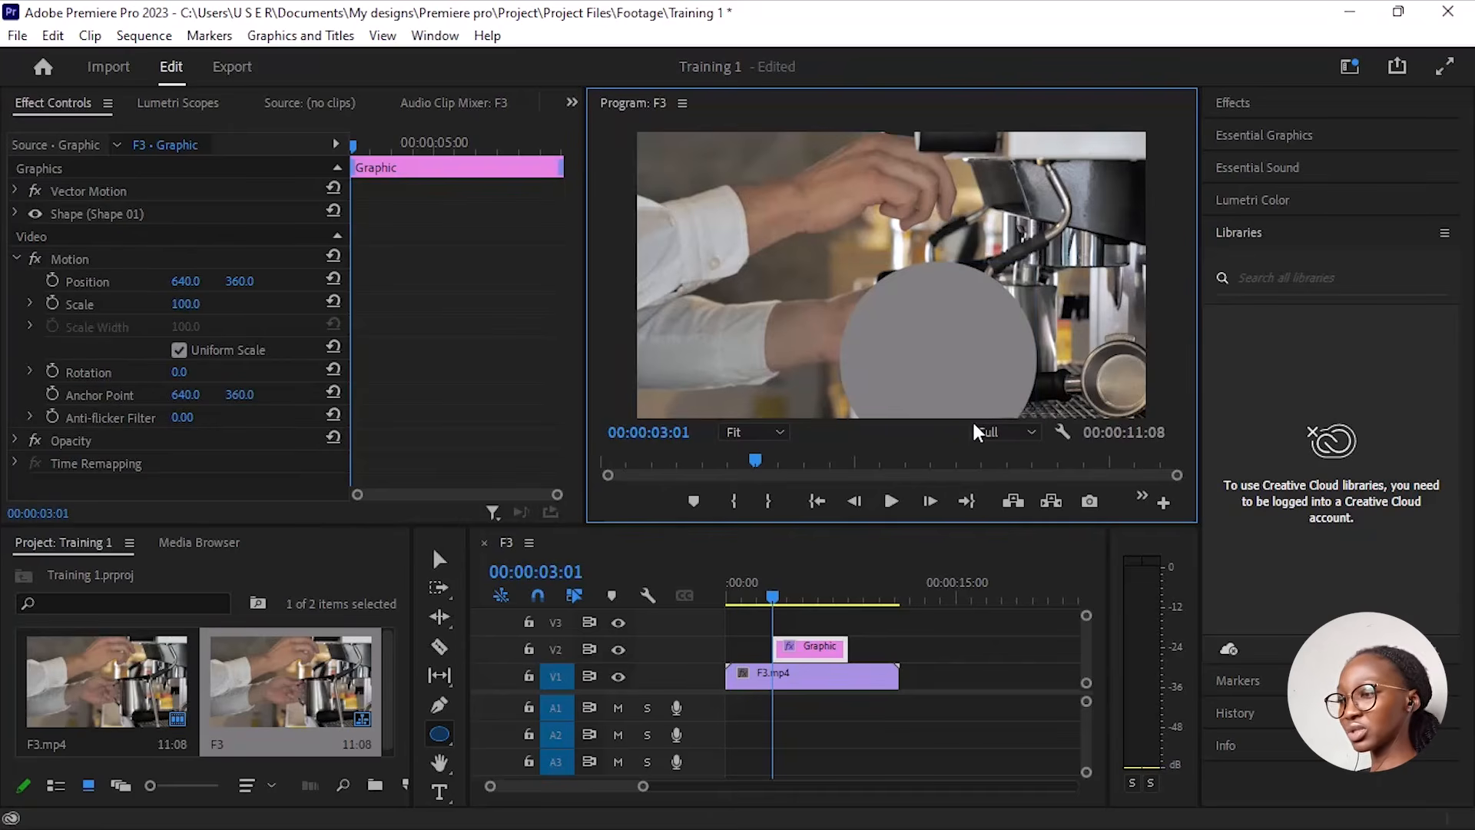
Step: Move the circle to the middle of the frame, at about 646.5, 364.5
click(442, 560)
click(979, 366)
click(925, 284)
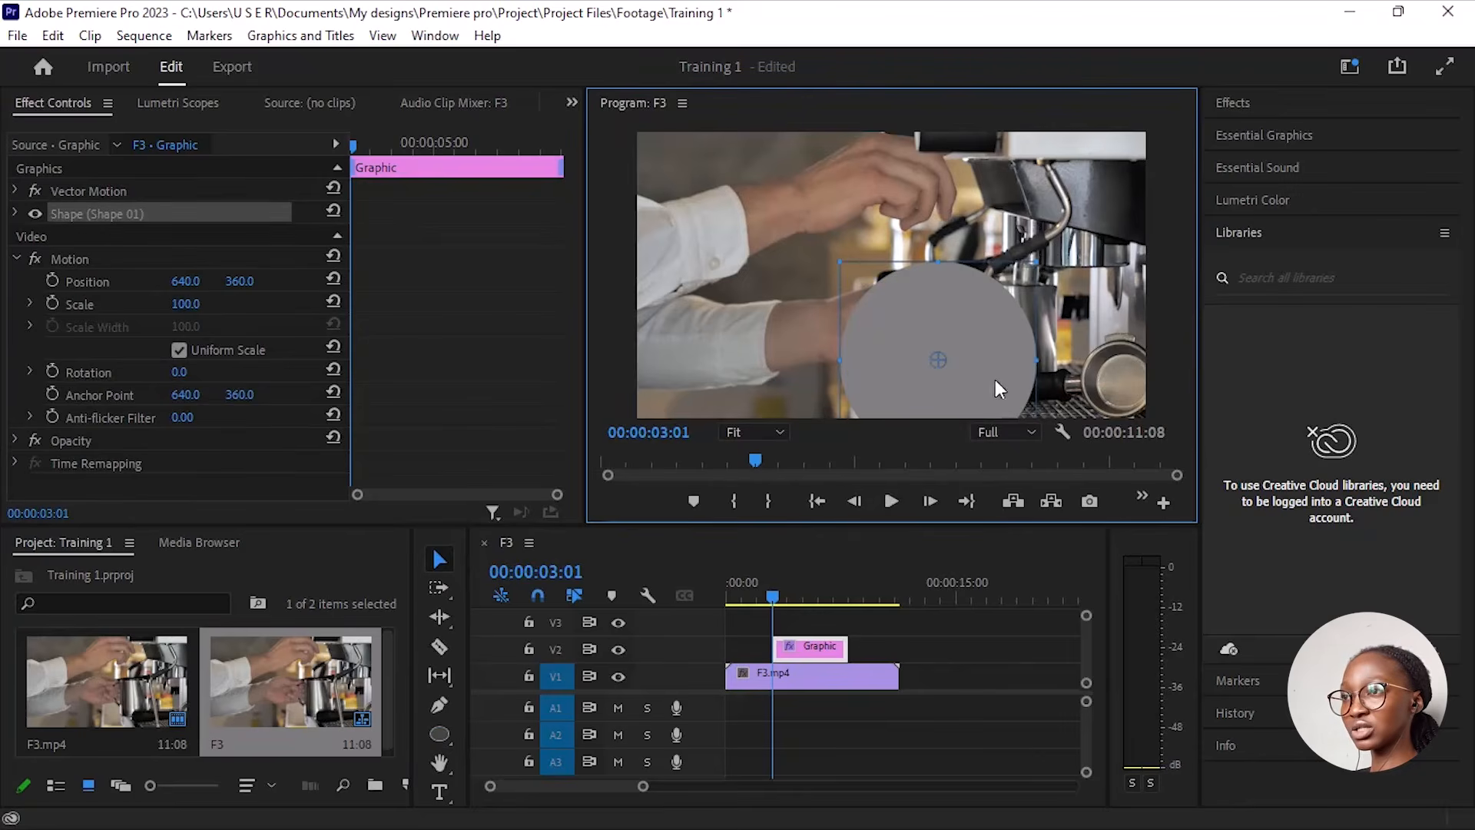
drag(990, 398, 946, 315)
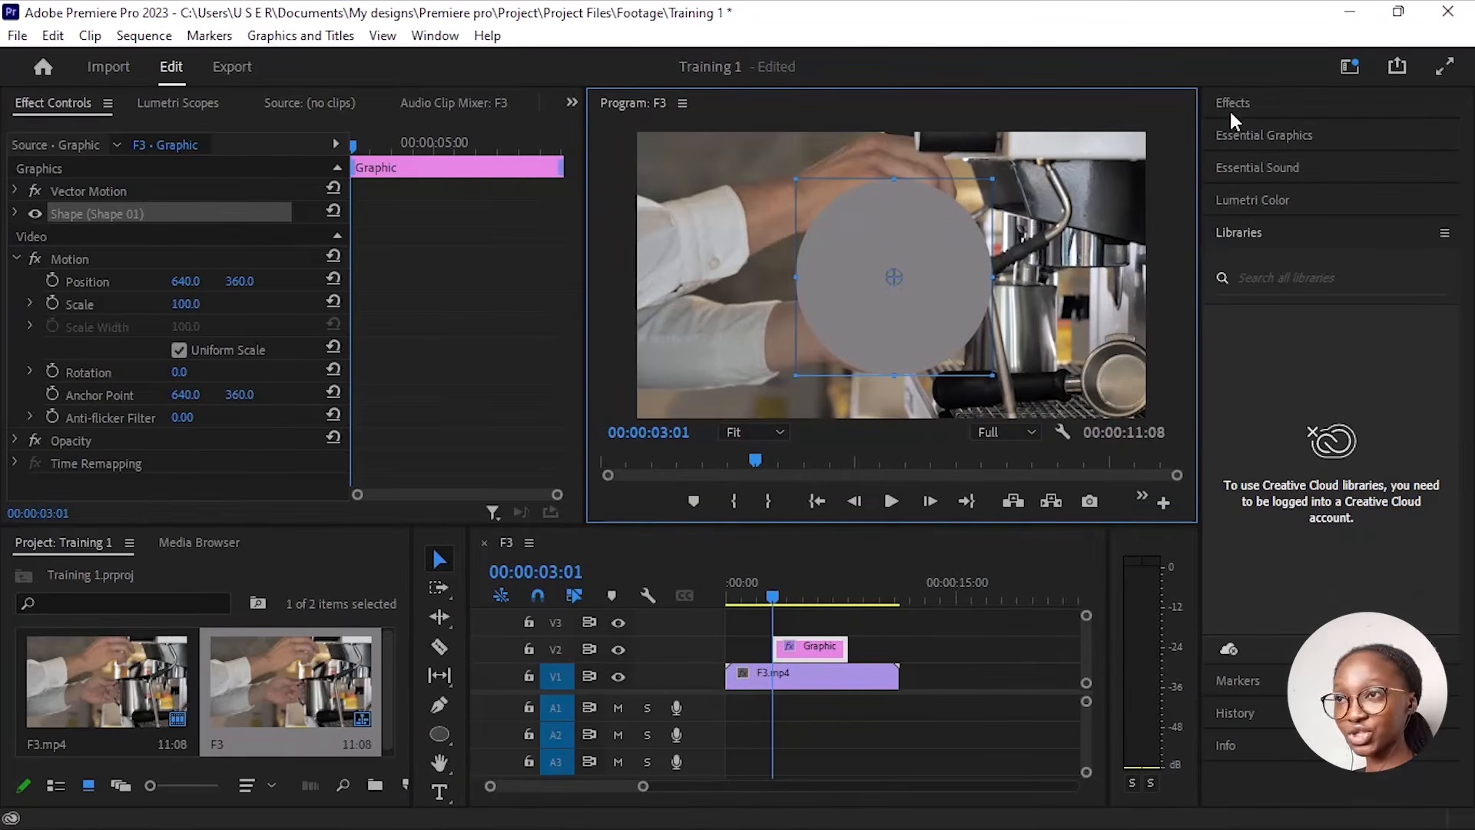
Step: Change the circle's fill color to white in its Essential Graphics appearance settings
click(1250, 100)
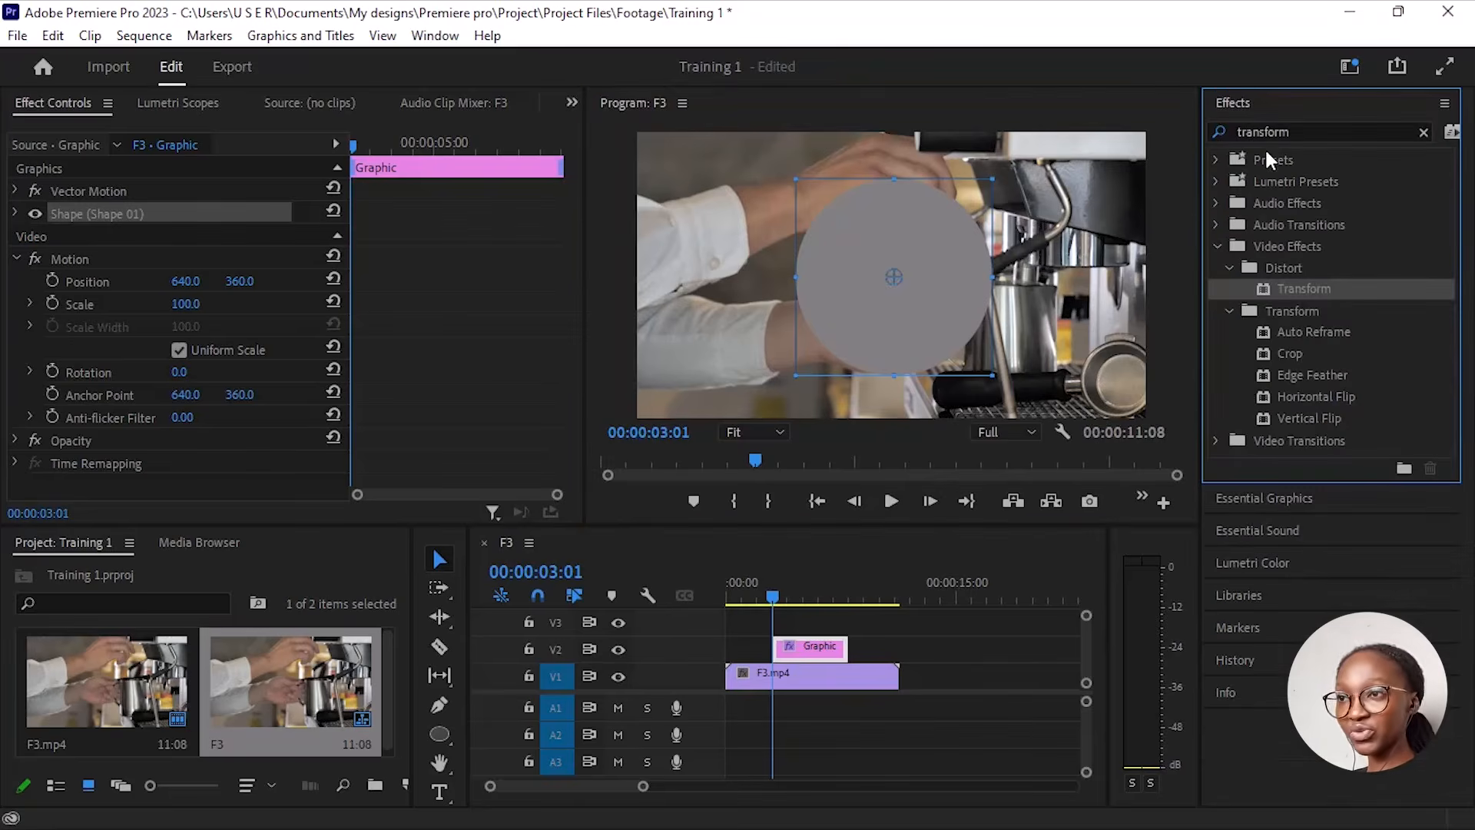
click(1281, 99)
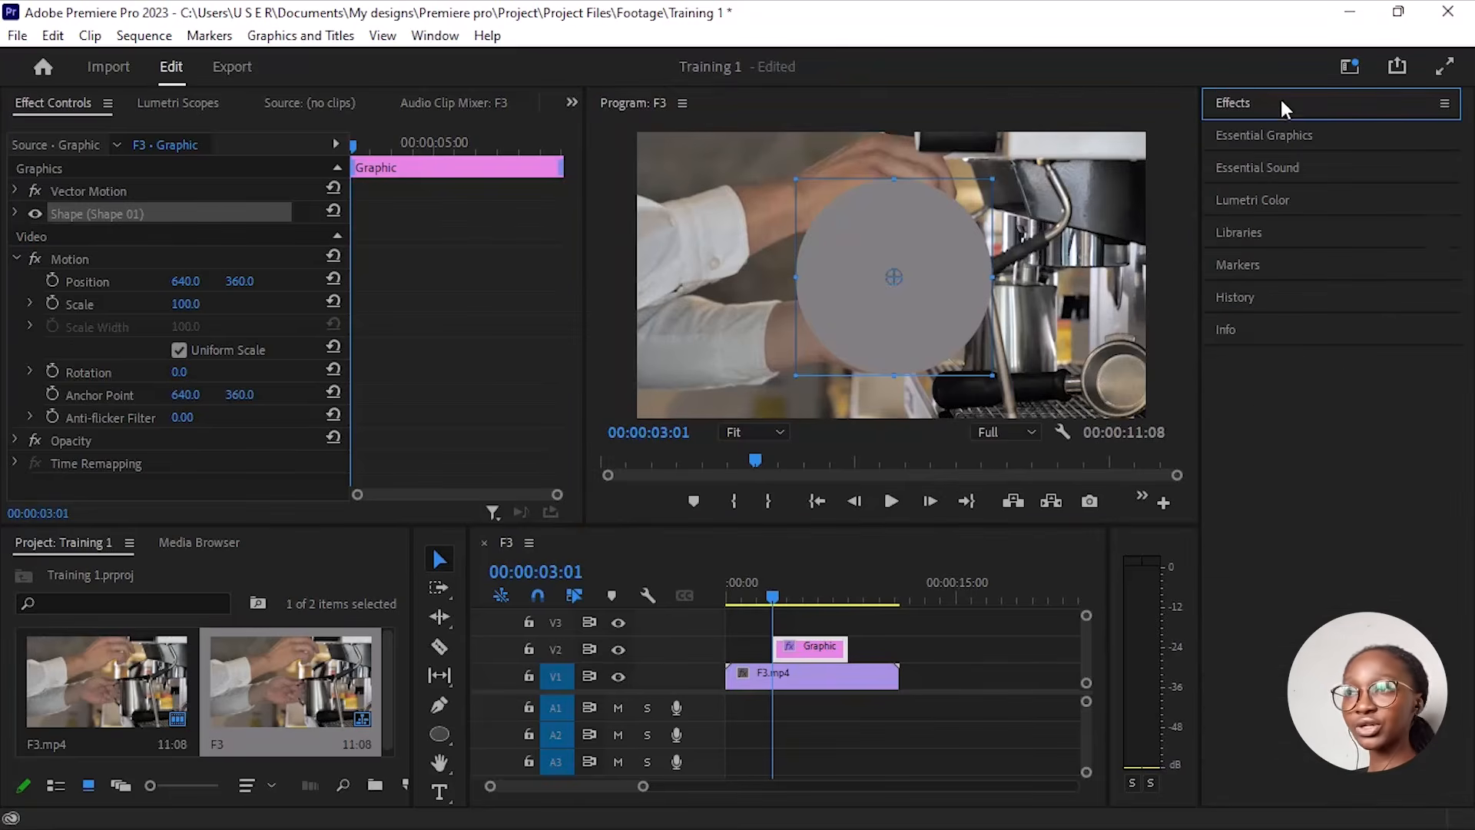
click(1305, 134)
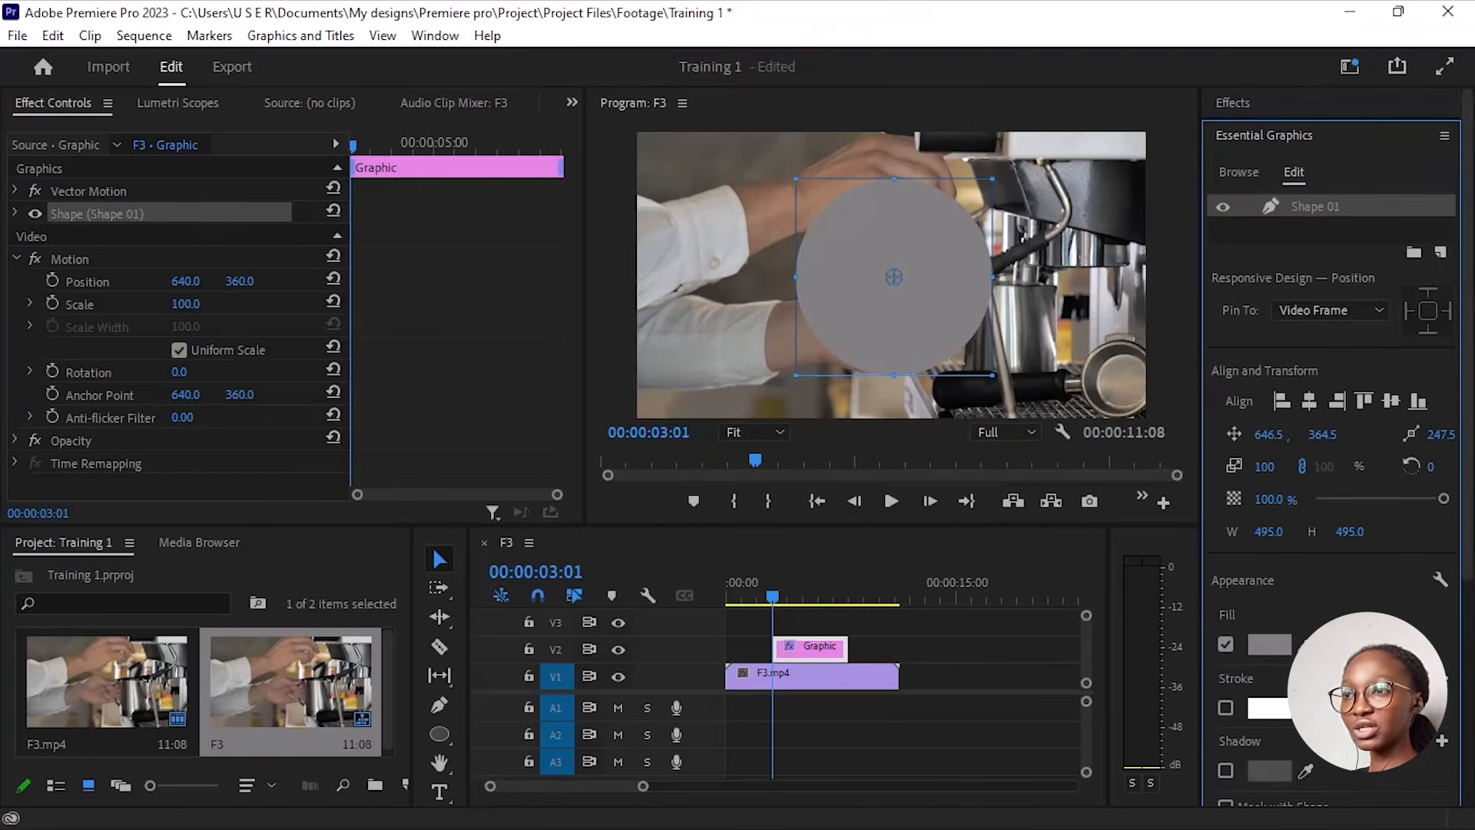
click(1269, 643)
drag(530, 552, 464, 585)
click(949, 263)
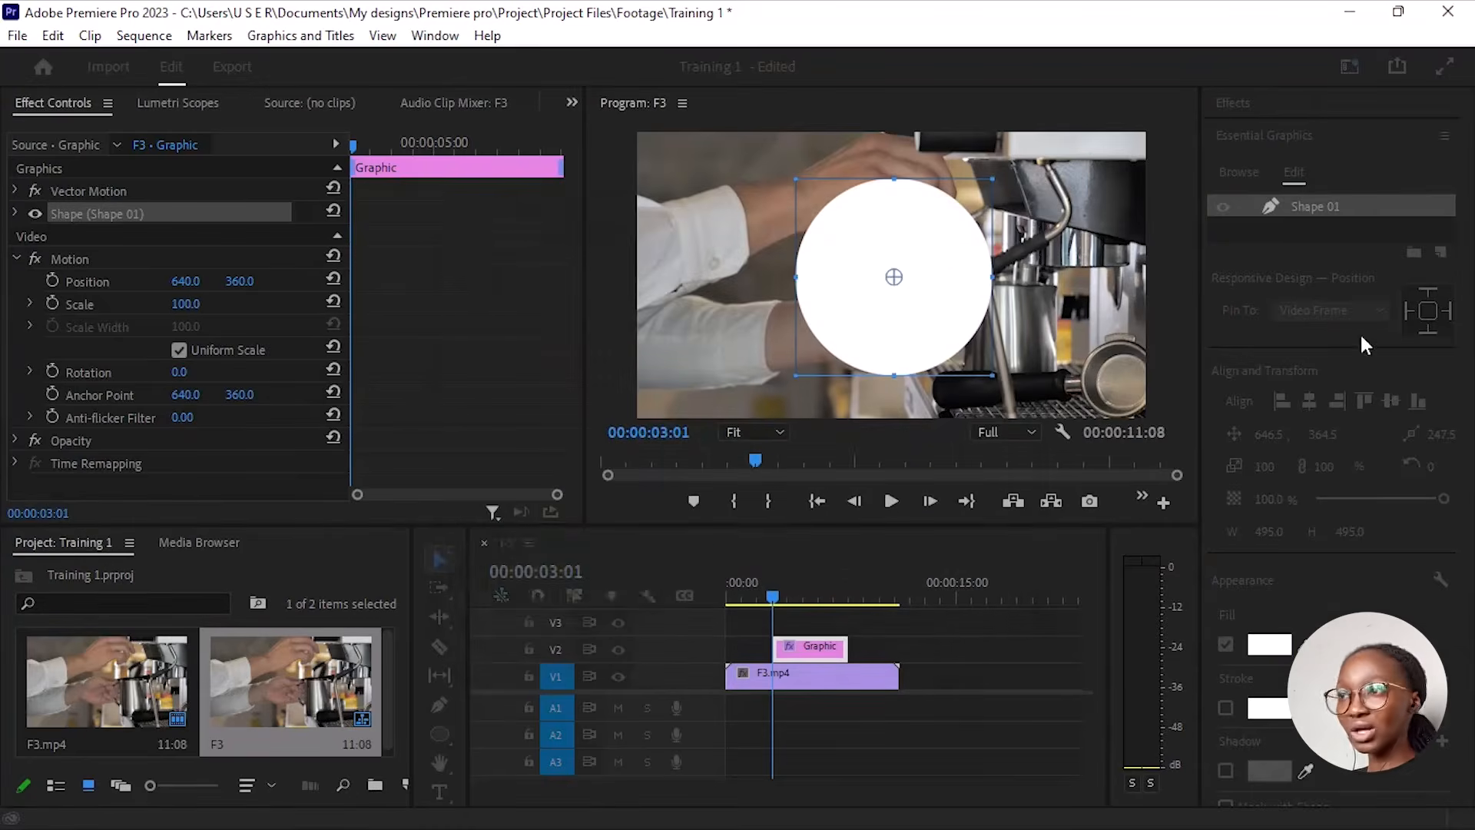
Step: Scale the circle shape down to 67% and enable its shadow
drag(1260, 466, 1209, 467)
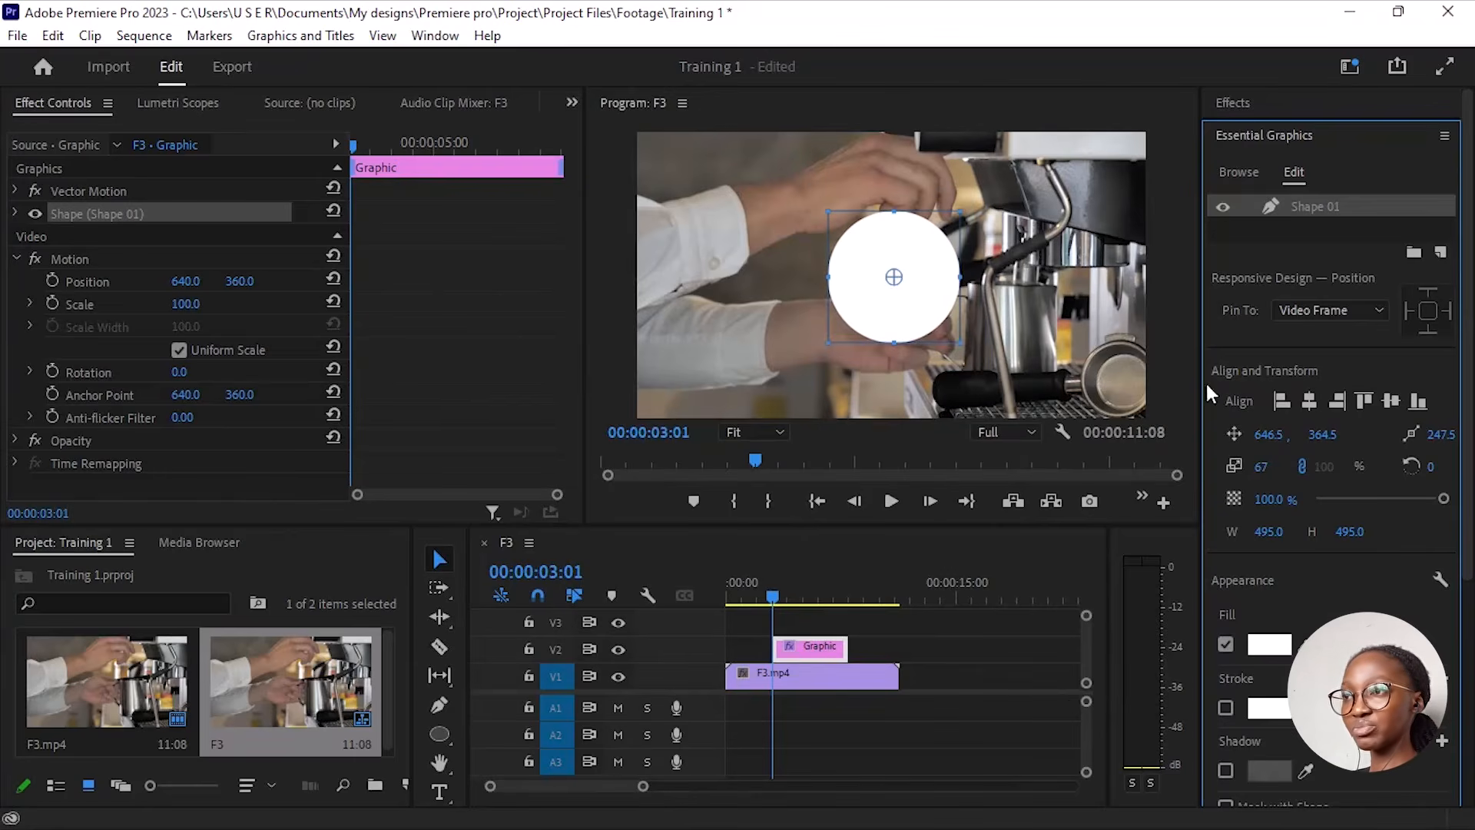
click(1225, 771)
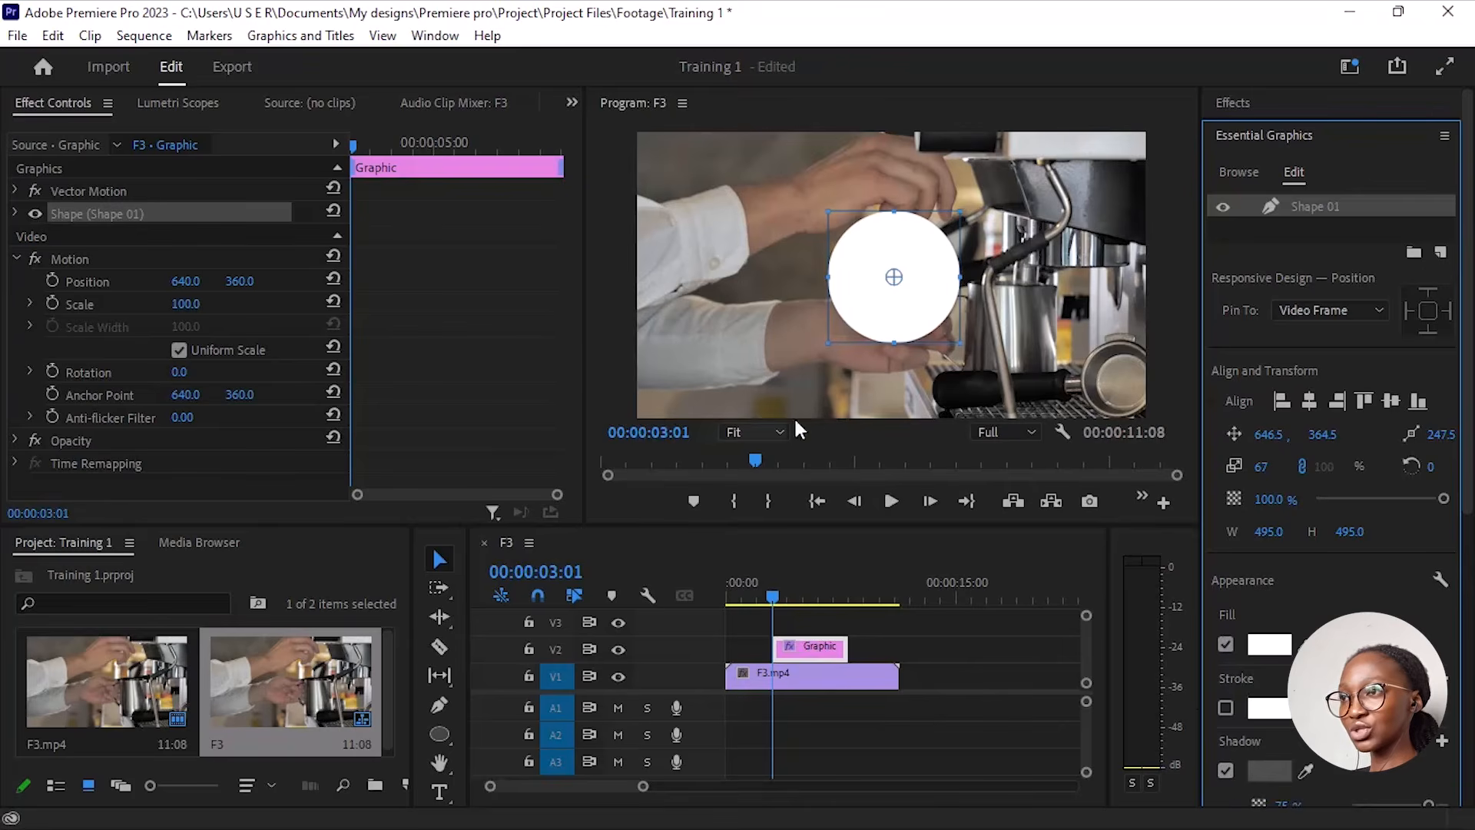
click(1000, 690)
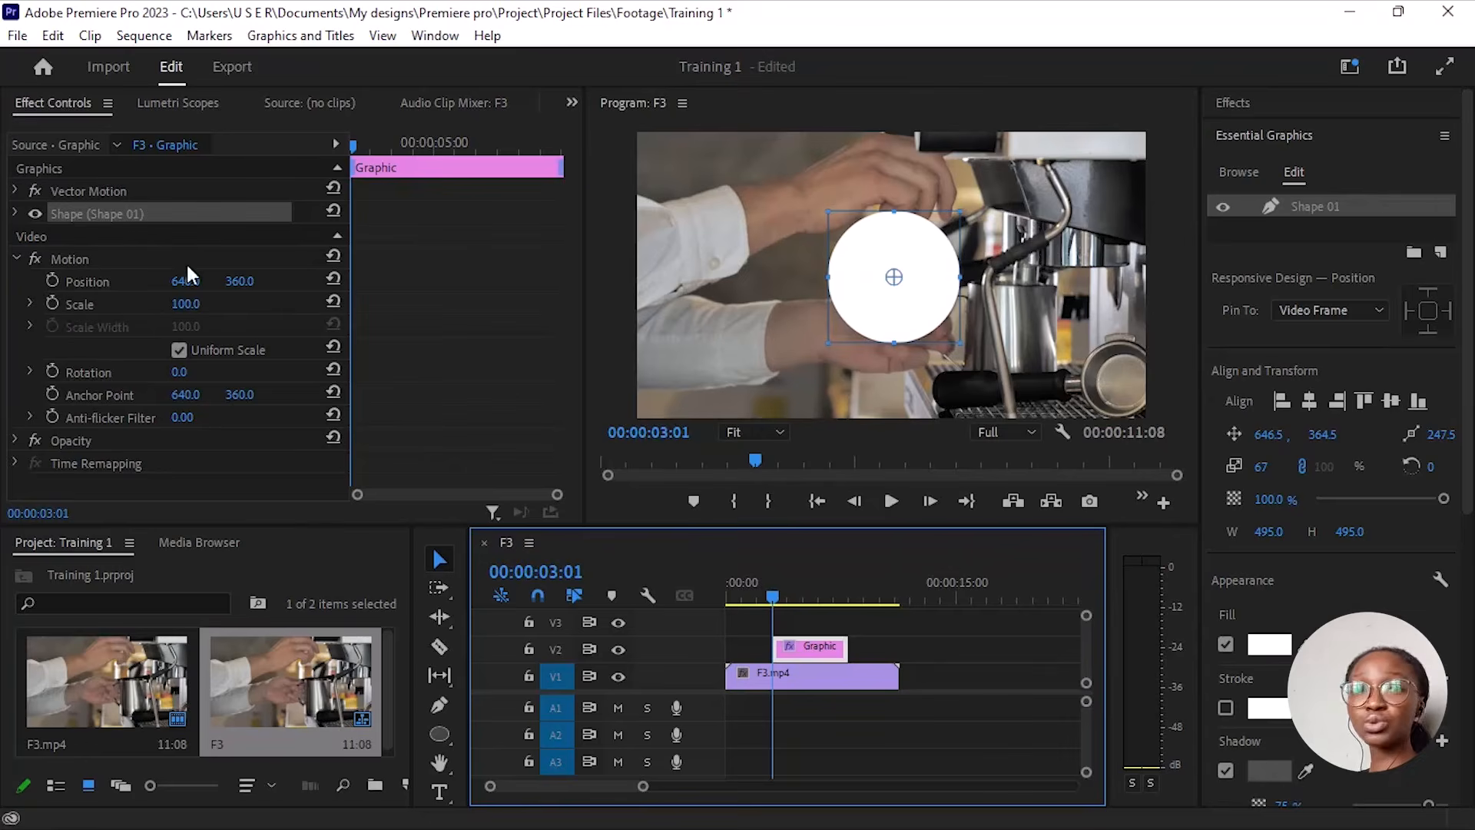
Step: Keyframe the Graphic clip's Motion Position to rise from Y 952 at 00:00:03:01 to Y 376 at 00:00:03:23
click(48, 278)
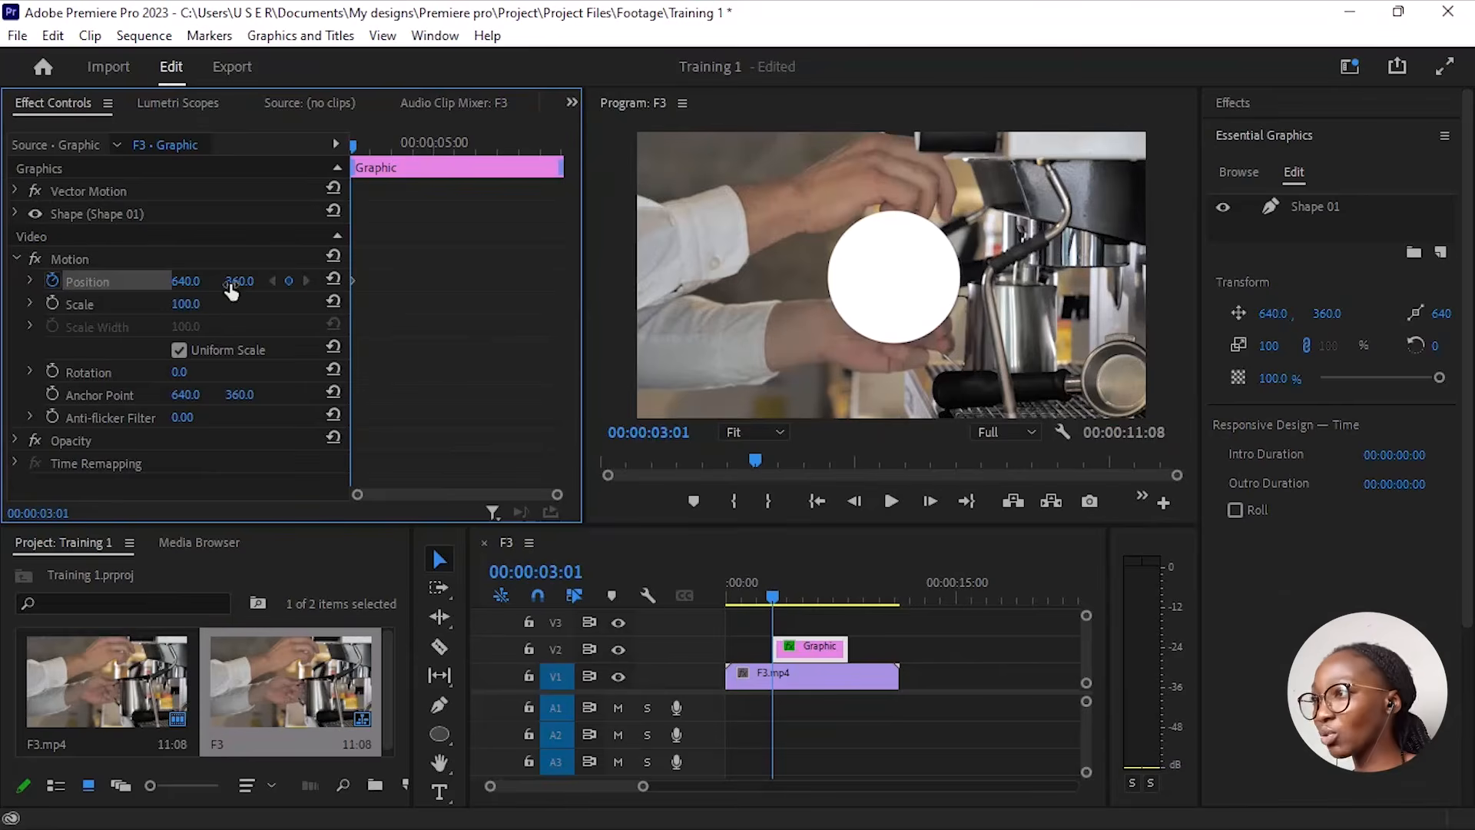
mouse_move(231, 286)
mouse_down()
mouse_move(676, 286)
mouse_move(253, 290)
mouse_up()
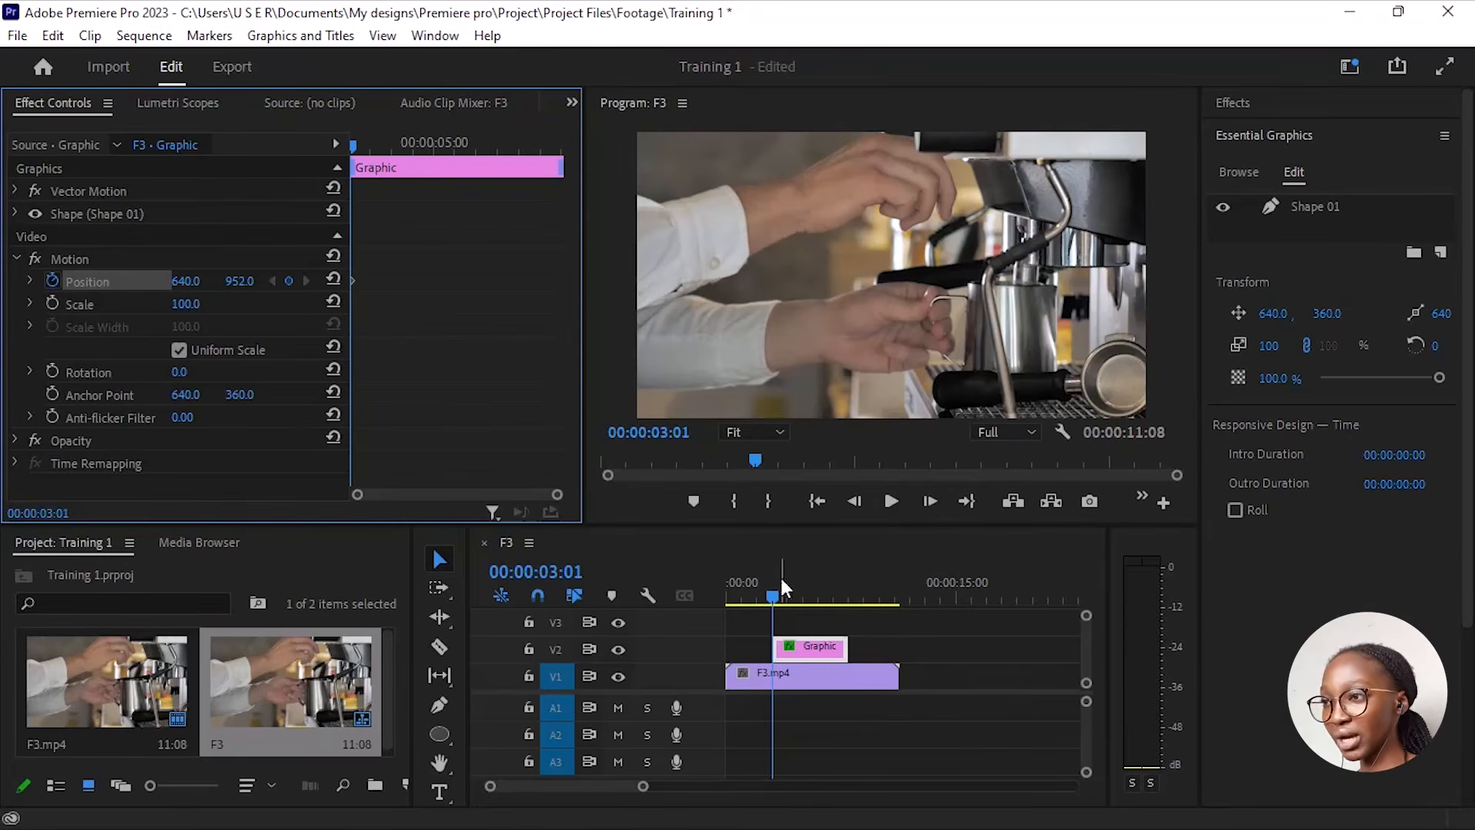
drag(777, 596, 787, 582)
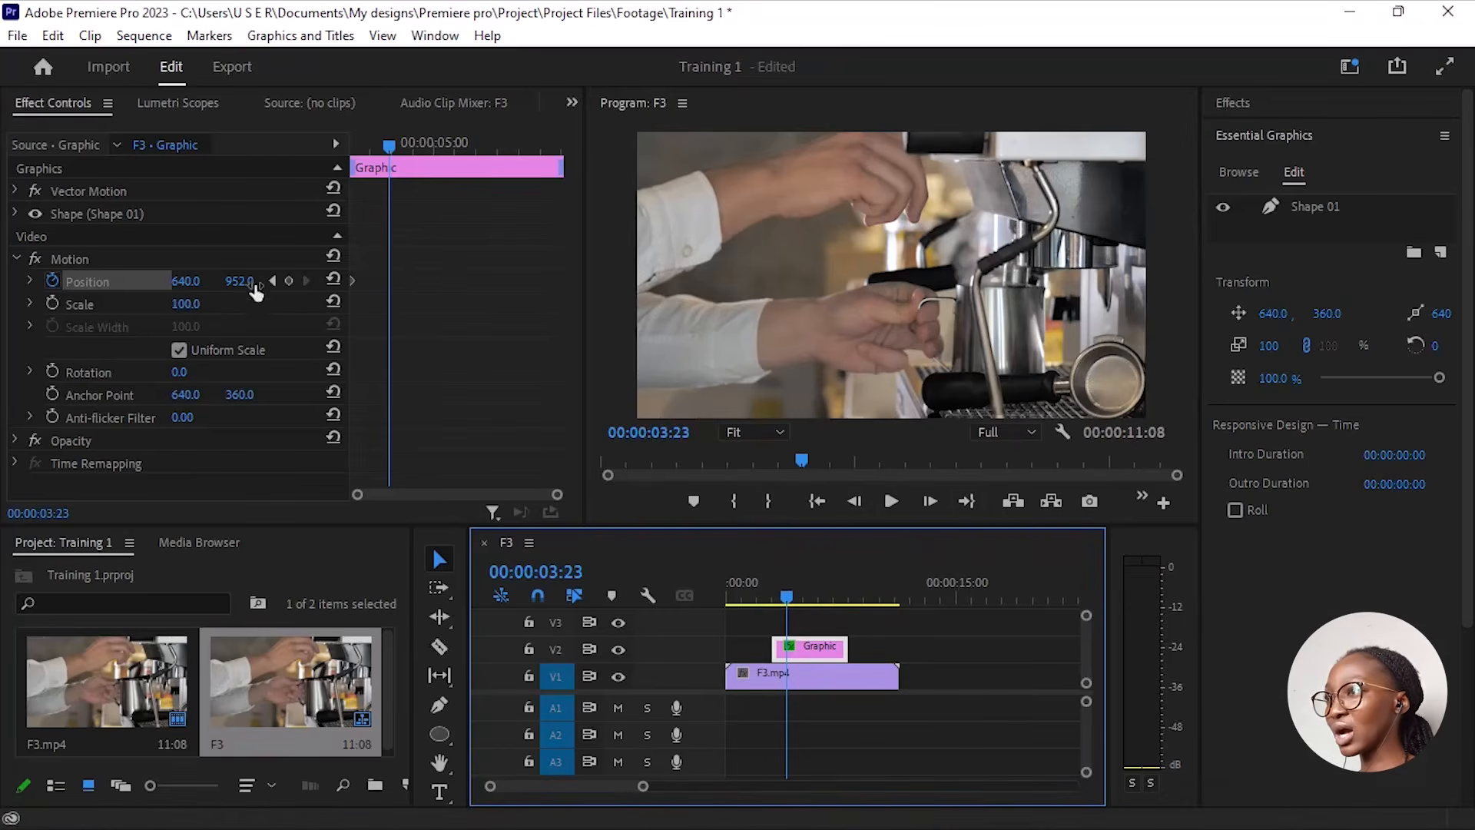
drag(240, 281, 0, 281)
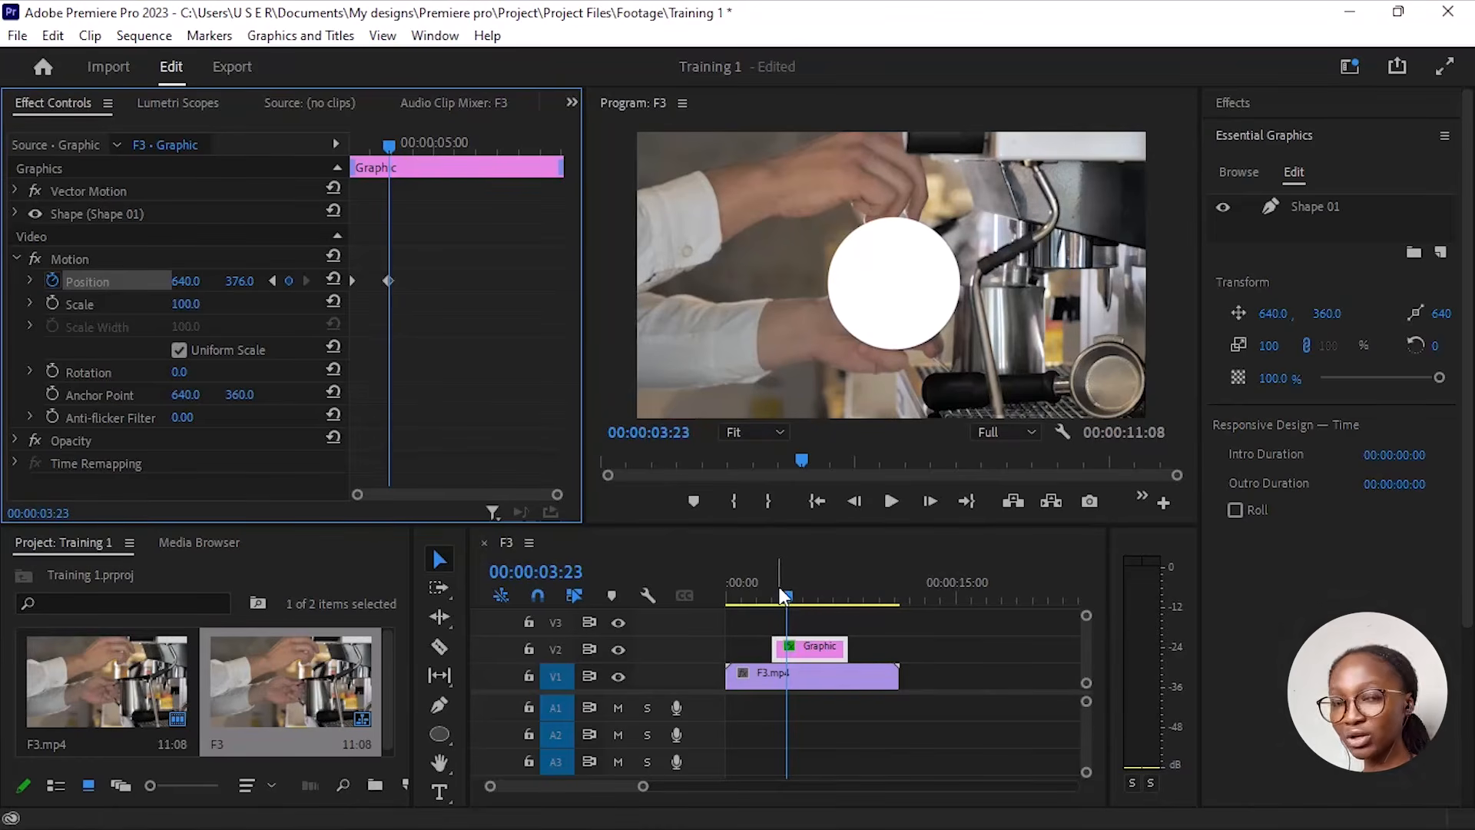
Step: Add a Position keyframe holding the circle at 00:00:06:03, and one at 00:00:07:08 with Y at 1084 to drop it out of frame
drag(789, 593, 822, 559)
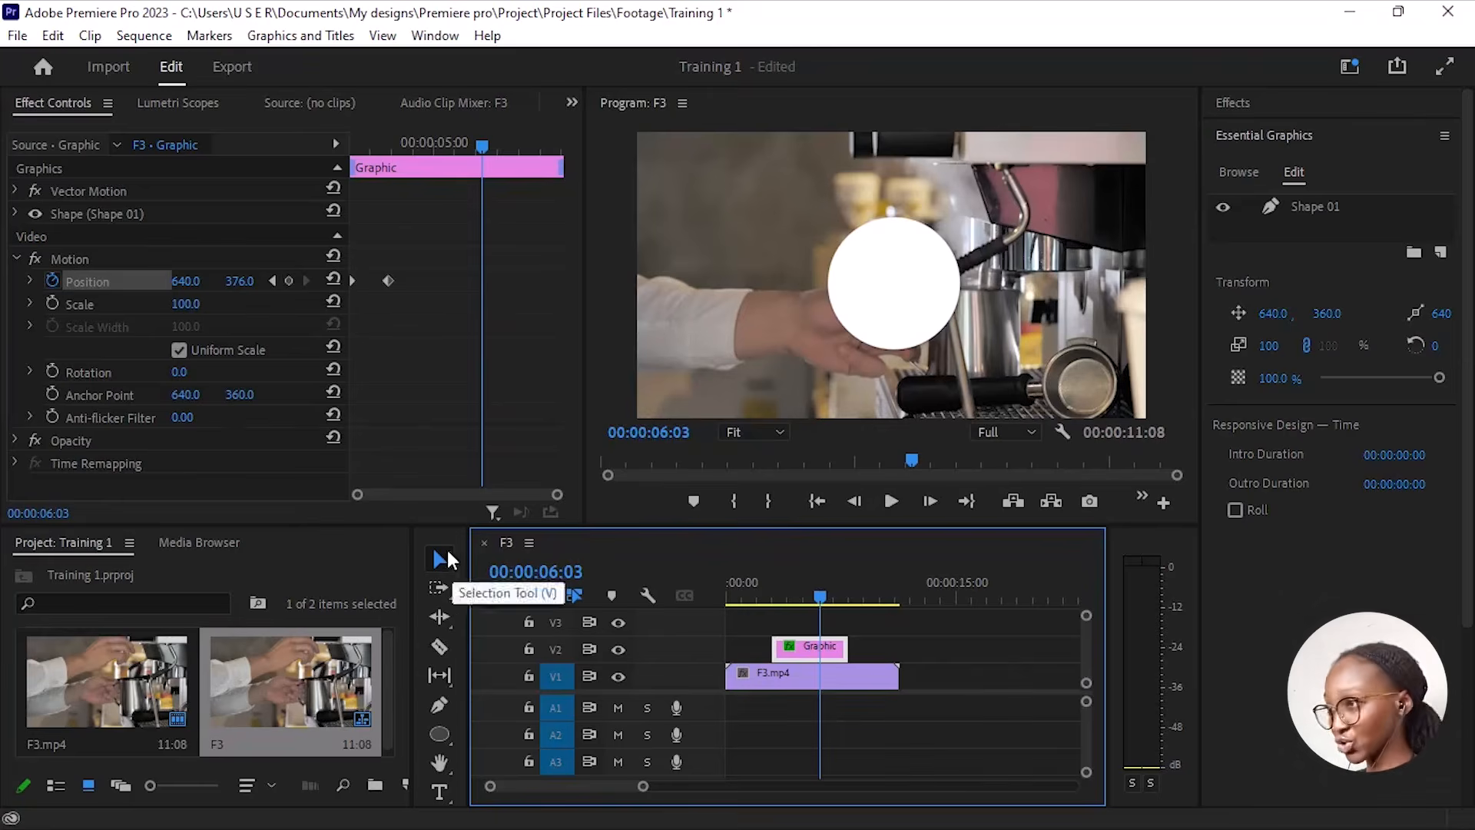
click(289, 280)
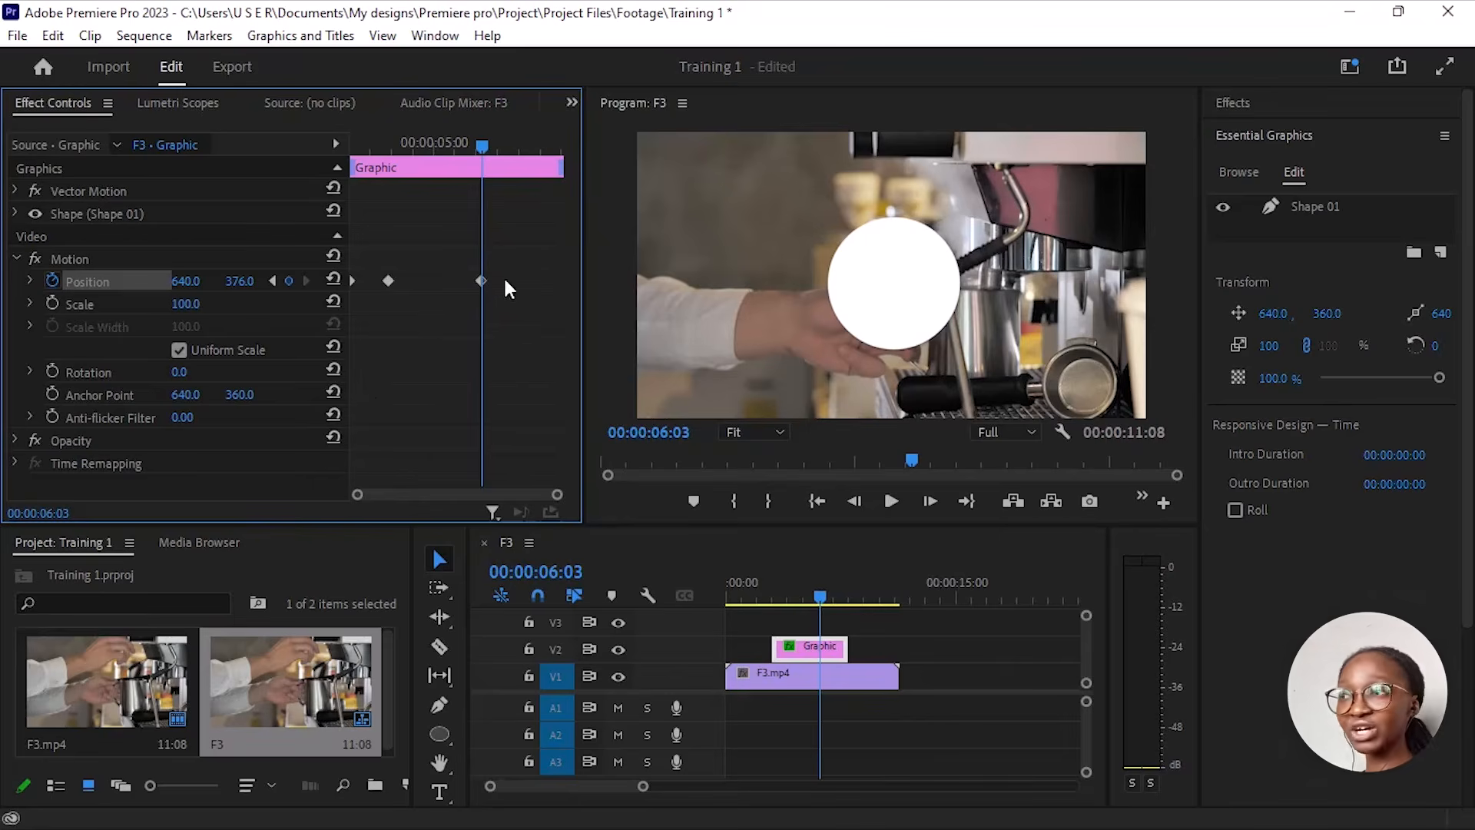
mouse_move(823, 591)
mouse_down()
mouse_move(842, 568)
mouse_move(836, 598)
mouse_up()
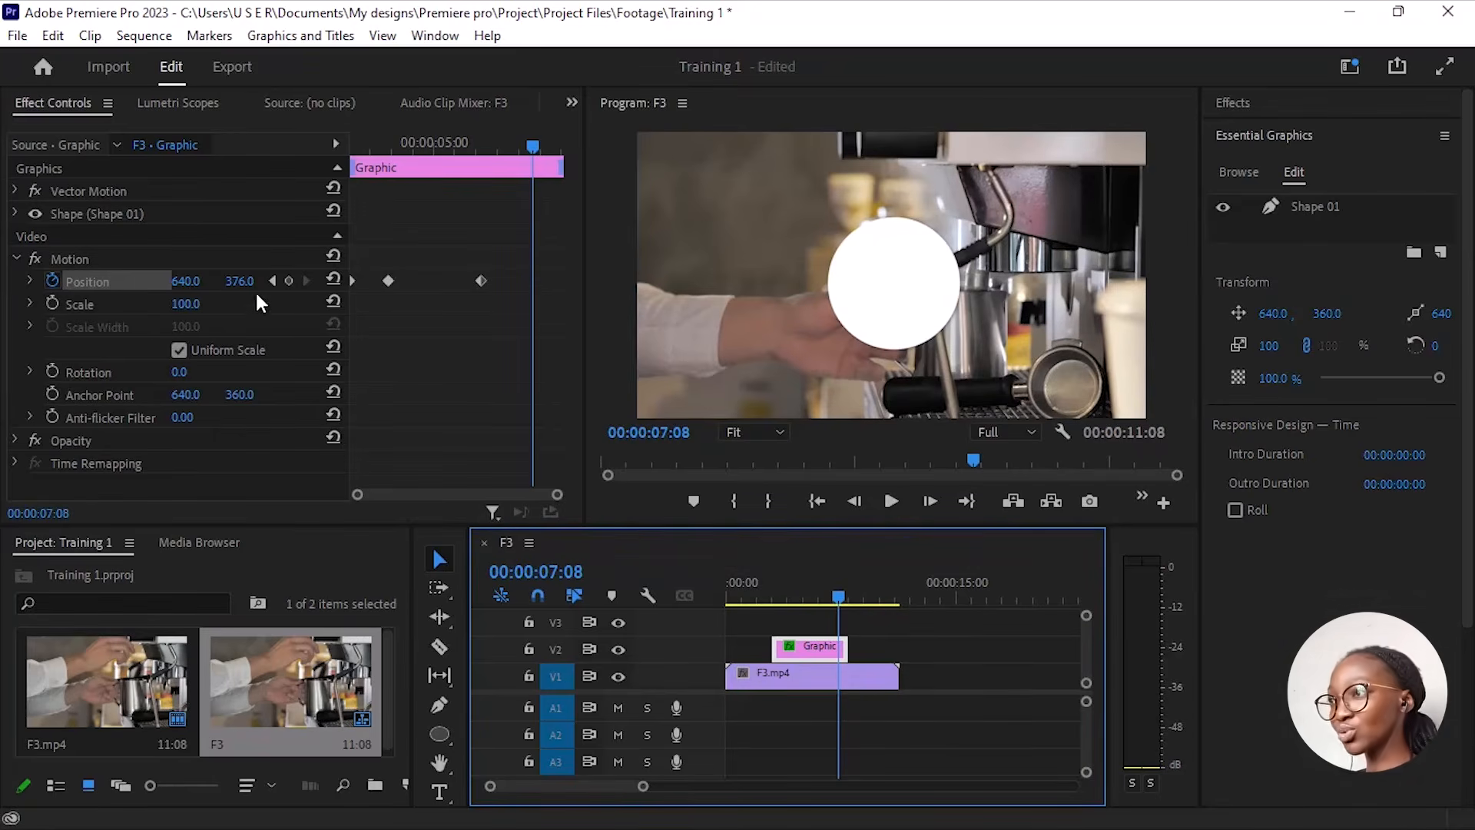
drag(227, 289, 771, 289)
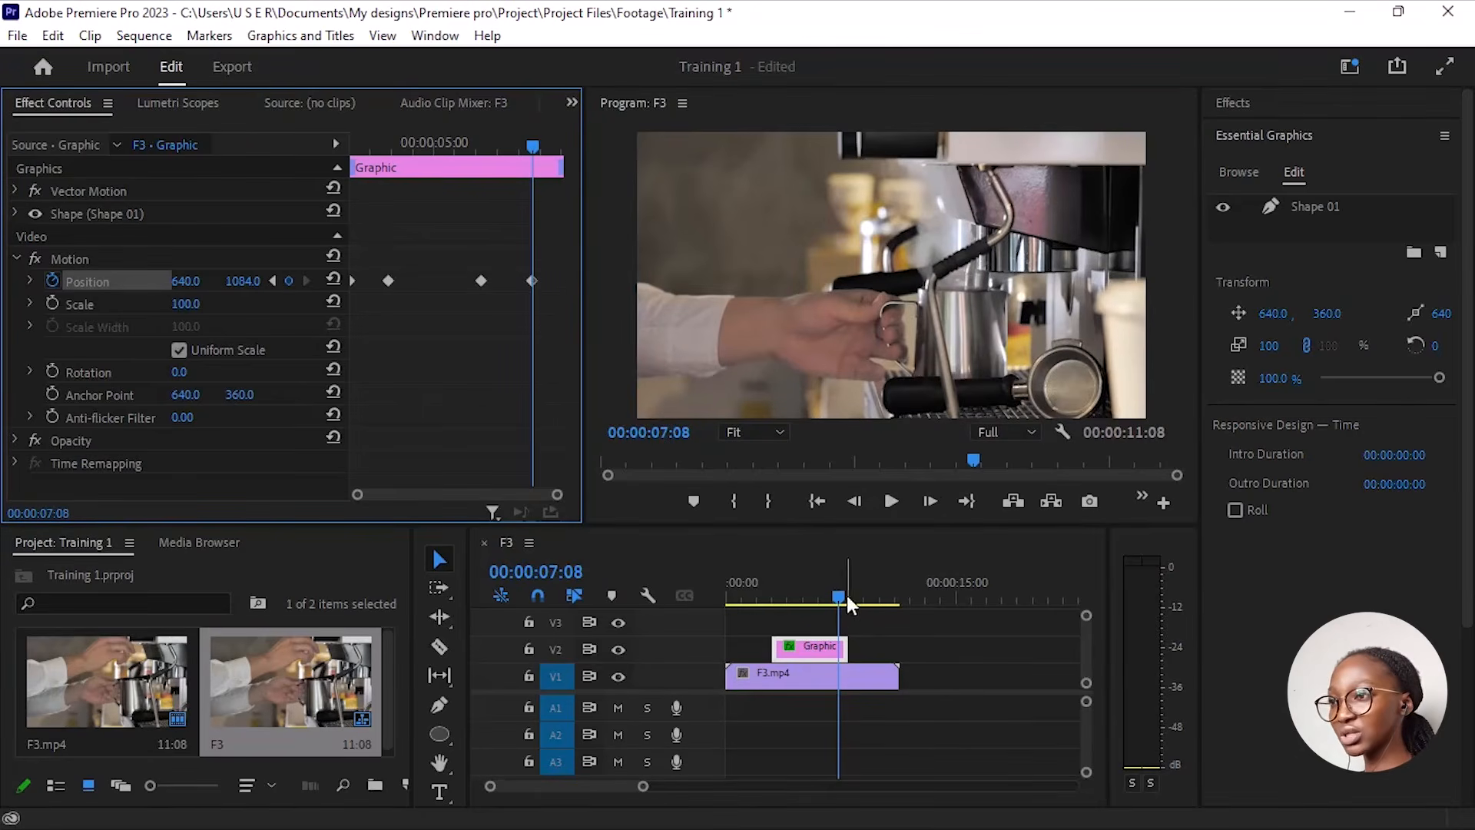
Step: Play the sequence from before the Graphic clip to review the circle's rise and exit
drag(843, 598, 762, 603)
key(space)
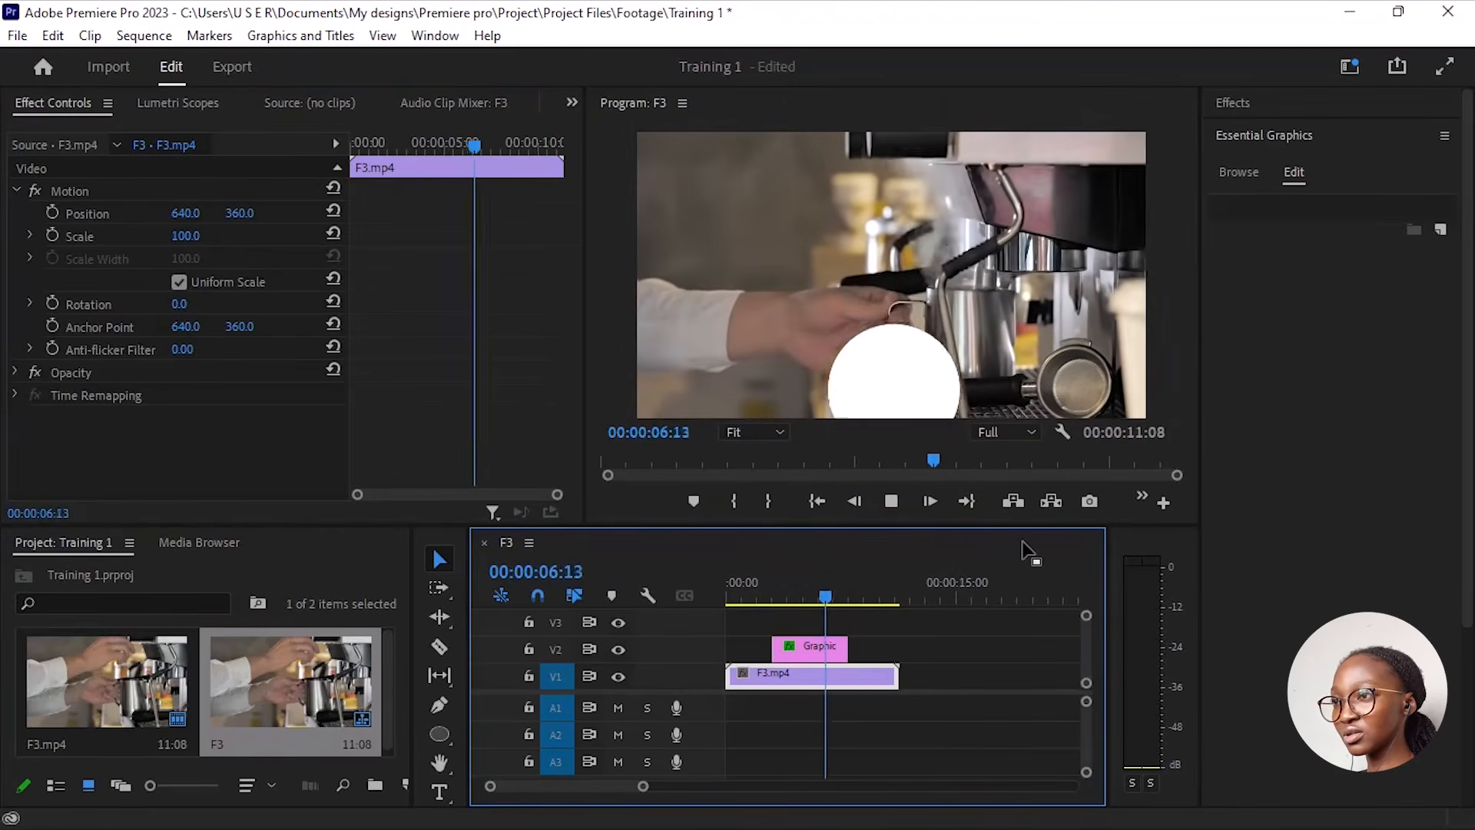
key(space)
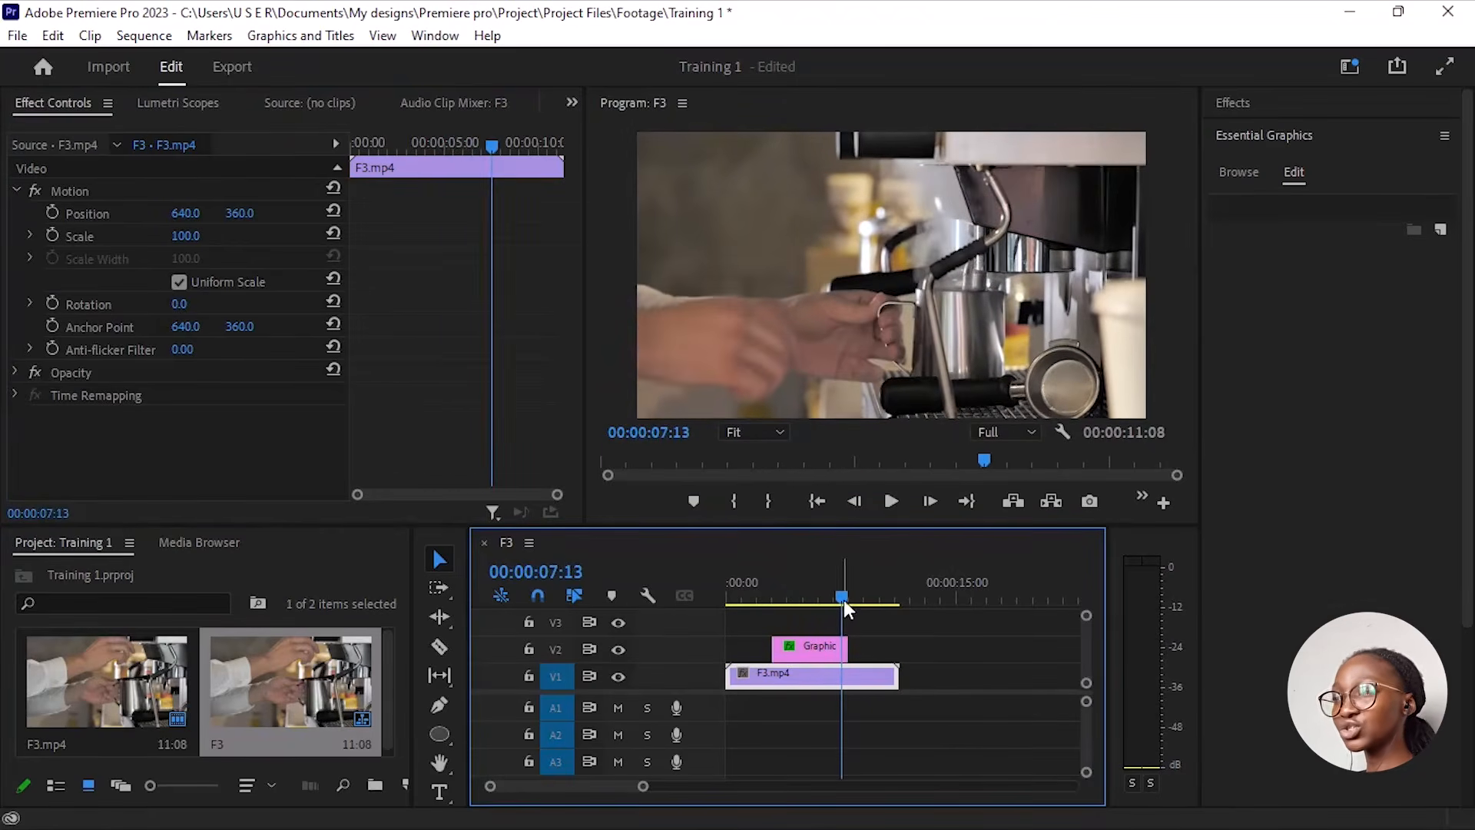
Step: Park the playhead on the Graphic clip's first Position keyframe at 00:00:03:01 and select the clip
drag(844, 600, 782, 665)
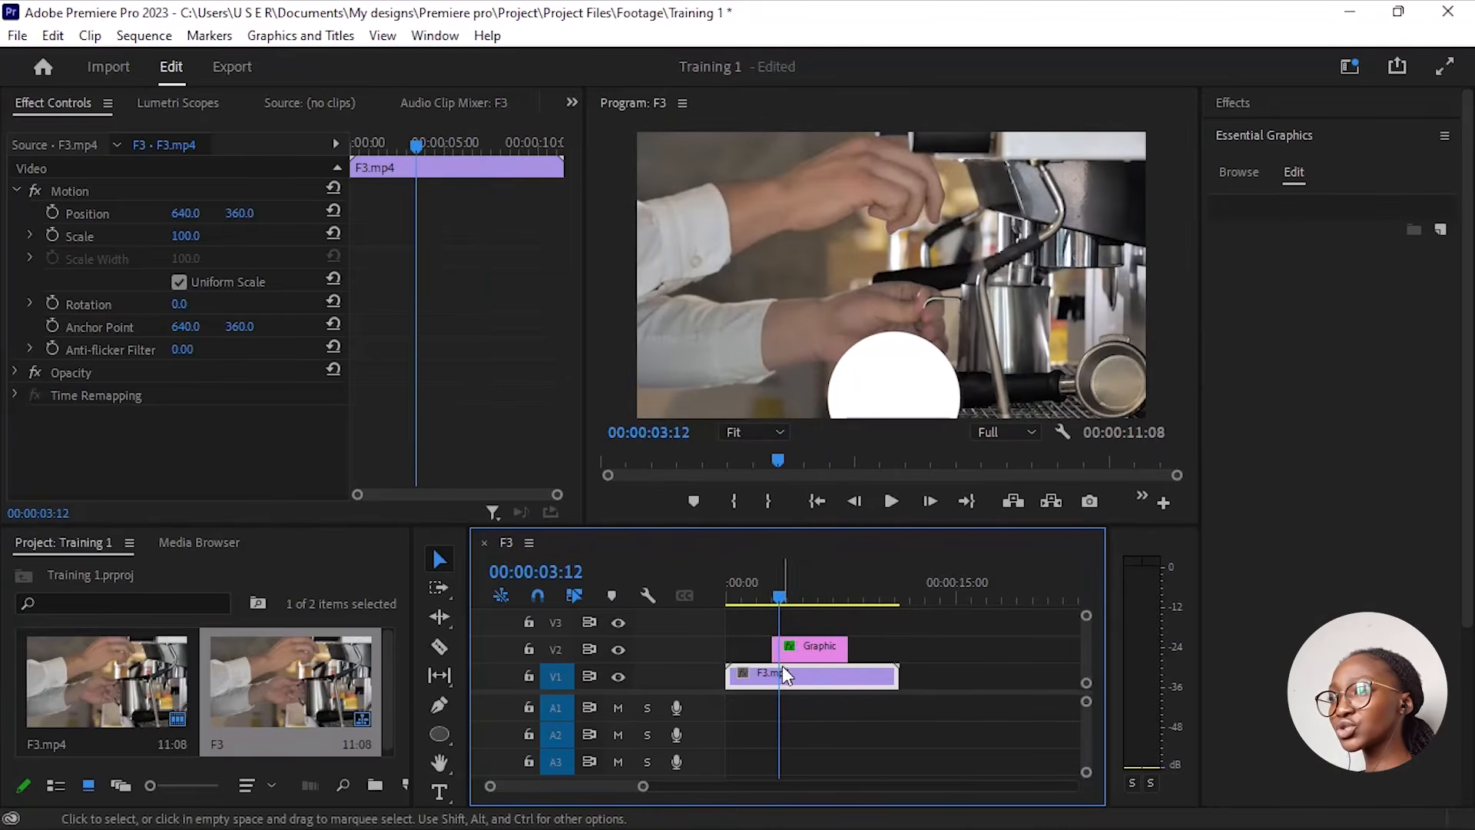
key(Left)
key(Left)
key(Left)
key(Left)
key(Left)
key(Left)
key(Left)
key(Left)
key(Left)
key(Left)
key(Left)
key(Left)
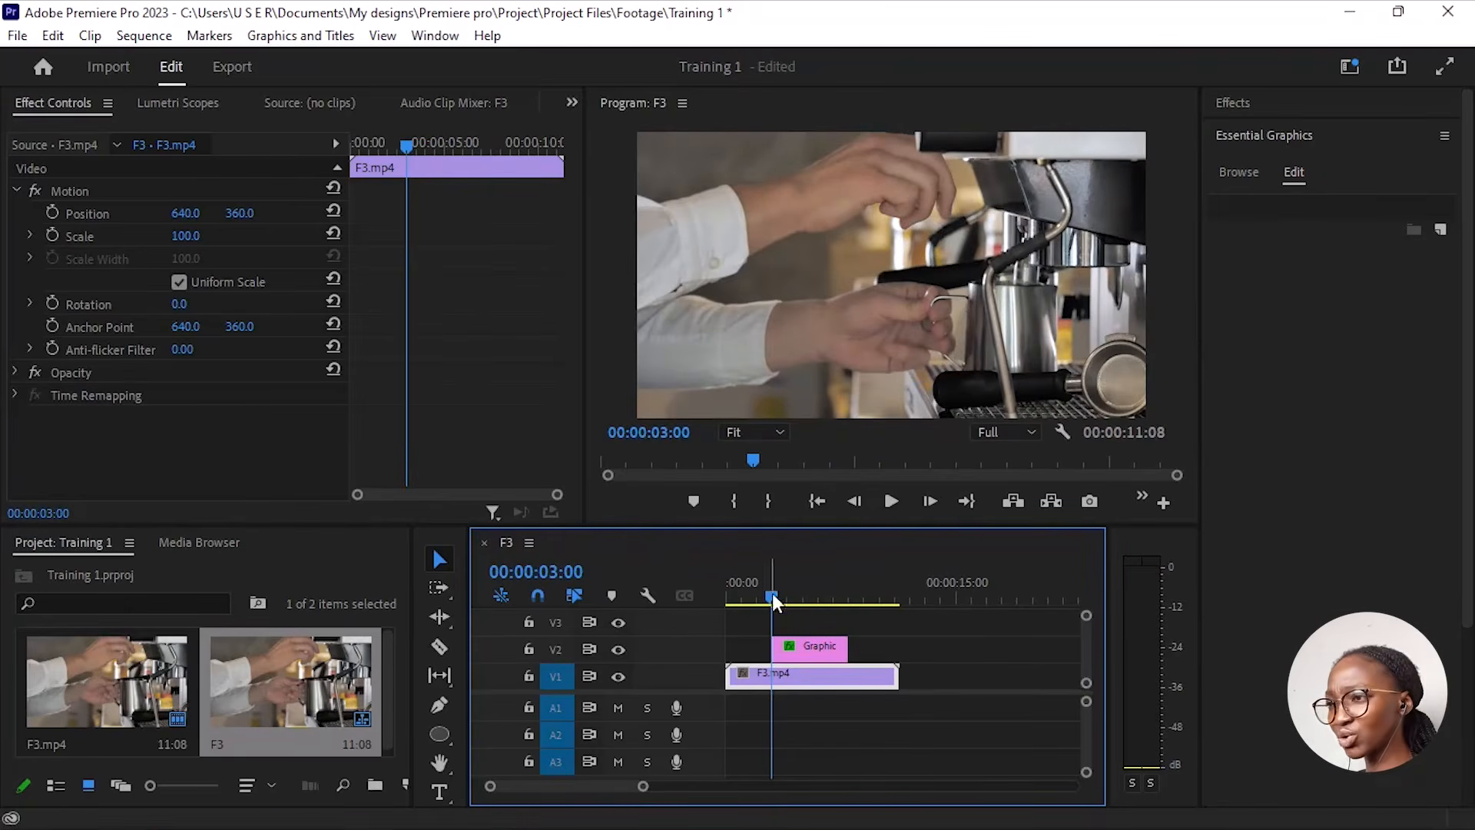
drag(772, 594, 776, 638)
click(817, 648)
key(Left)
key(Left)
key(Left)
key(Left)
key(Left)
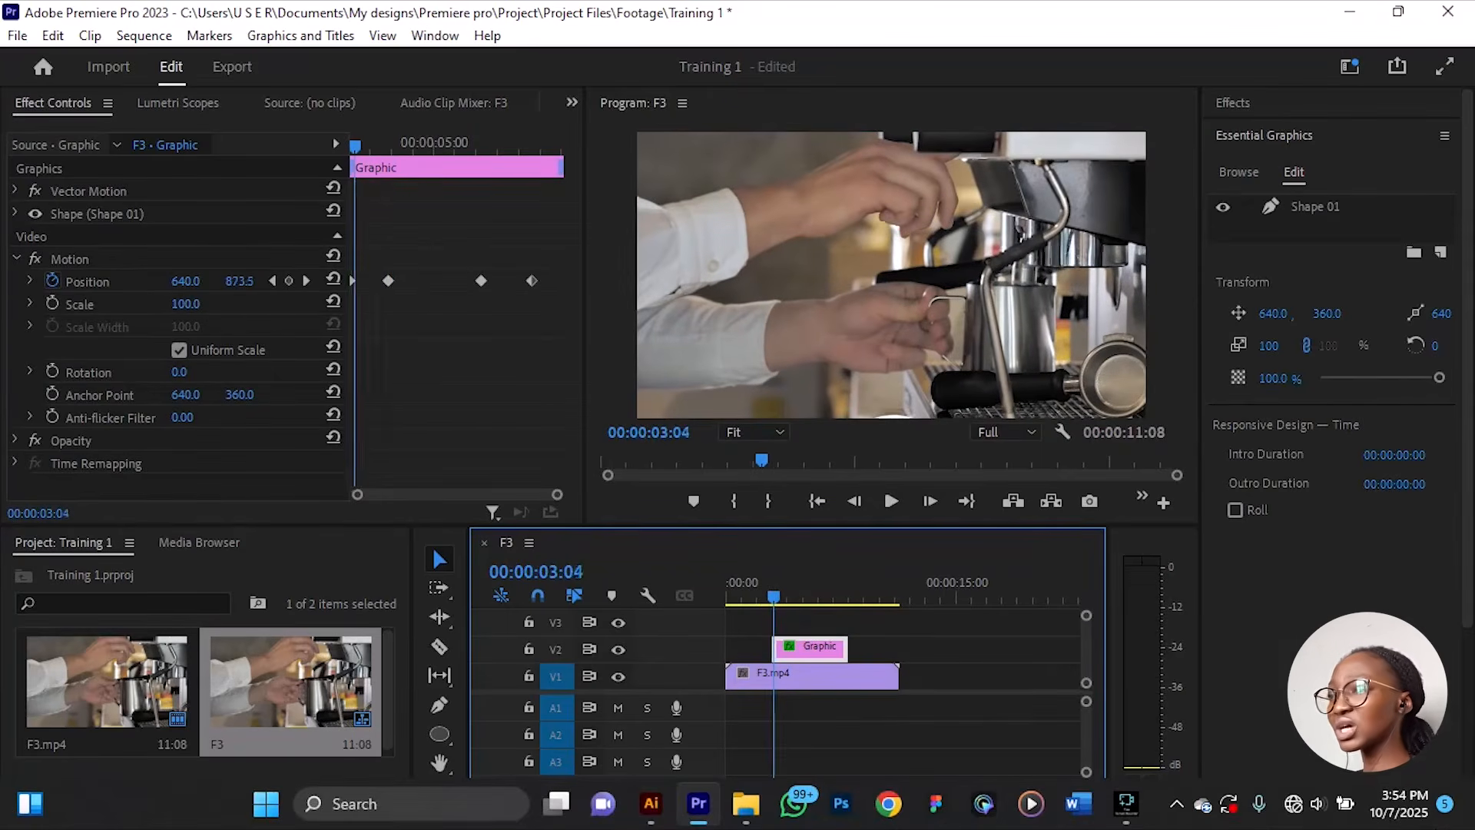
key(Left)
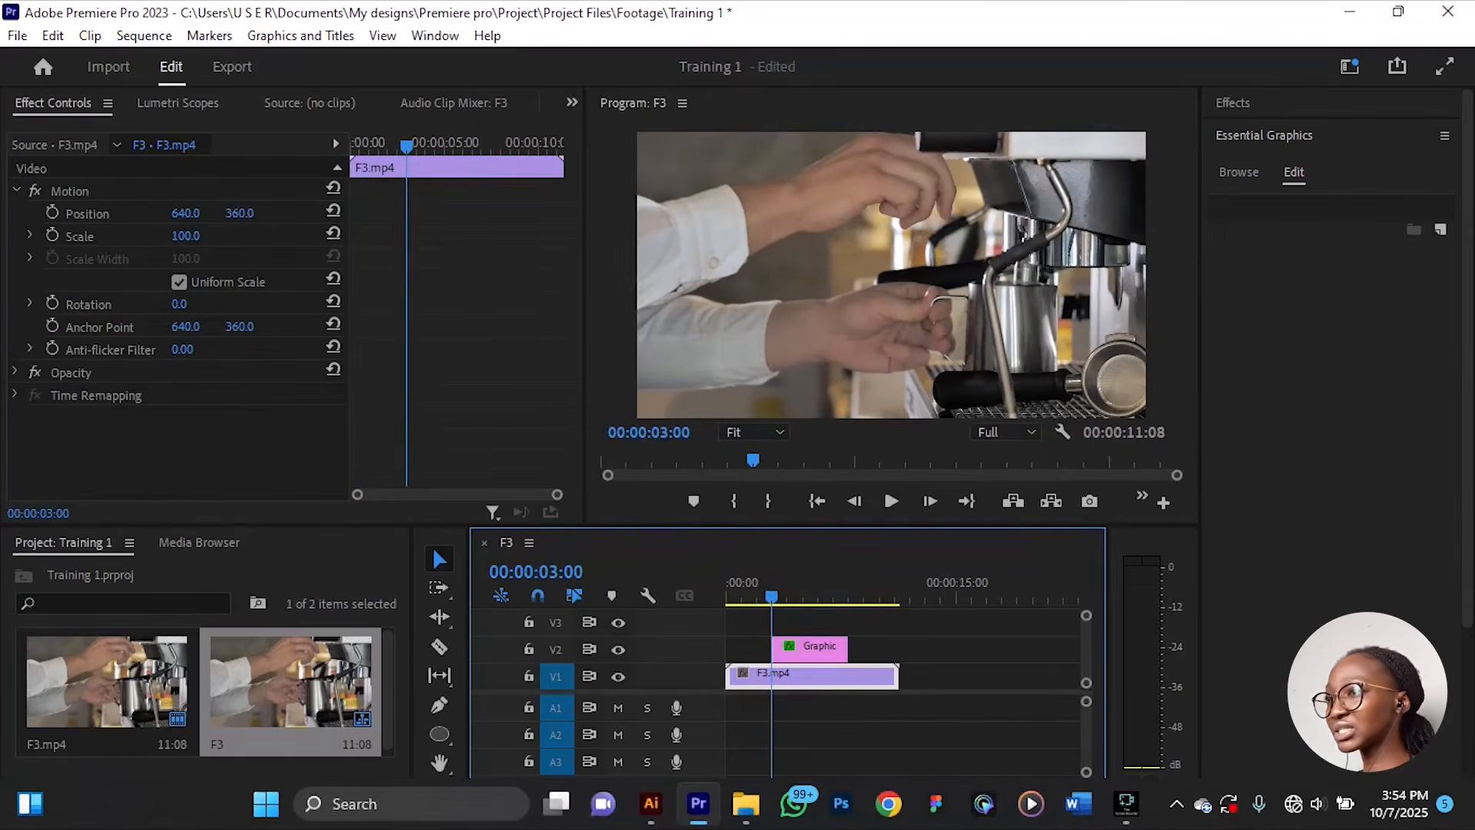
key(Right)
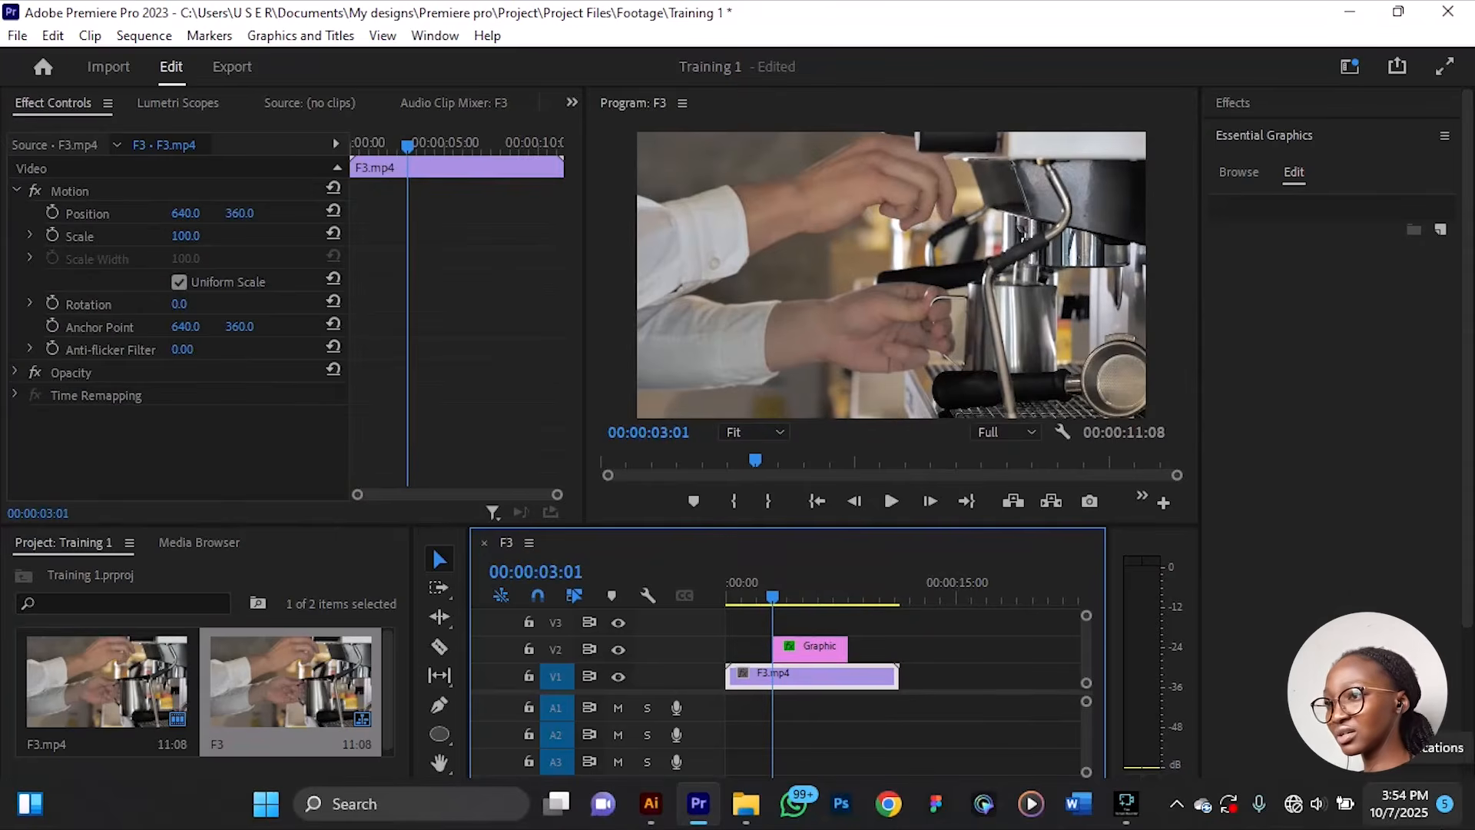
click(819, 644)
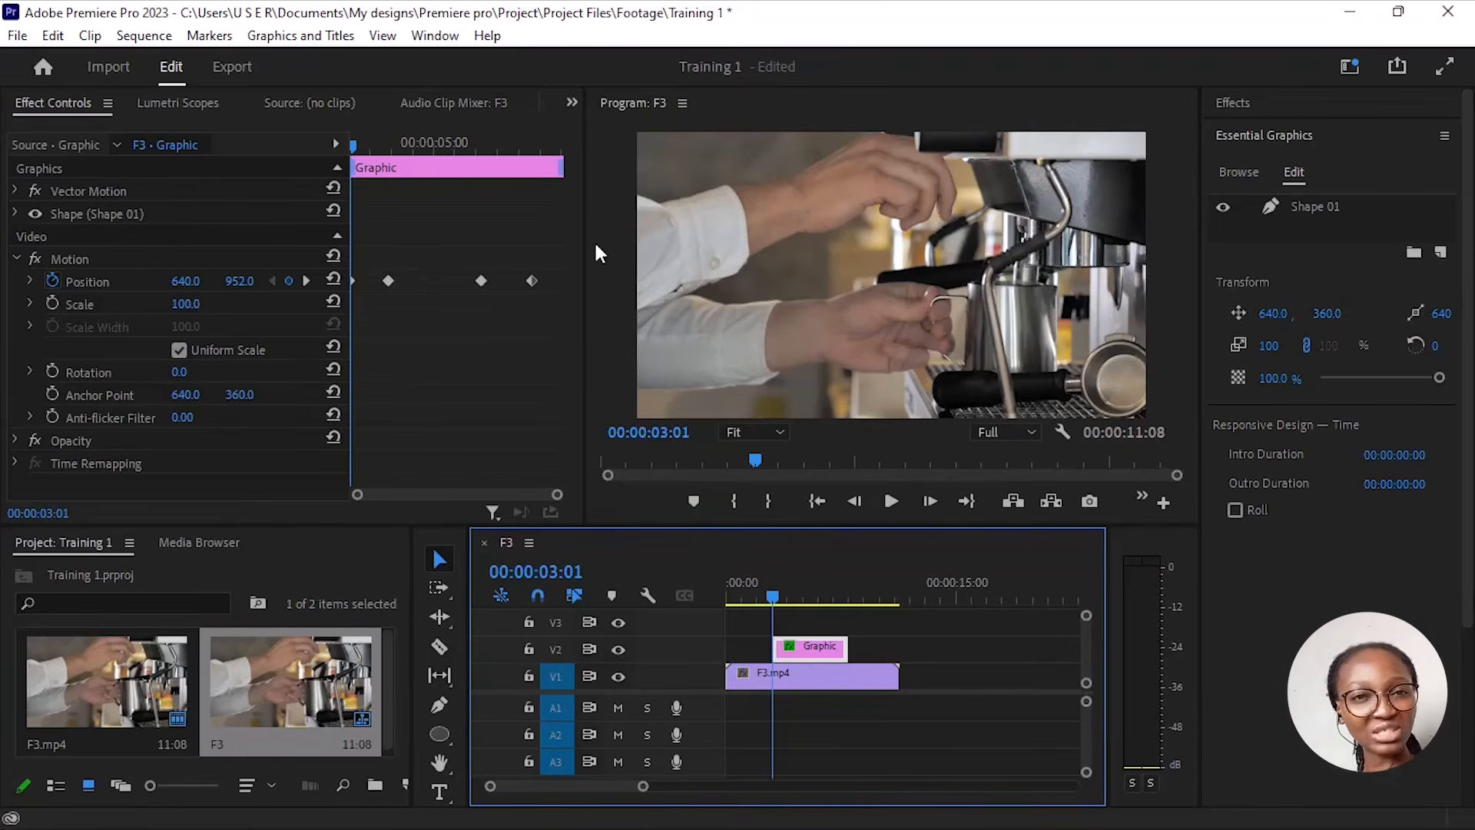
Step: Apply Ease In temporal interpolation to the first two Position keyframes of the Graphic clip
click(389, 281)
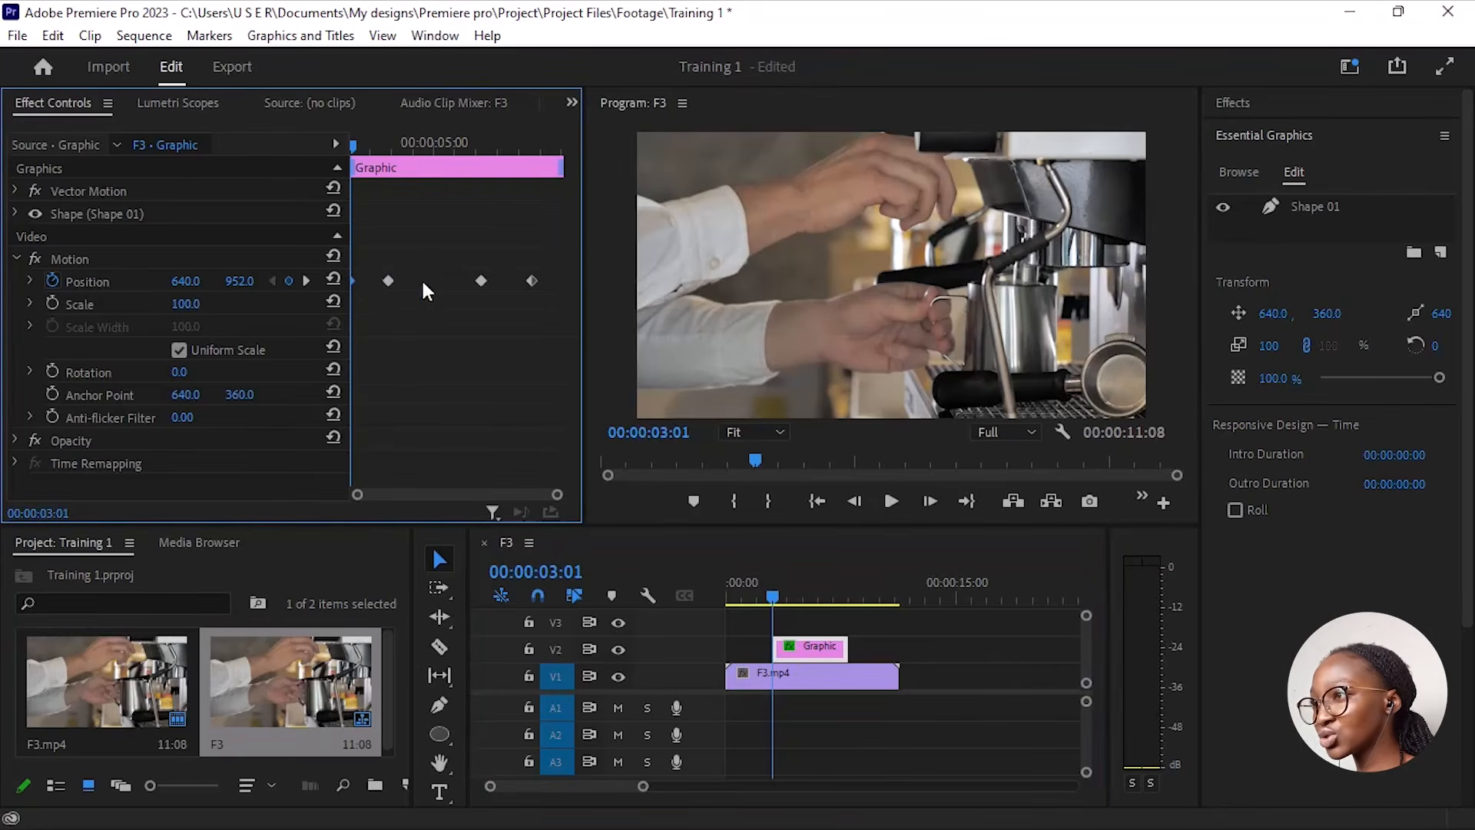
drag(434, 246, 338, 330)
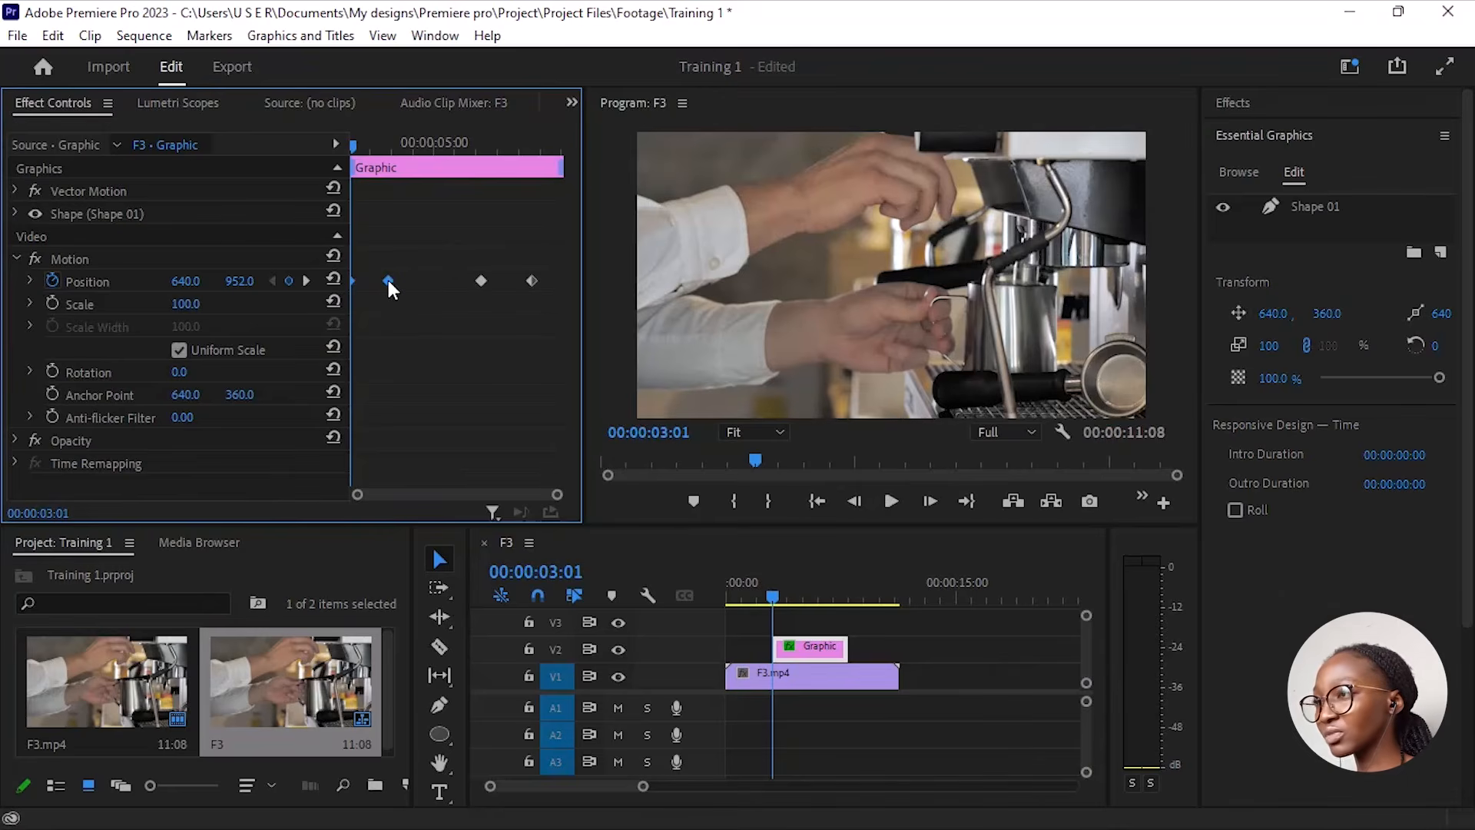
right_click(388, 280)
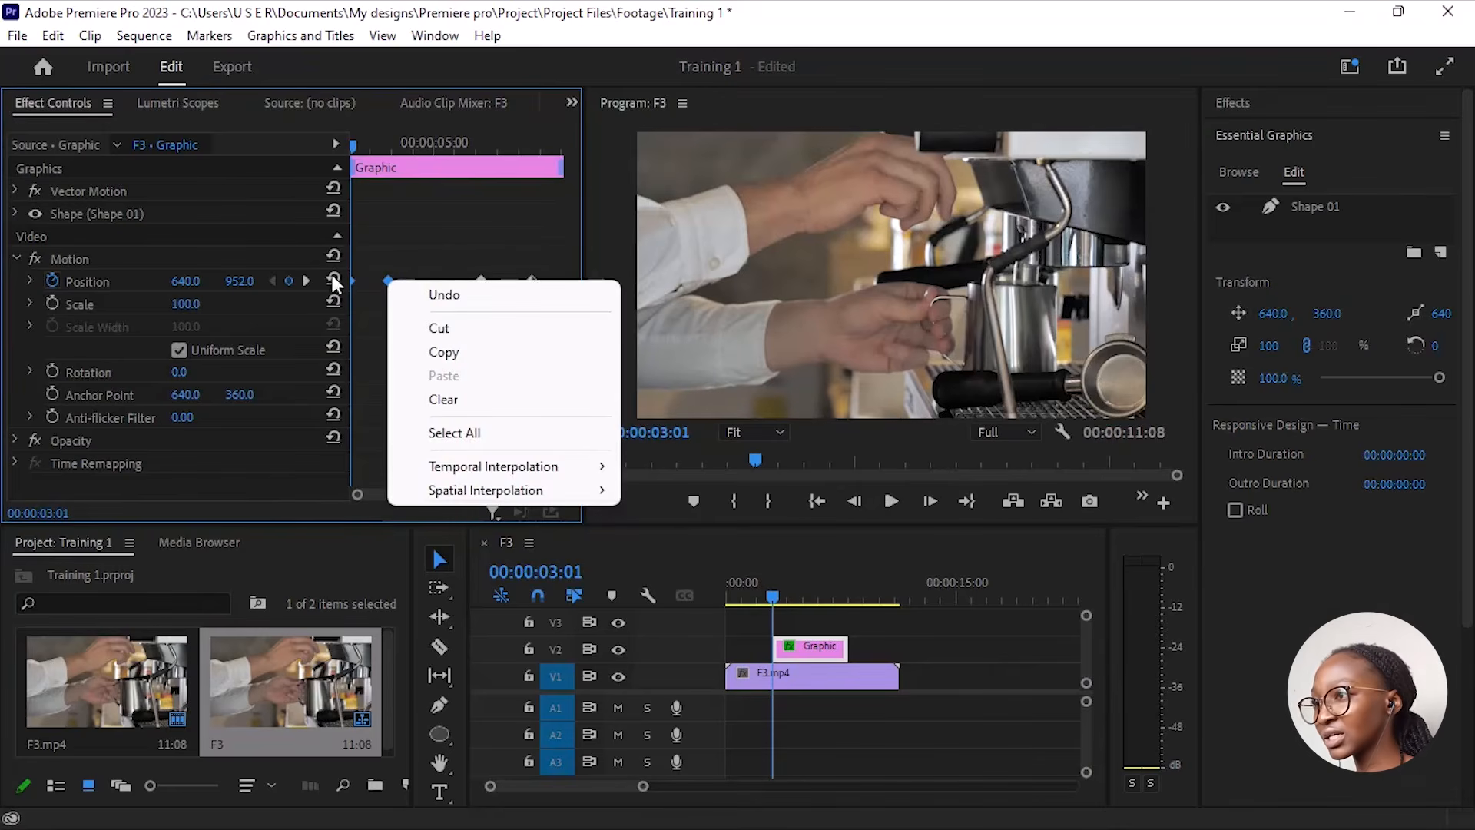
mouse_move(476, 474)
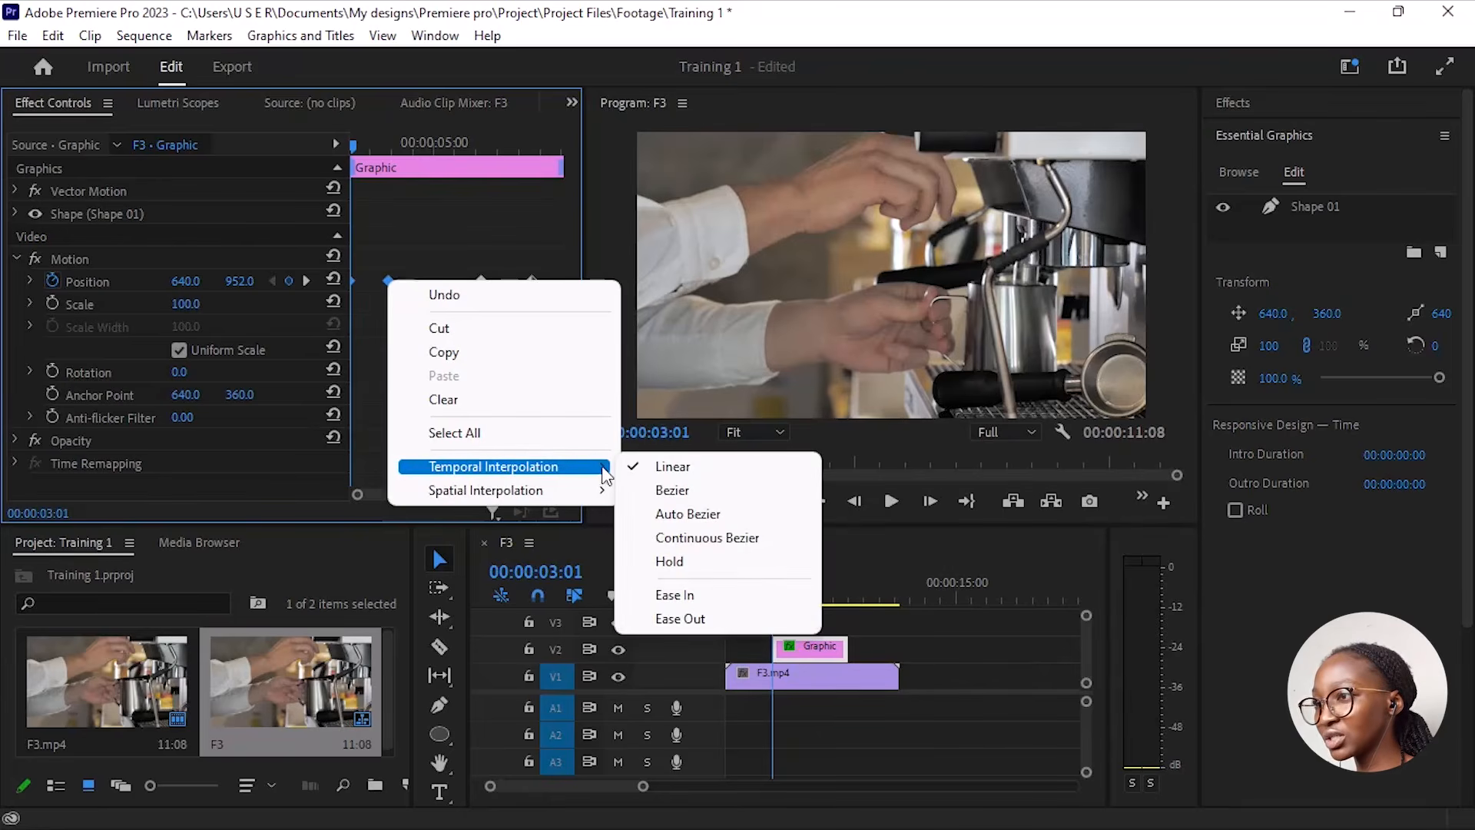
click(702, 593)
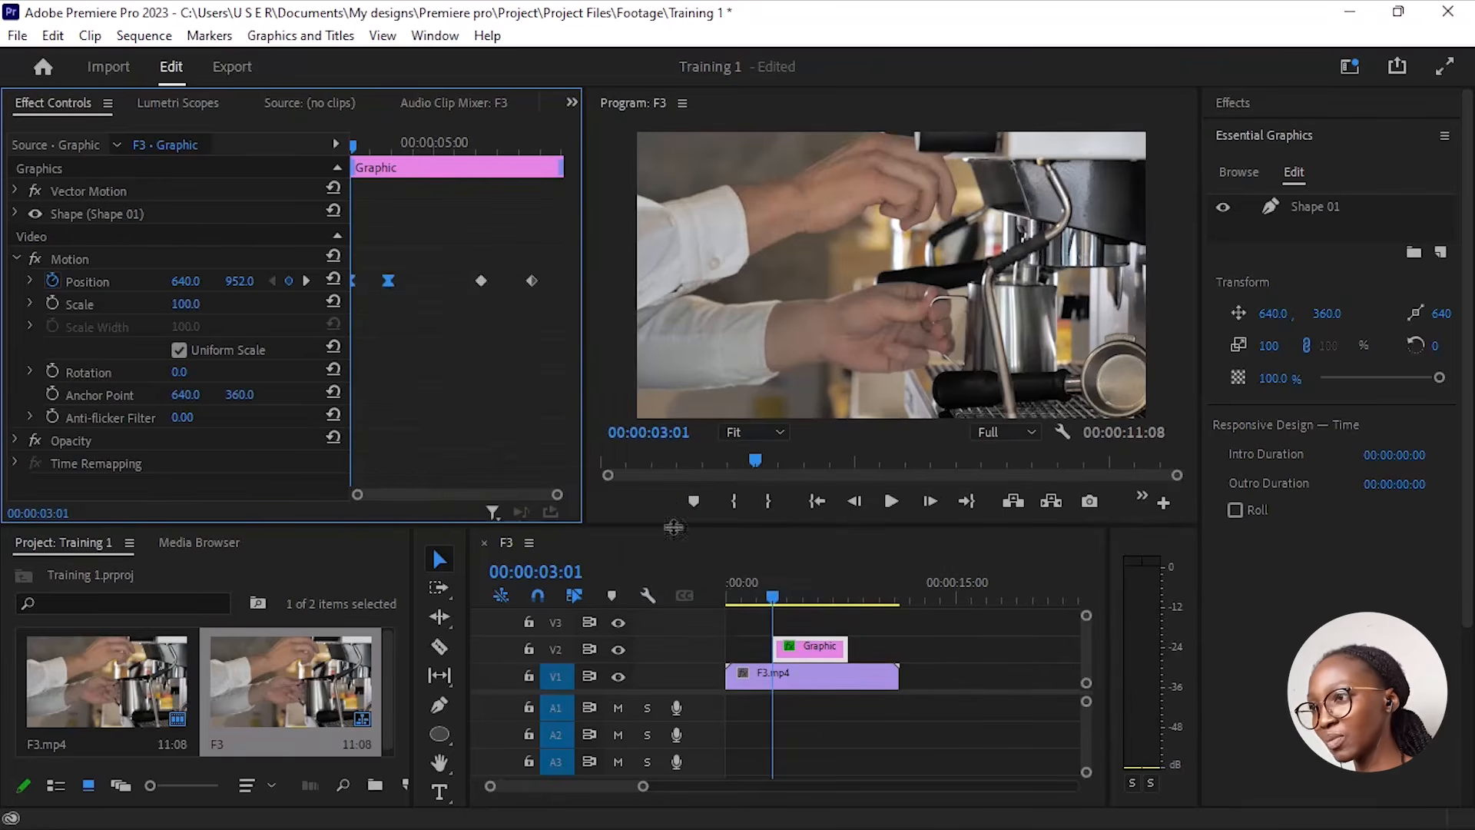
Step: Apply Ease Out temporal interpolation to the first two Position keyframes of the Graphic clip
right_click(386, 270)
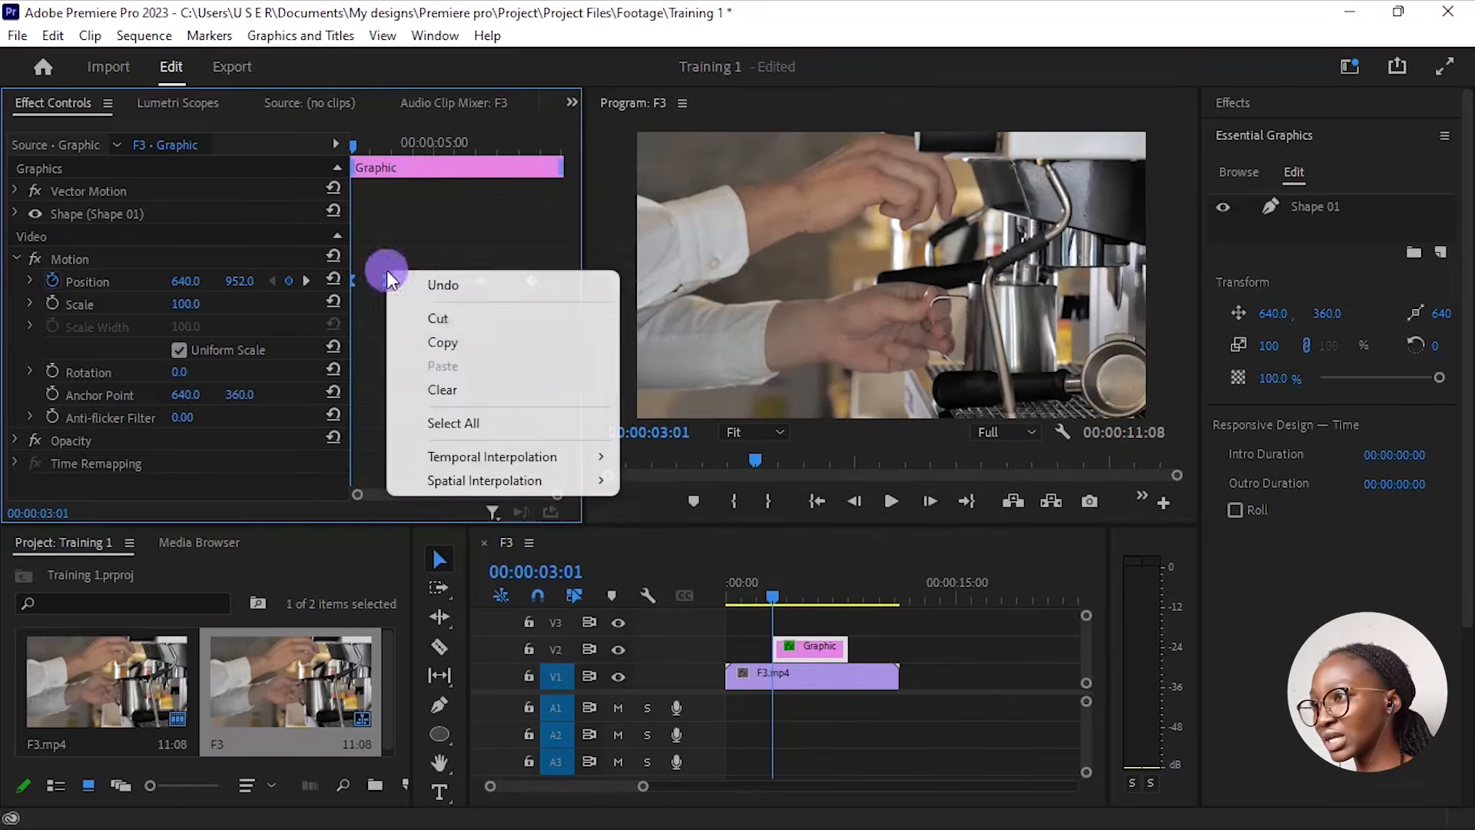
mouse_move(455, 467)
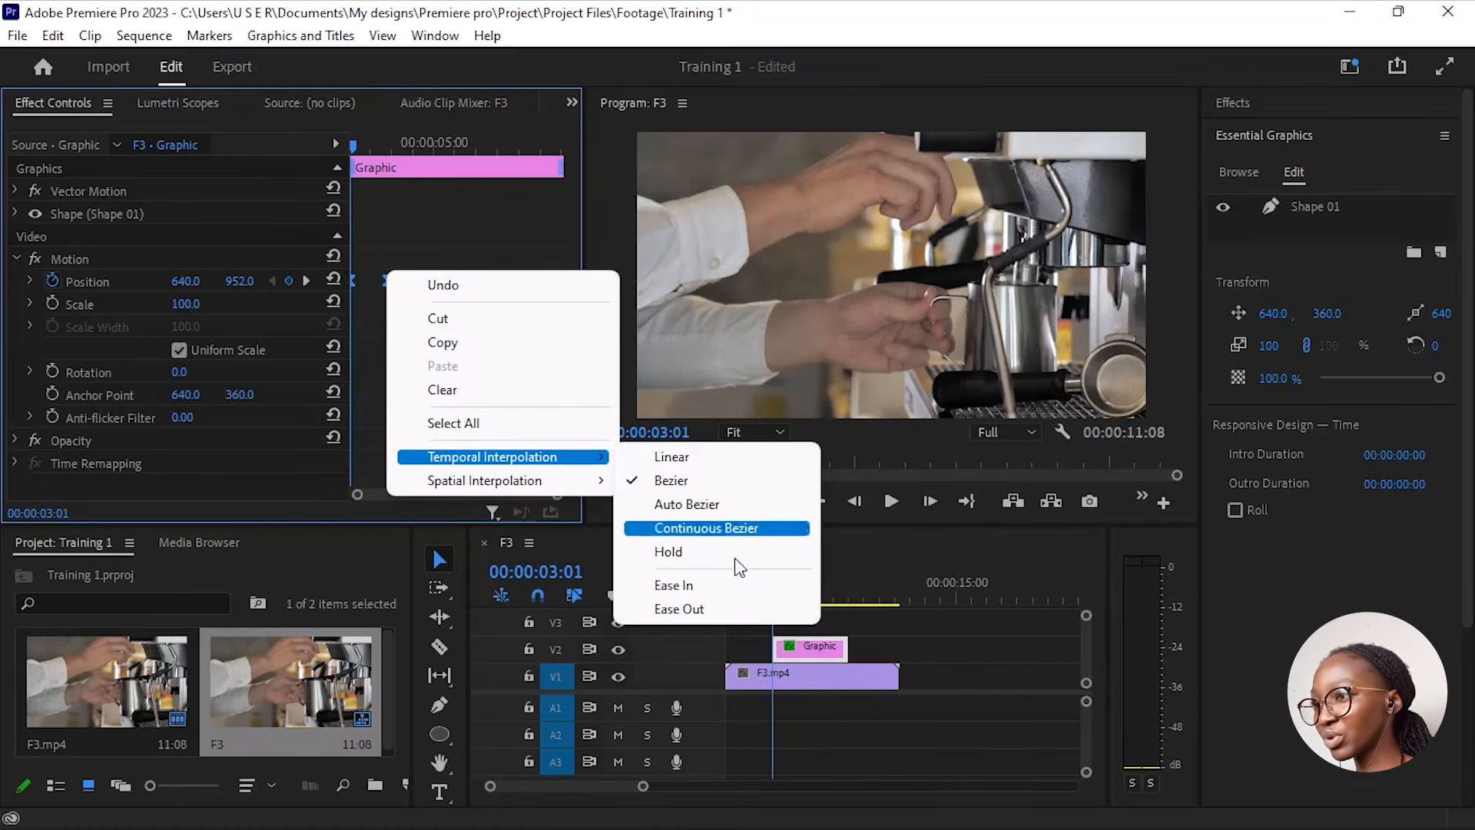
click(754, 610)
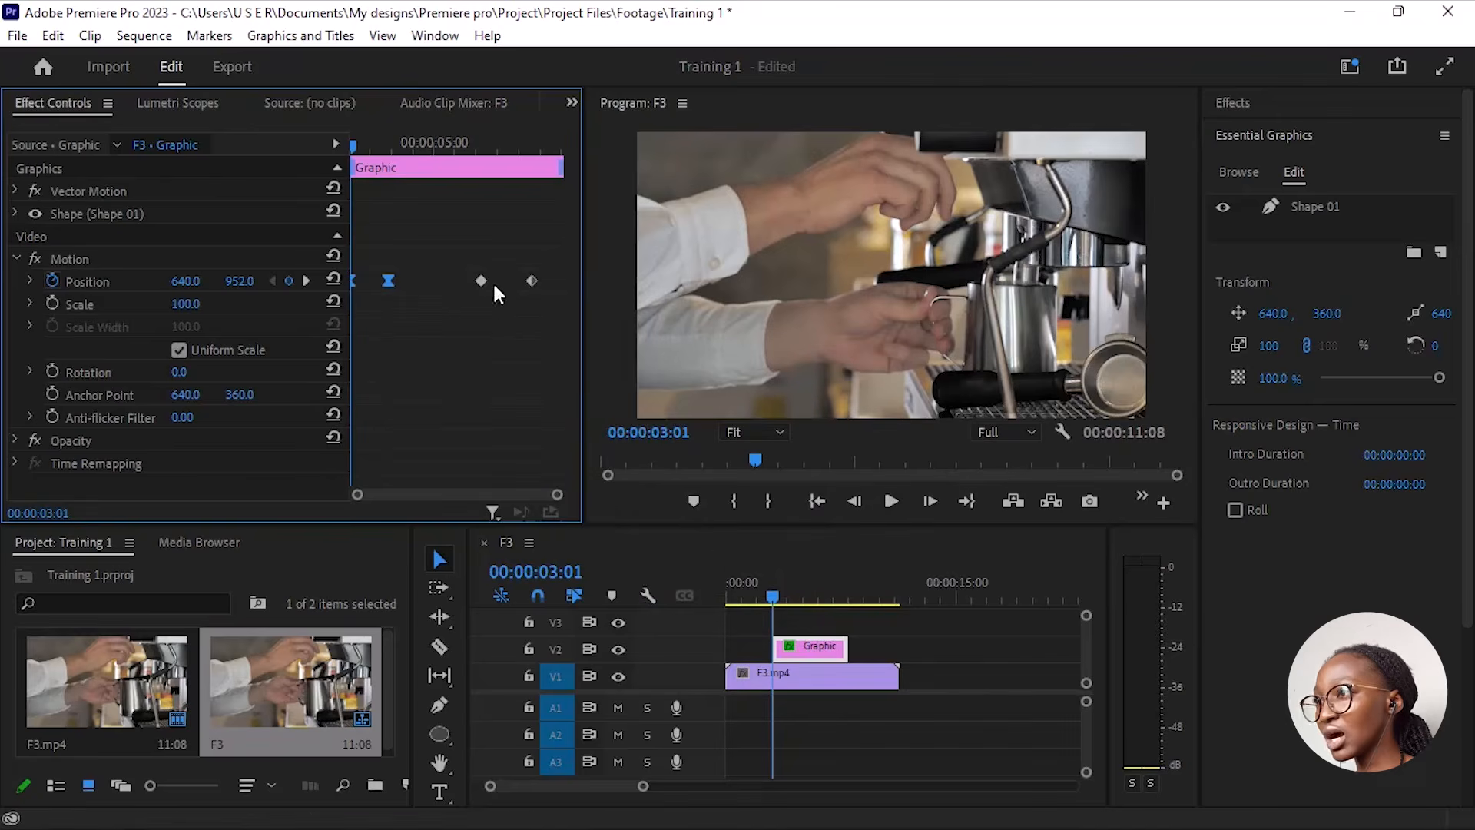
Step: Apply both Ease In and Ease Out temporal interpolation to the last two Position keyframes of the Graphic clip
drag(467, 253, 565, 307)
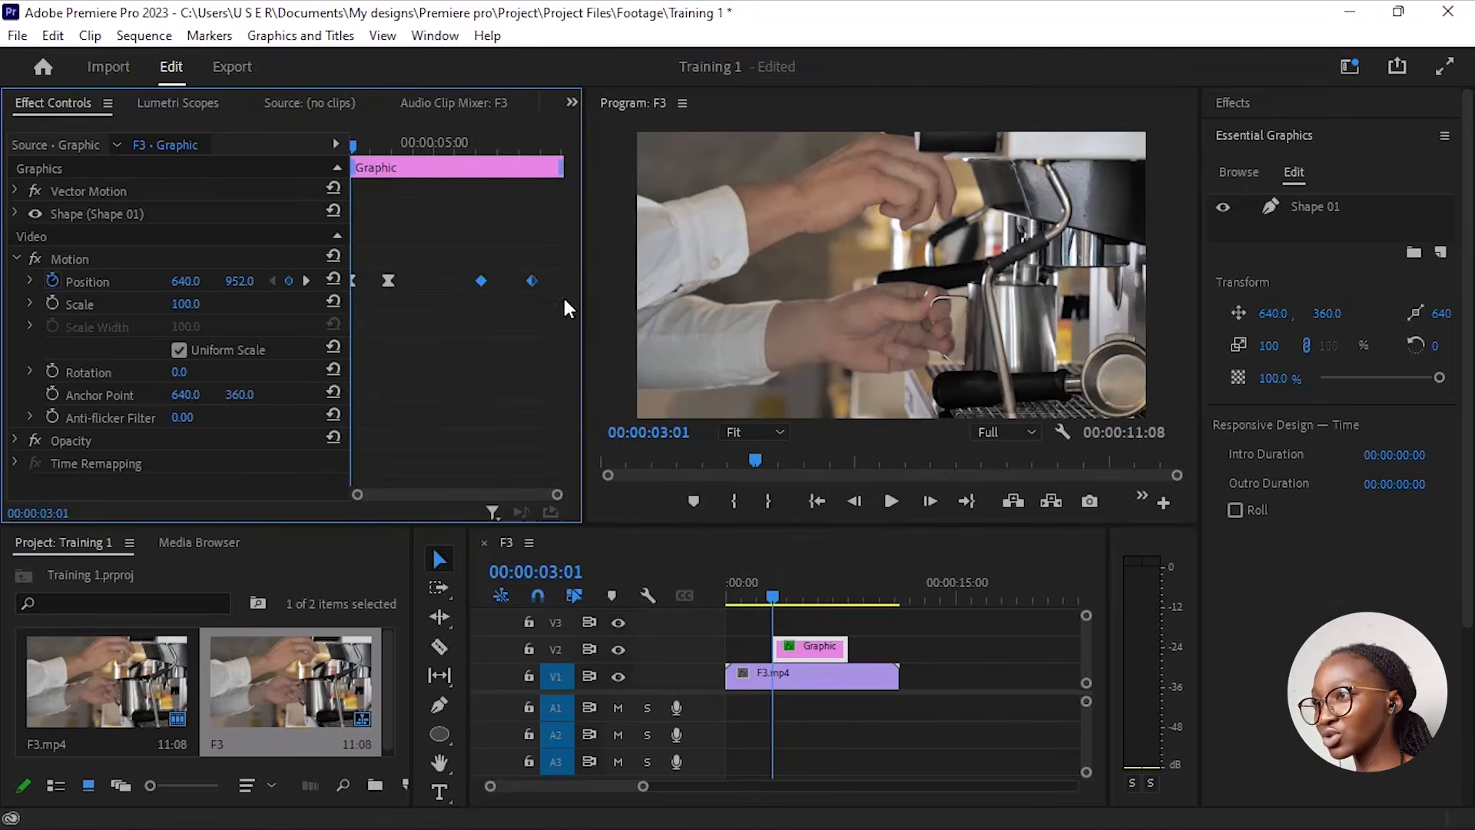
right_click(528, 278)
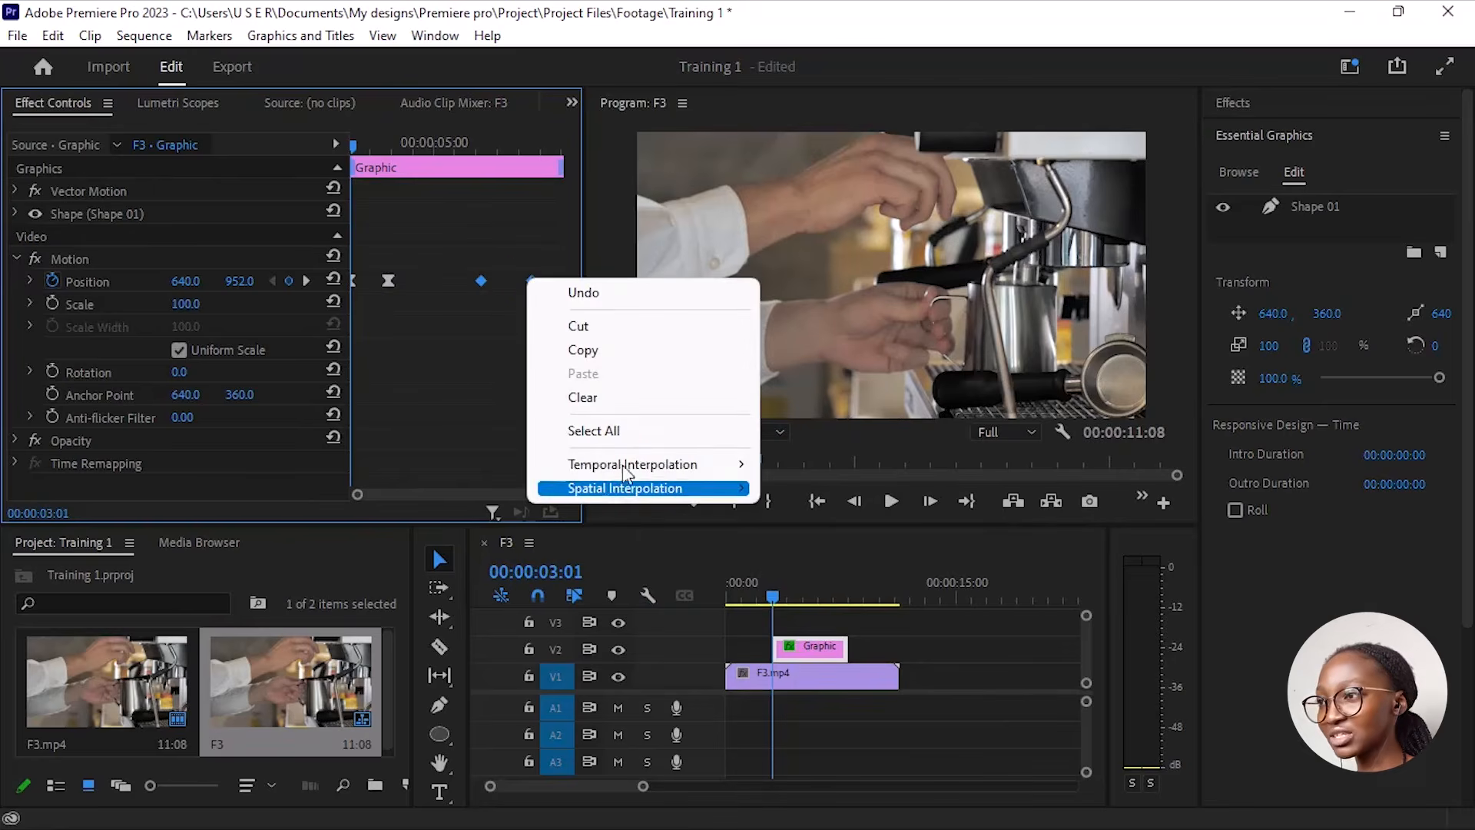
mouse_move(624, 466)
click(825, 596)
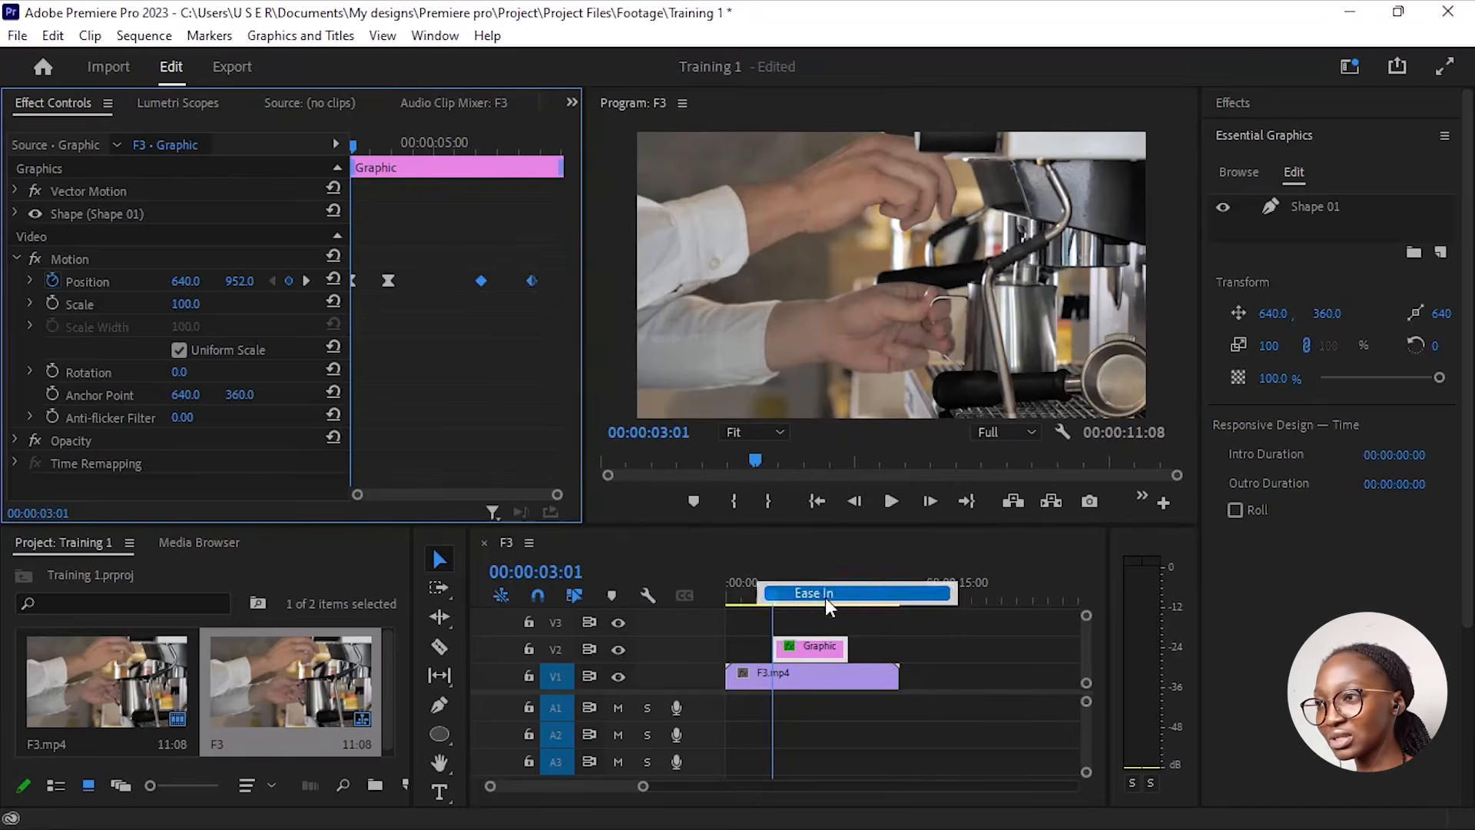
right_click(530, 273)
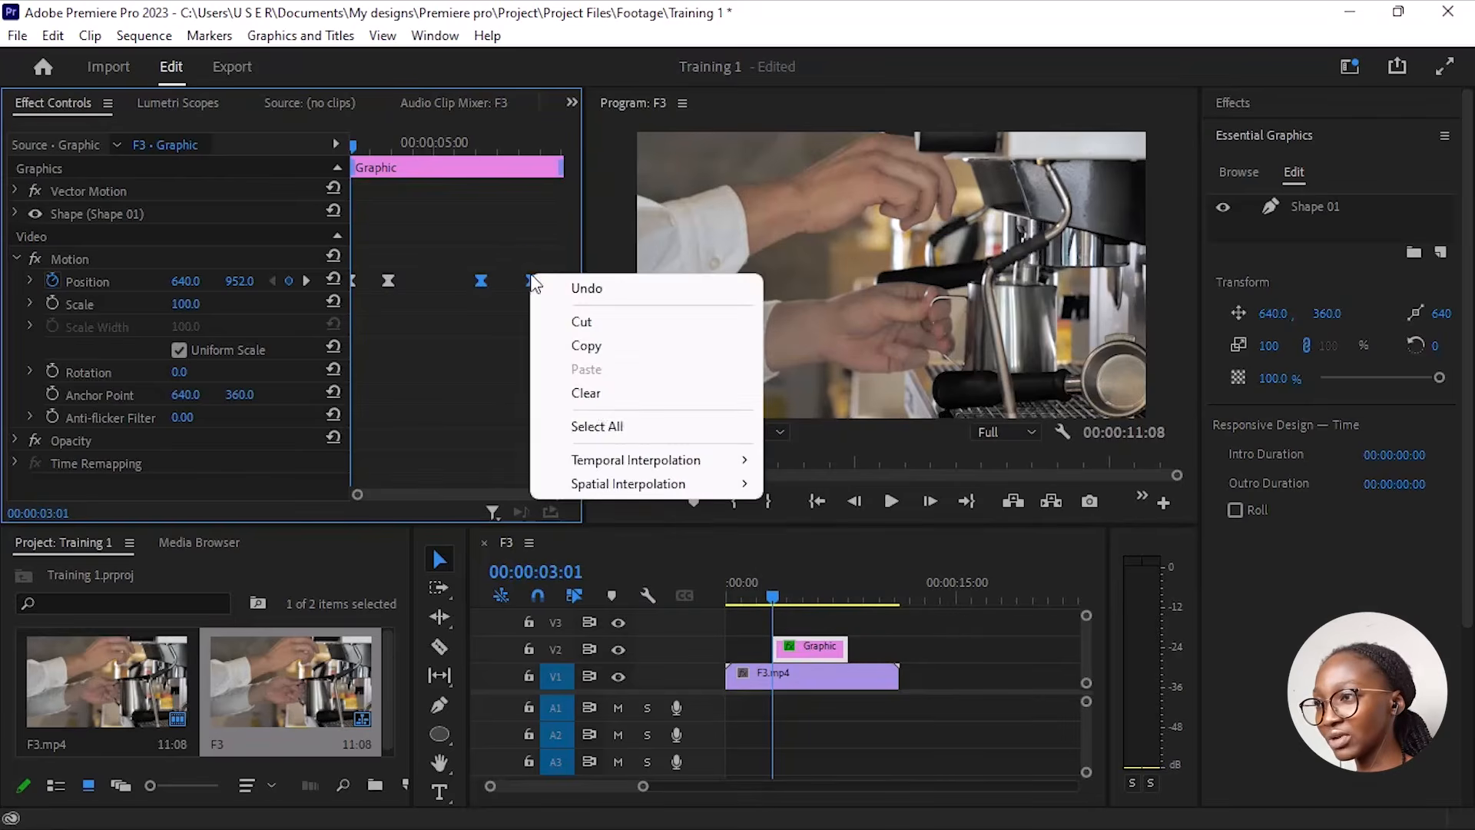
mouse_move(676, 466)
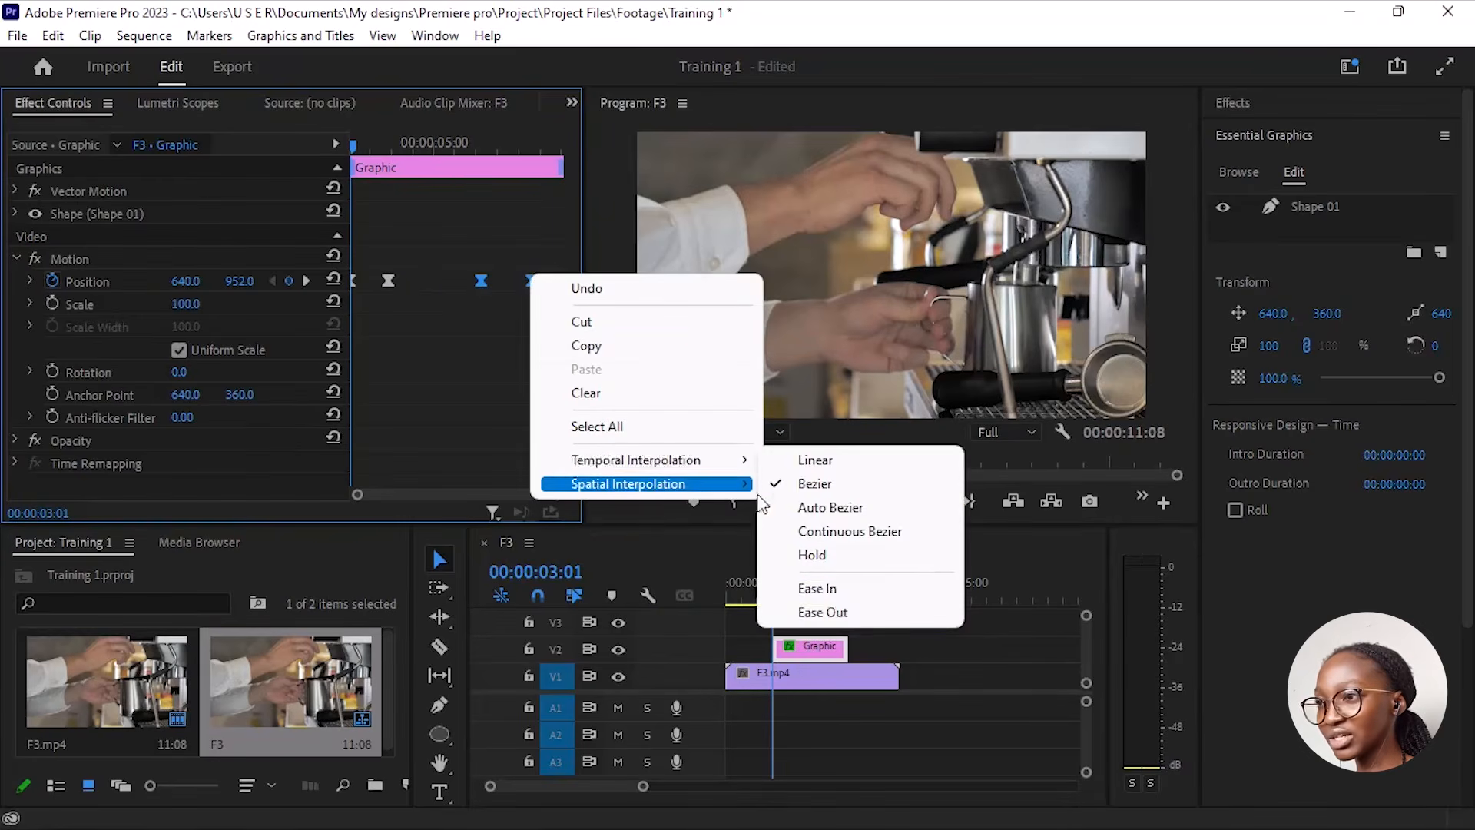
click(820, 611)
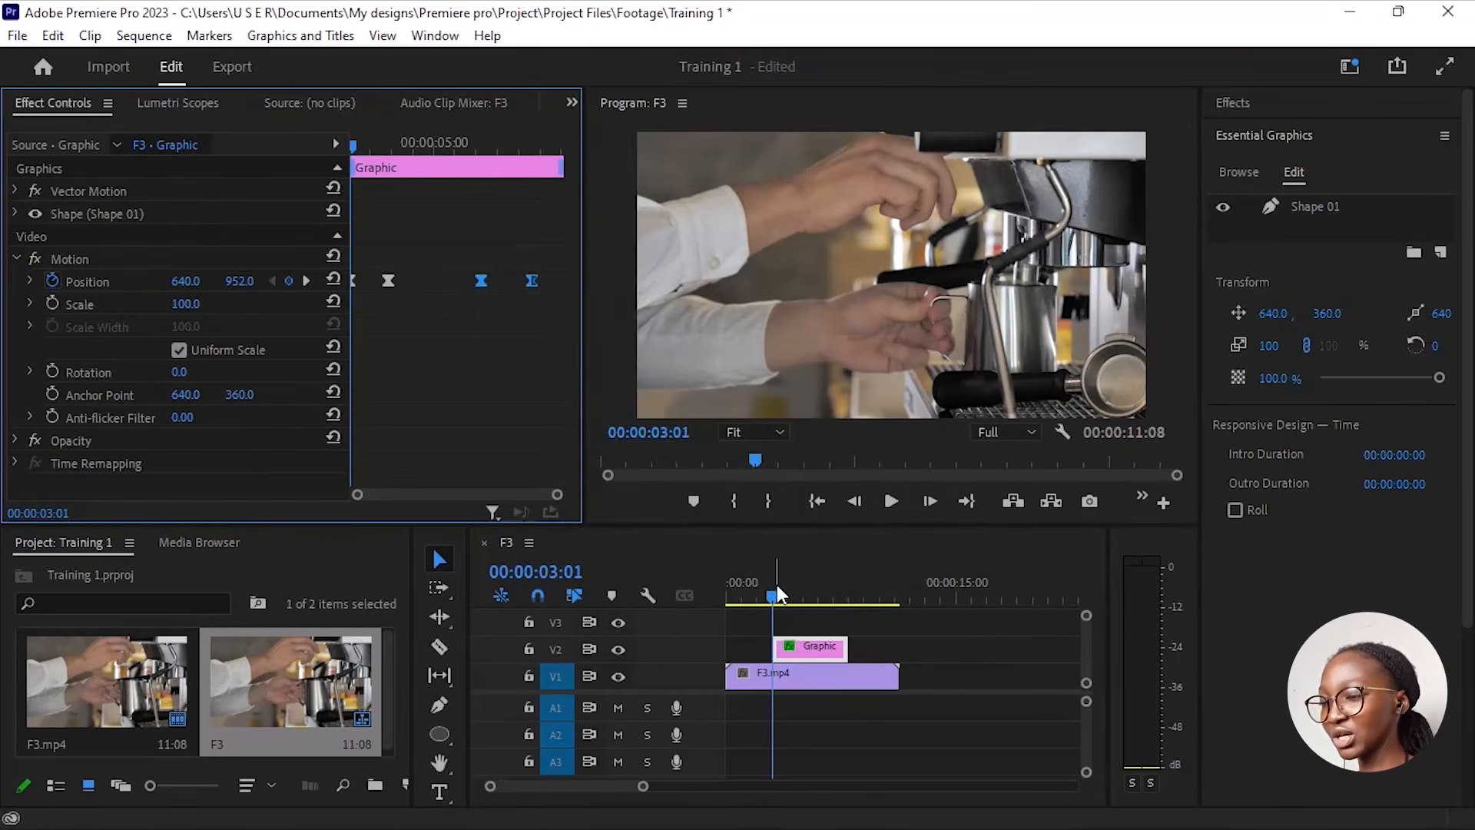
Step: Play the sequence from the start of the Graphic clip, twice, to review the circle's eased entrance and exit
key(space)
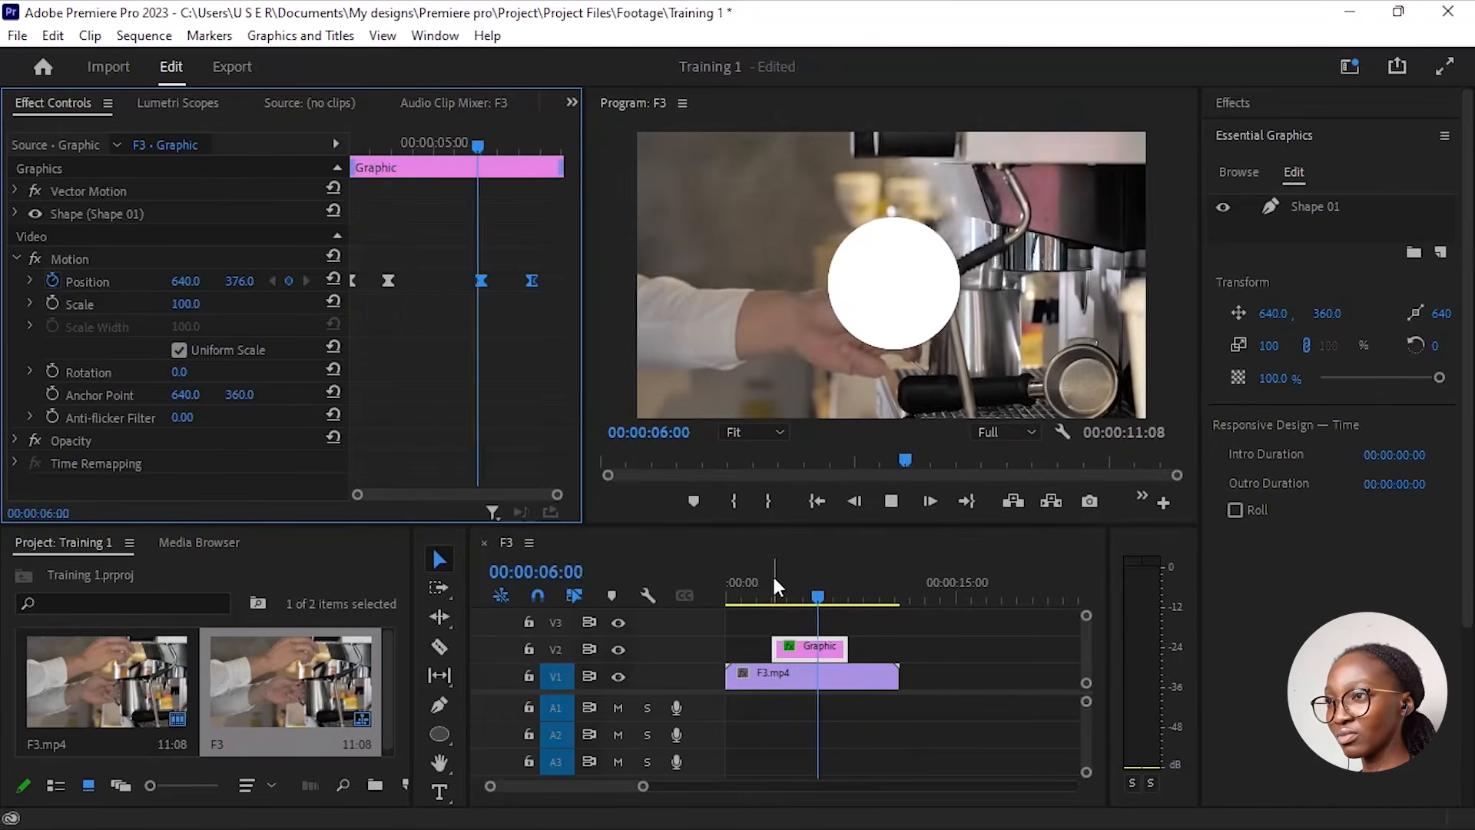
key(space)
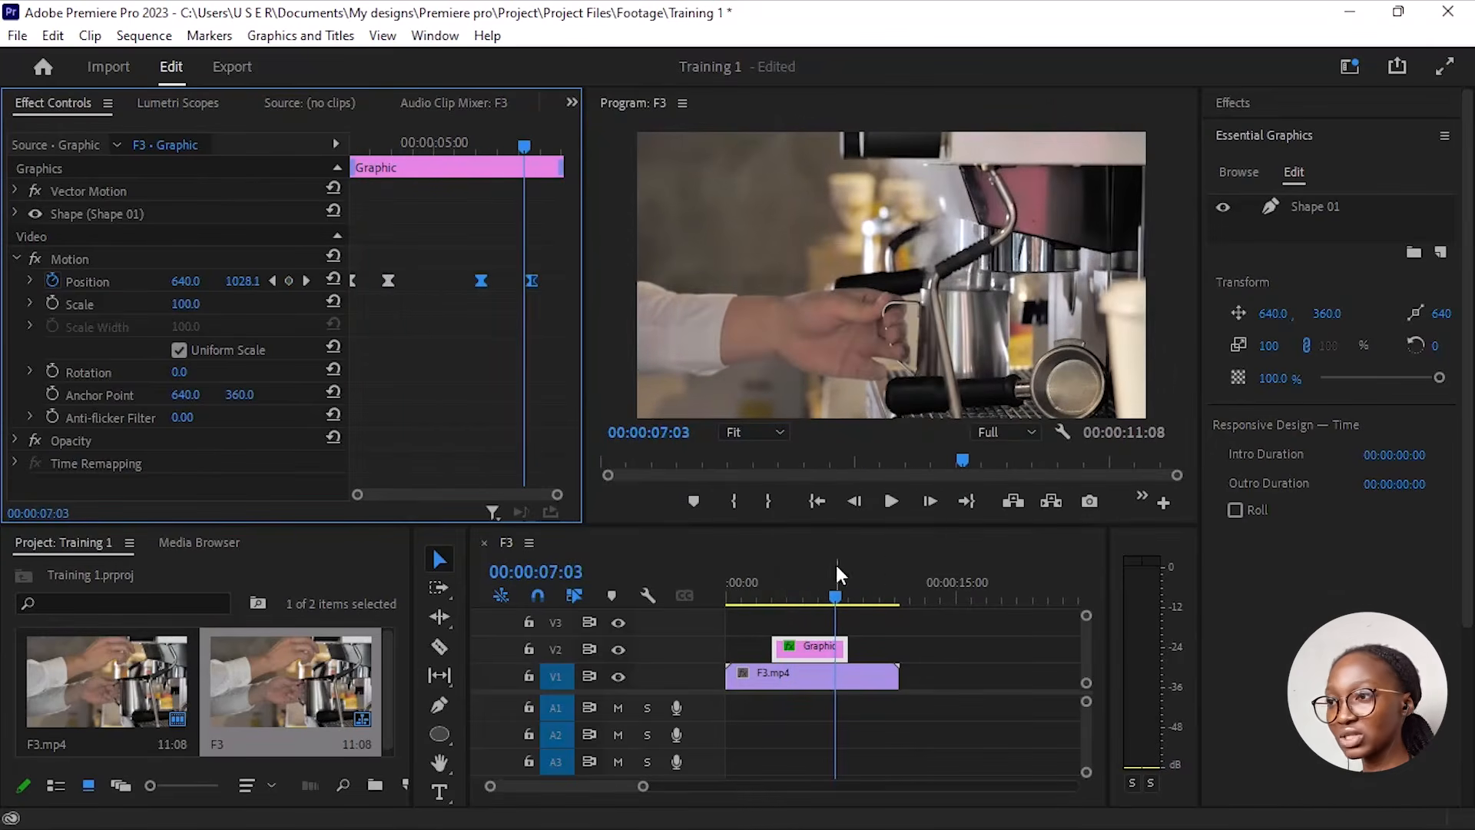
drag(833, 591, 773, 667)
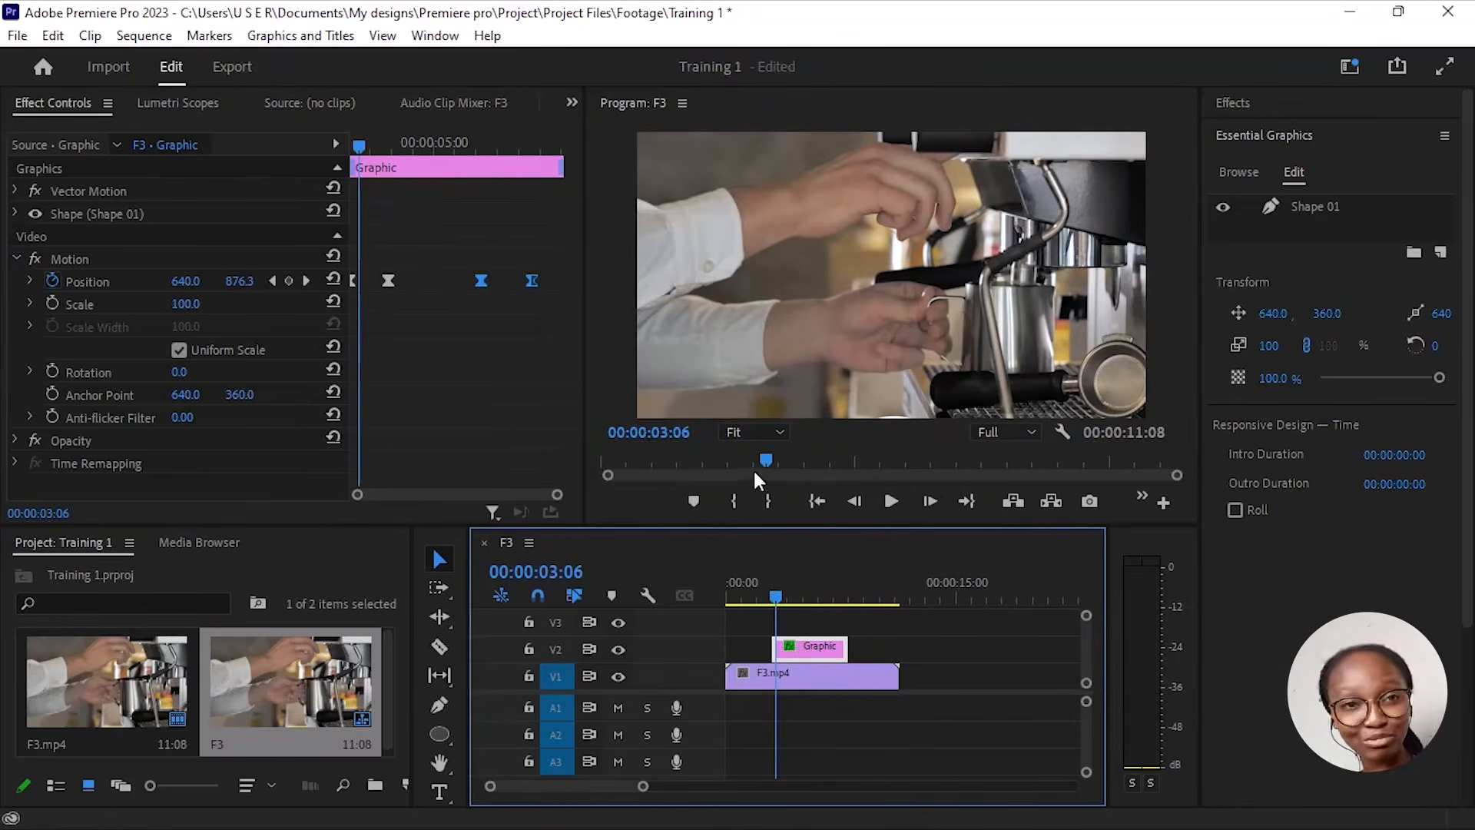
click(776, 598)
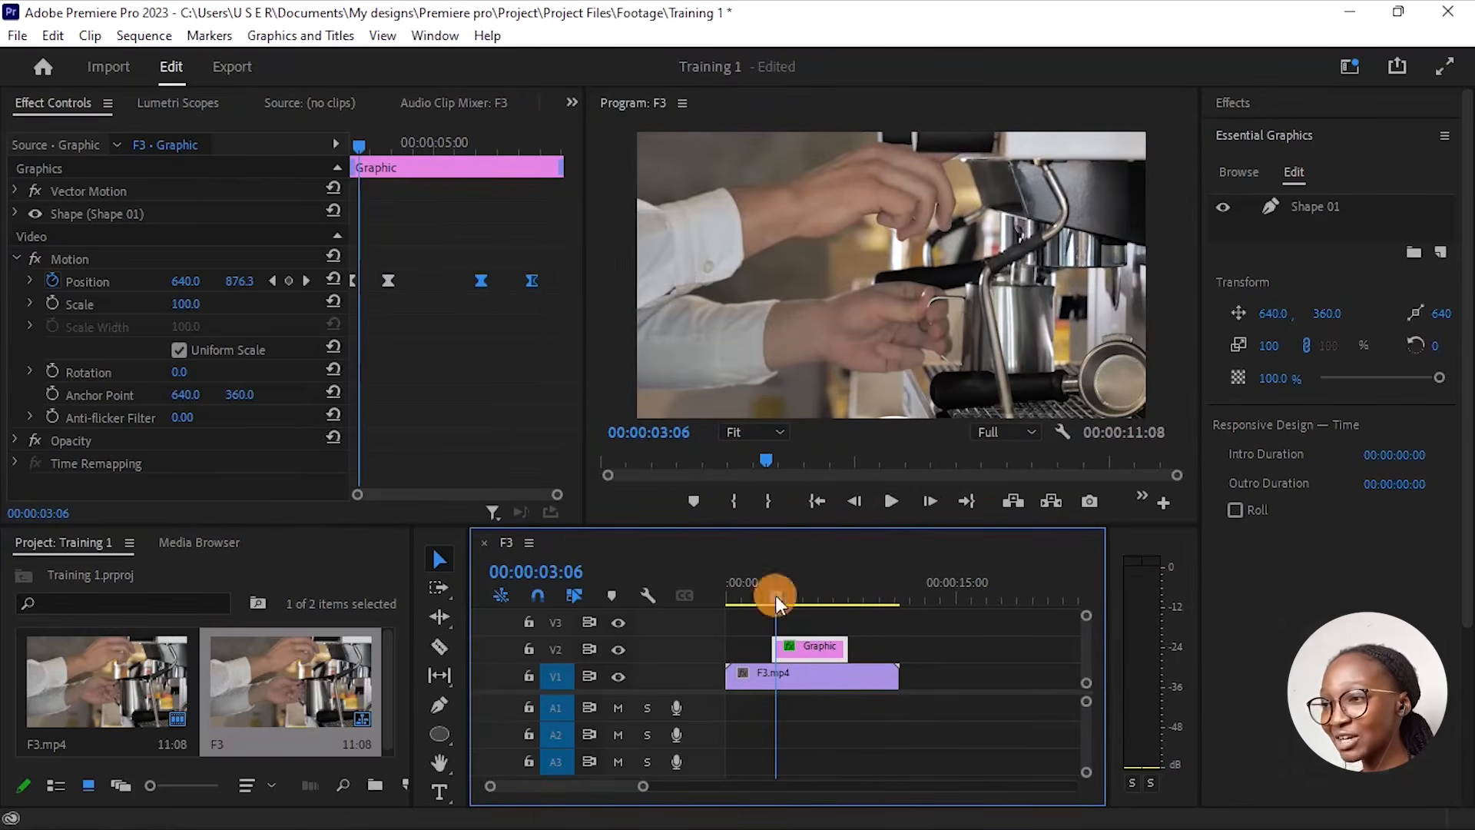
drag(776, 596, 772, 596)
key(space)
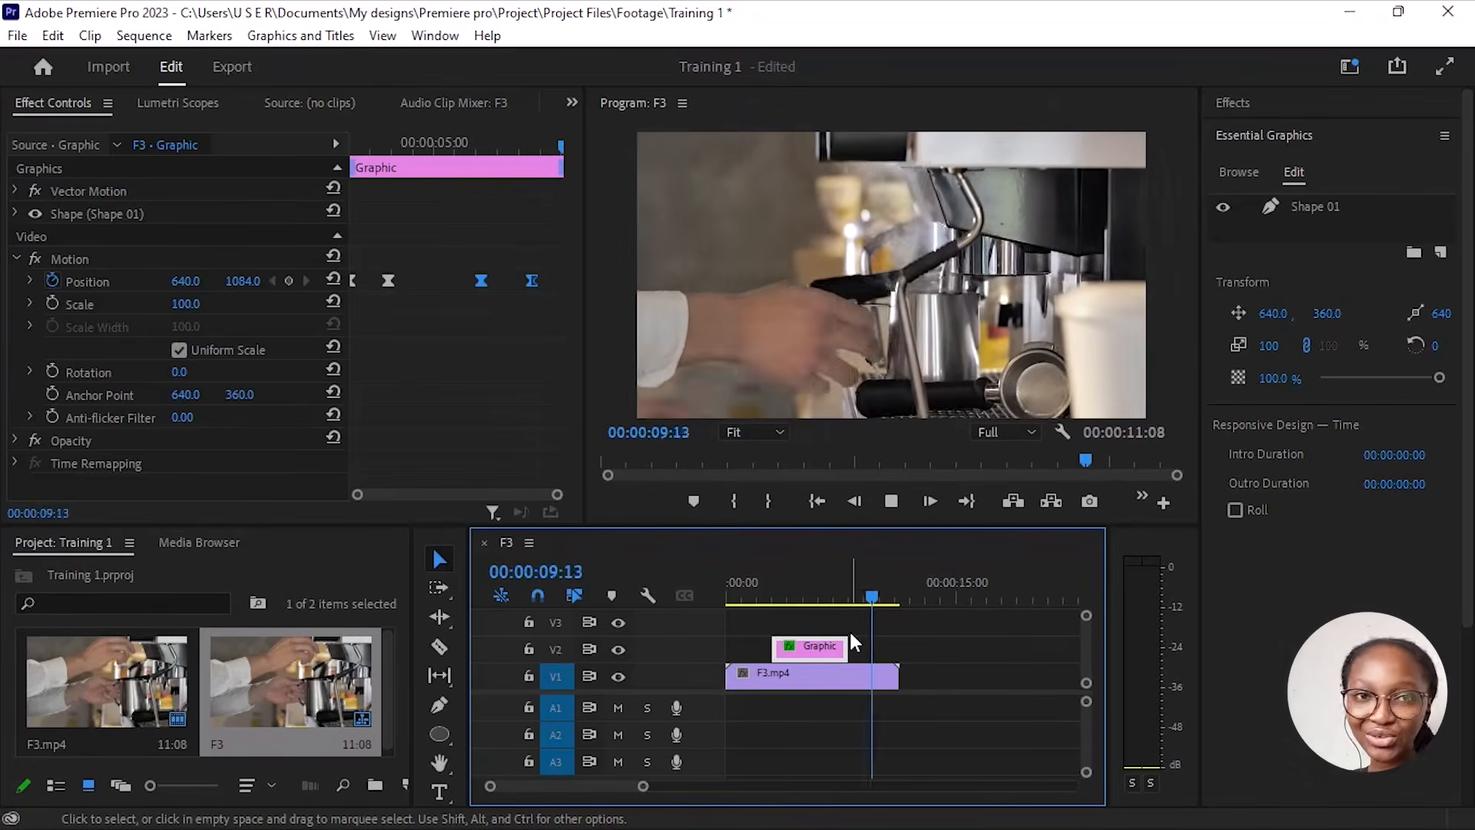
click(850, 629)
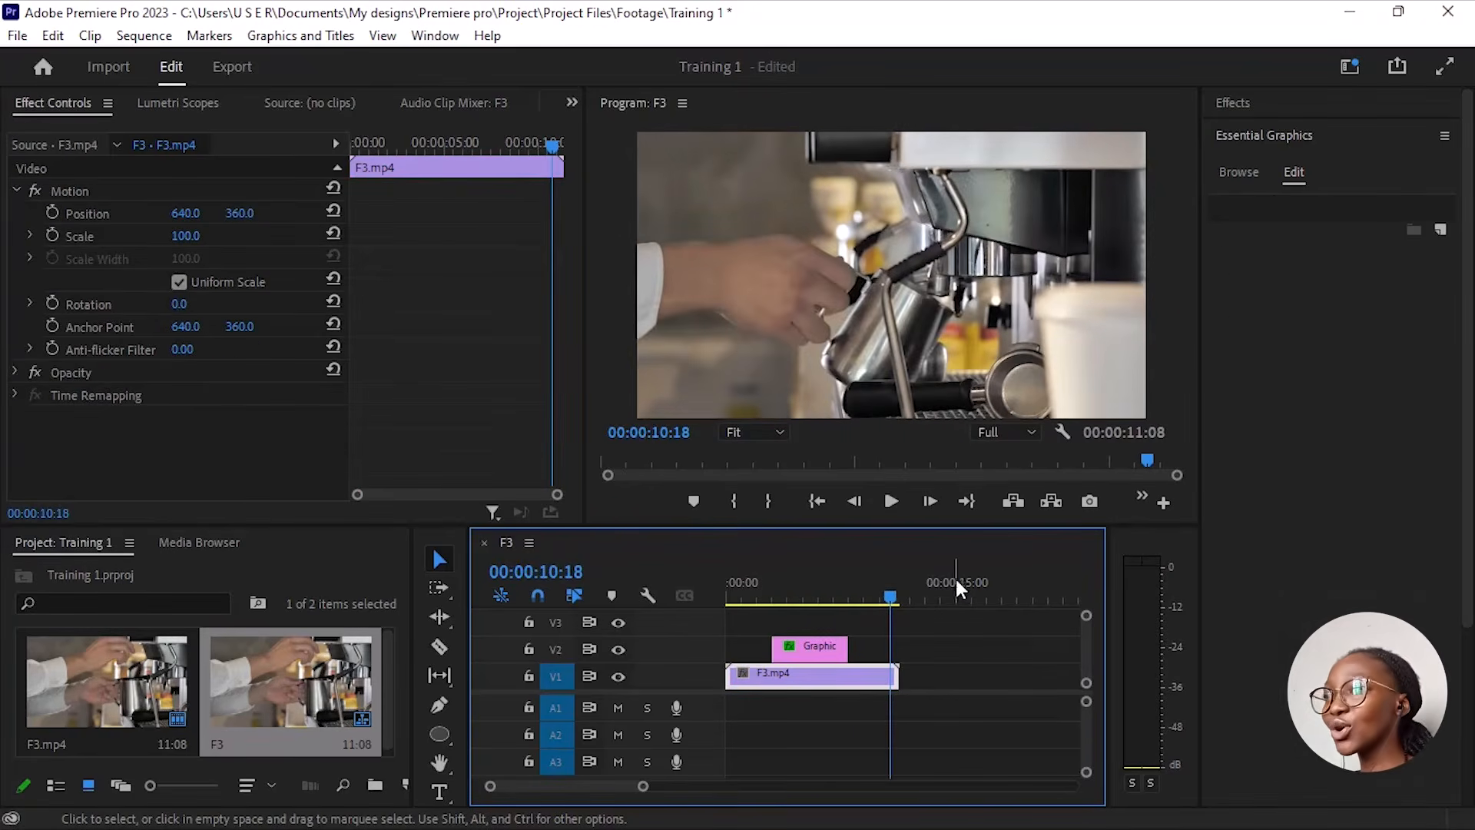
Step: Delete the Graphic clip with the white circle from track V2
drag(892, 594, 784, 649)
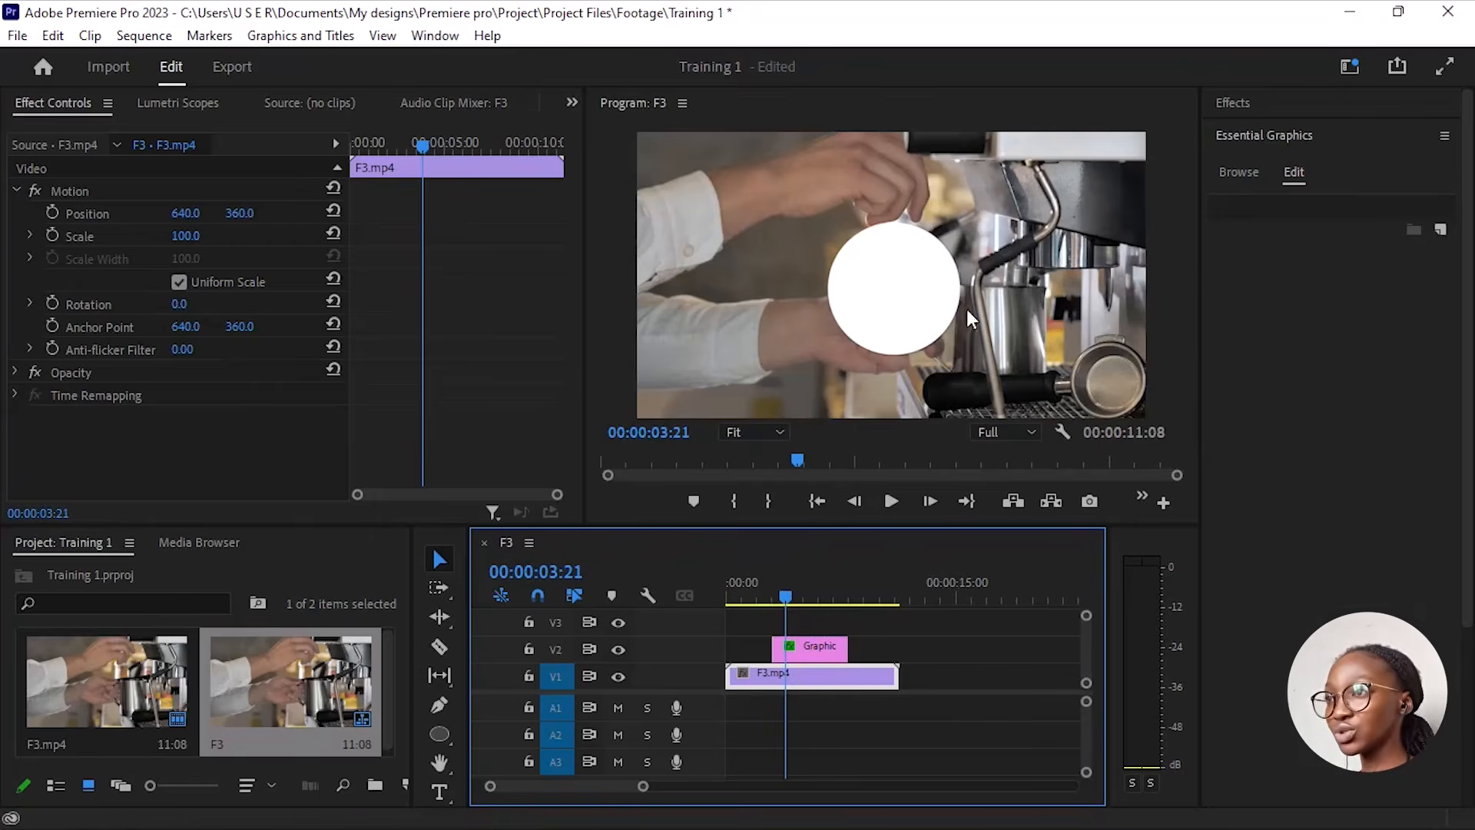
click(833, 653)
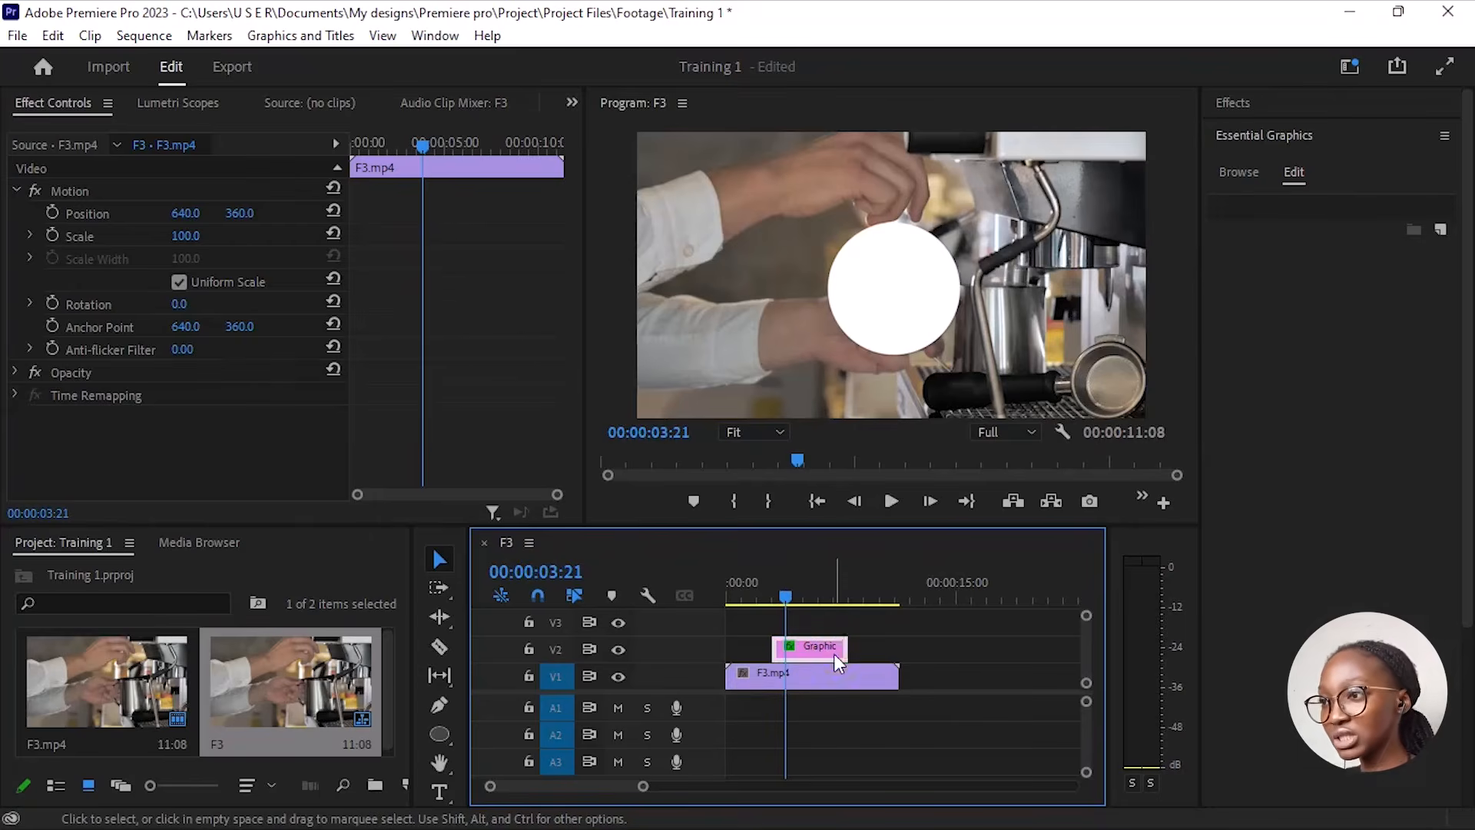
key(Delete)
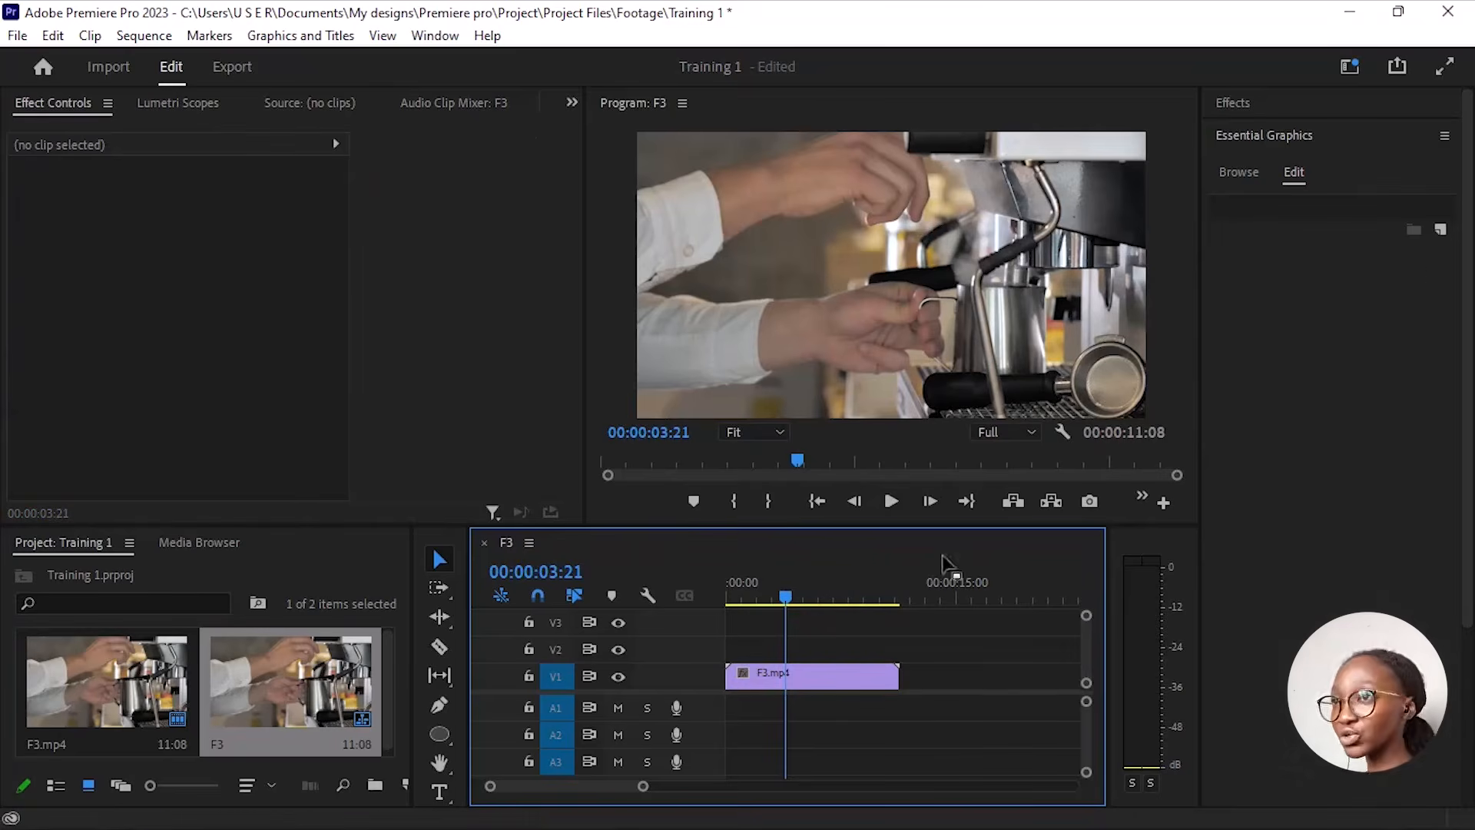
Step: Apply the Transform effect from the Distort video effects to the F3.mp4 clip on V1
click(1308, 136)
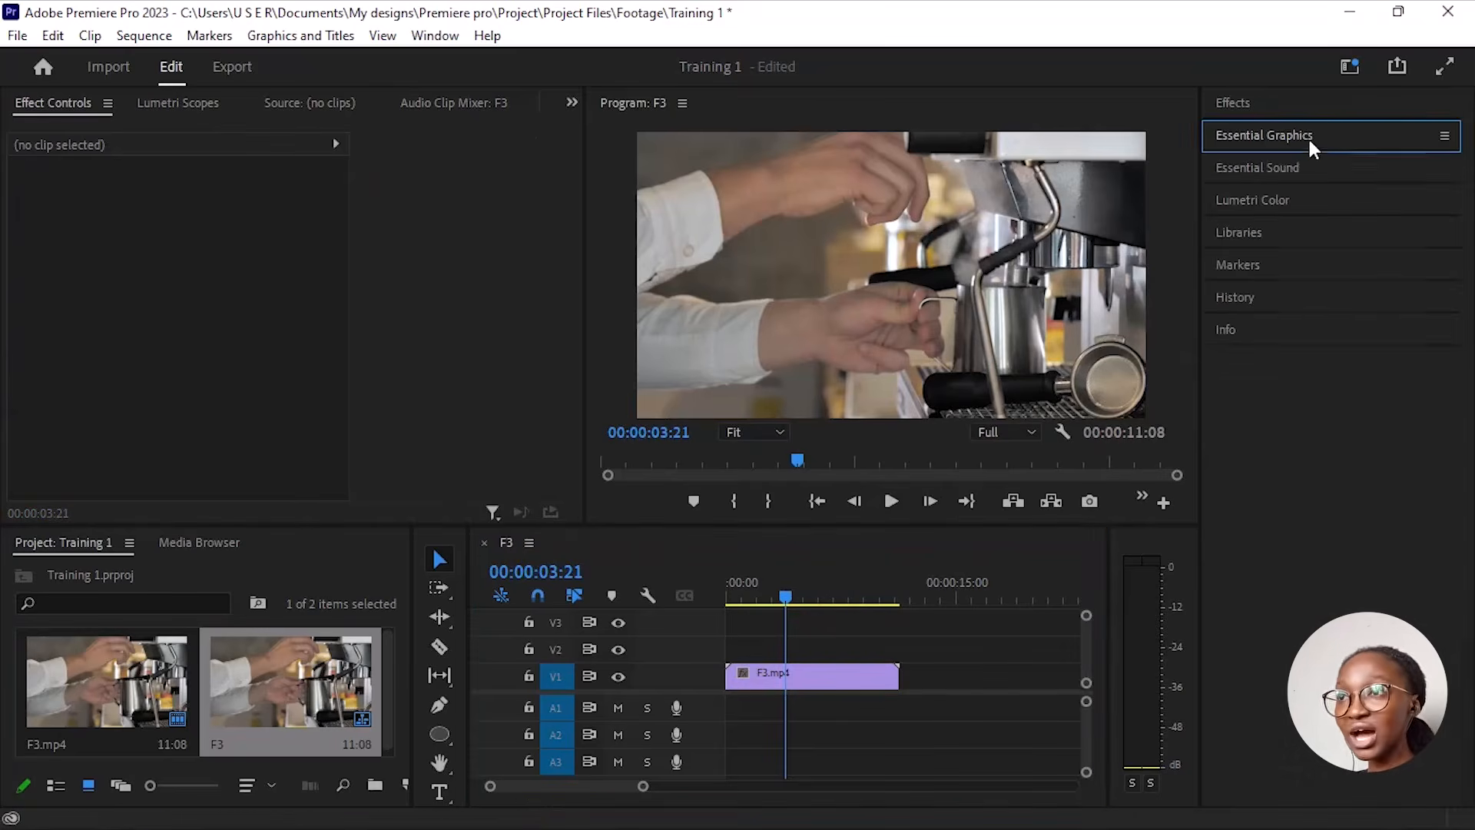
click(1289, 103)
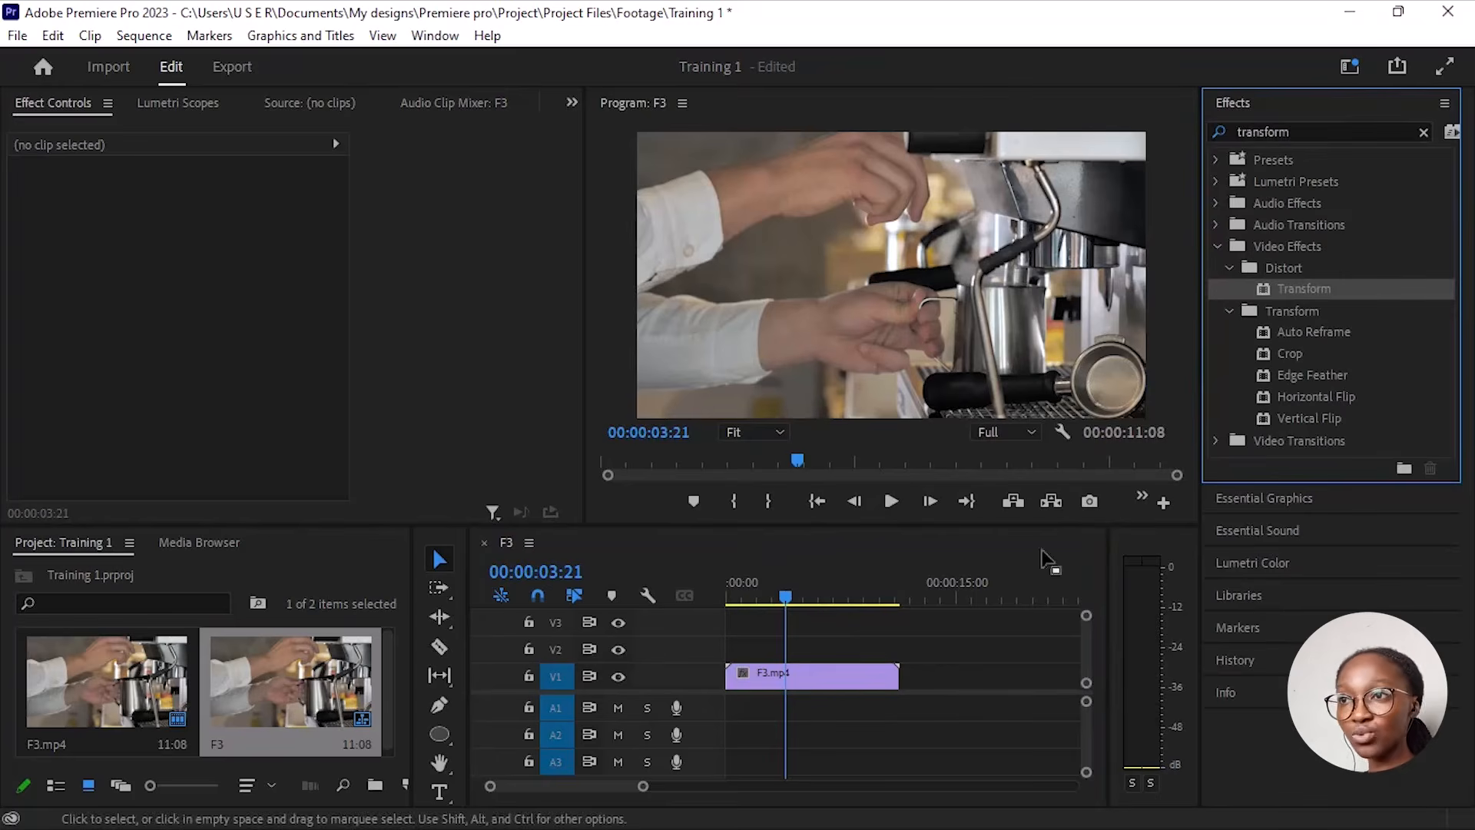
mouse_move(1304, 289)
mouse_down()
mouse_move(1255, 313)
mouse_move(1094, 471)
mouse_move(808, 673)
mouse_up()
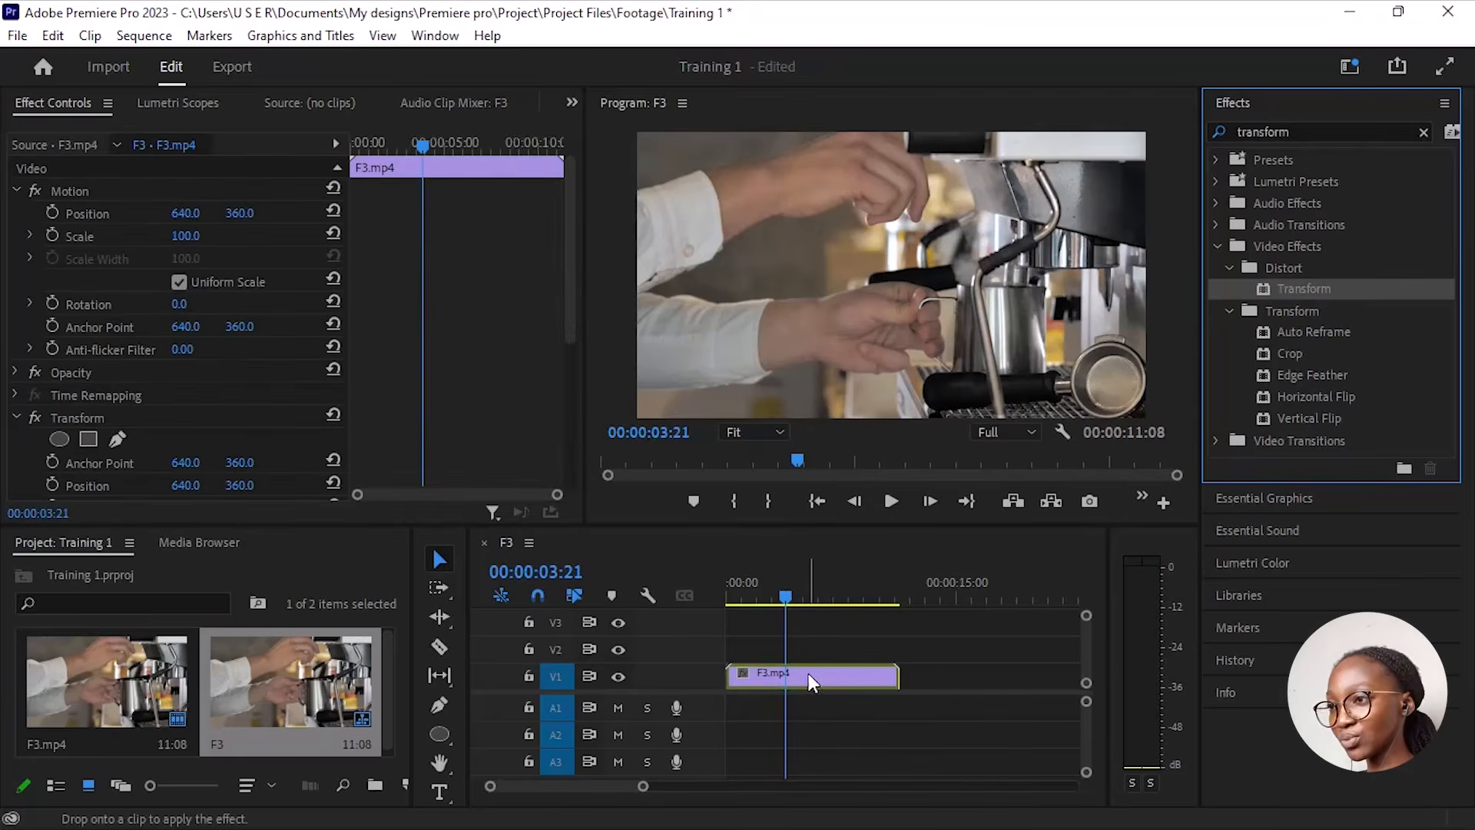
Step: Start keyframing the Transform effect's Scale at 00:00:00:00 and set the value to 2.0
drag(791, 582, 728, 595)
scroll(506, 362, down, 5)
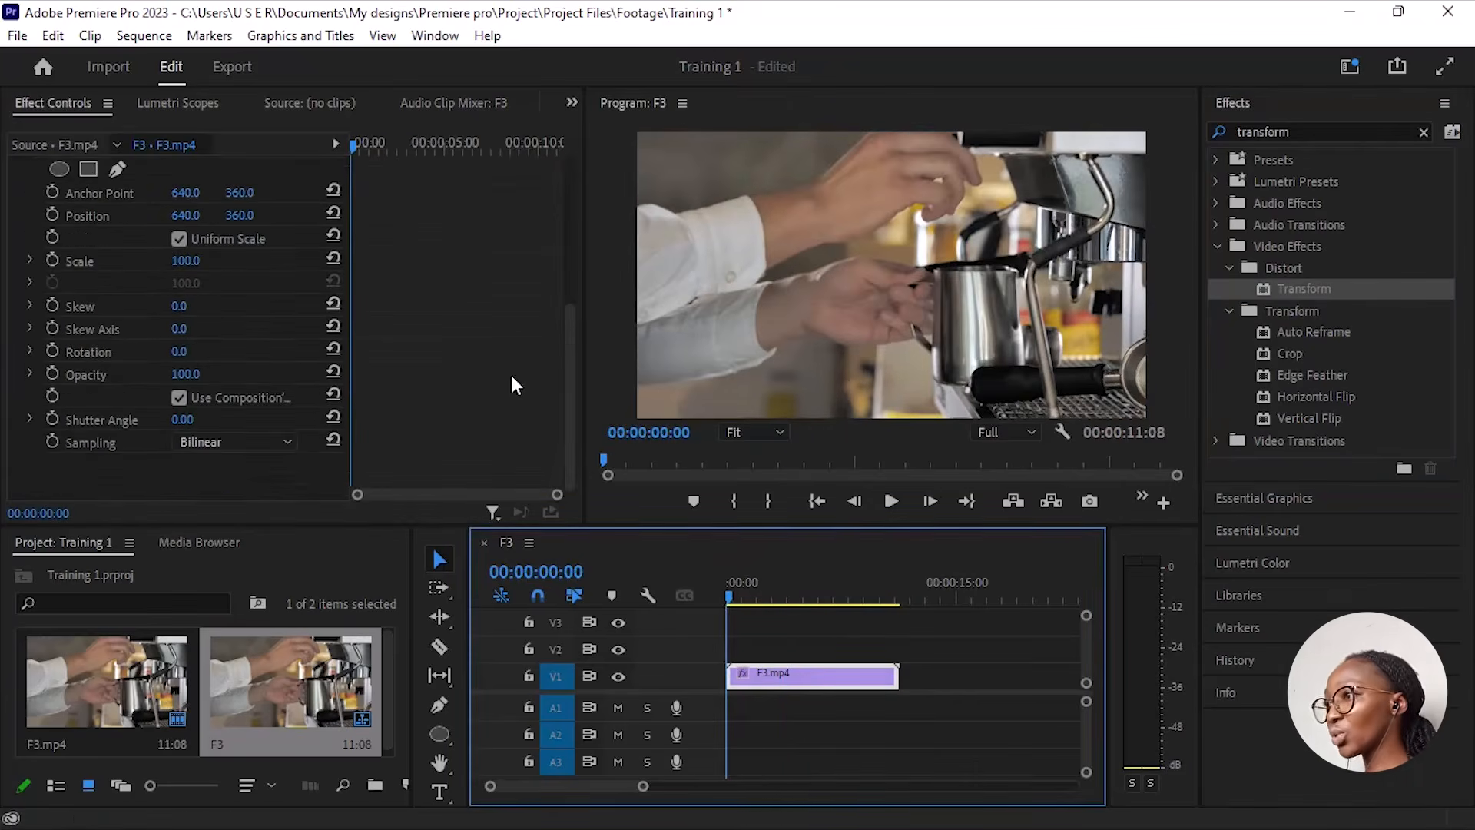
scroll(512, 378, up, 5)
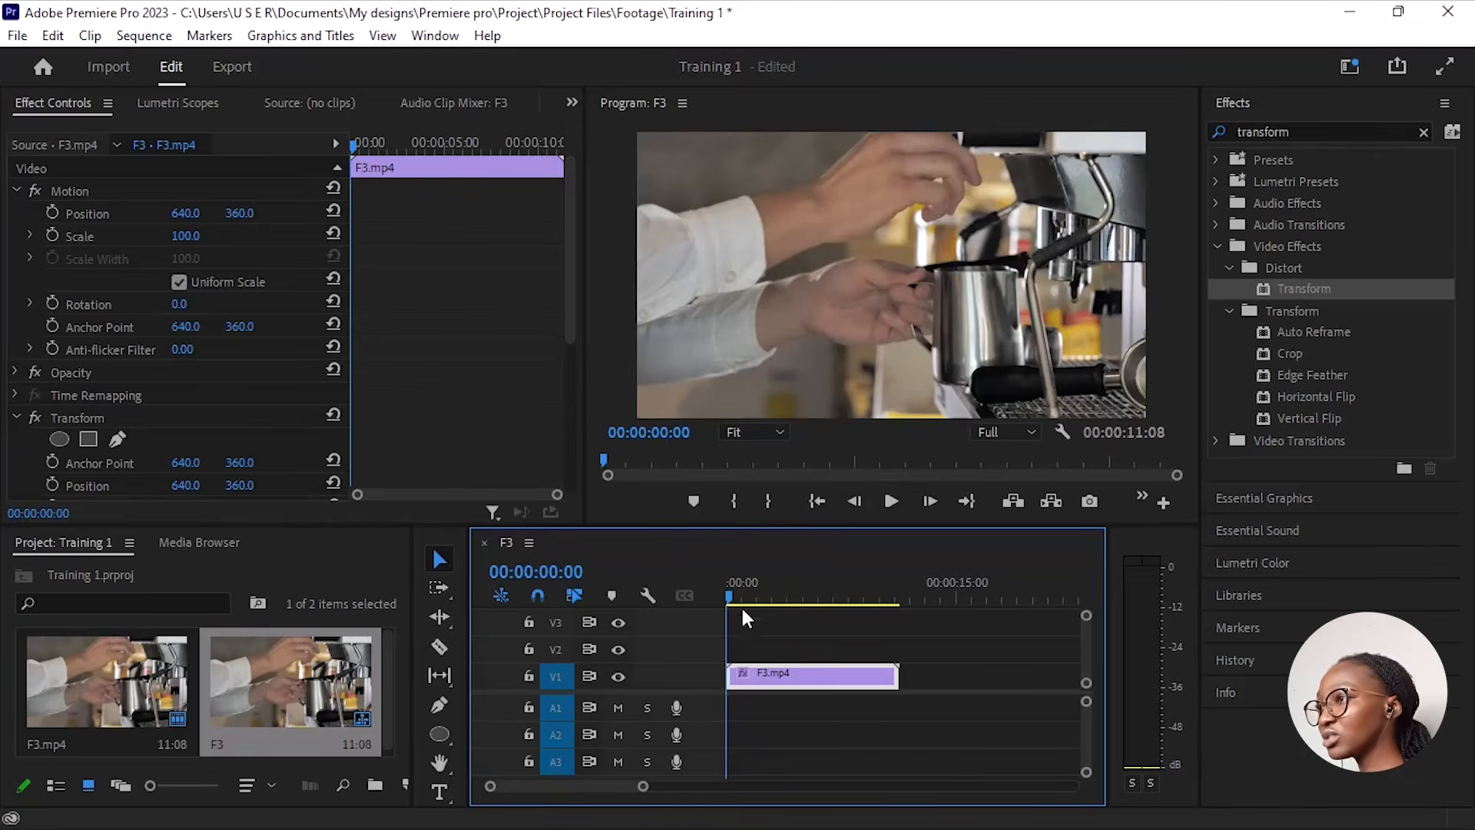
scroll(440, 310, down, 2)
scroll(13, 378, down, 3)
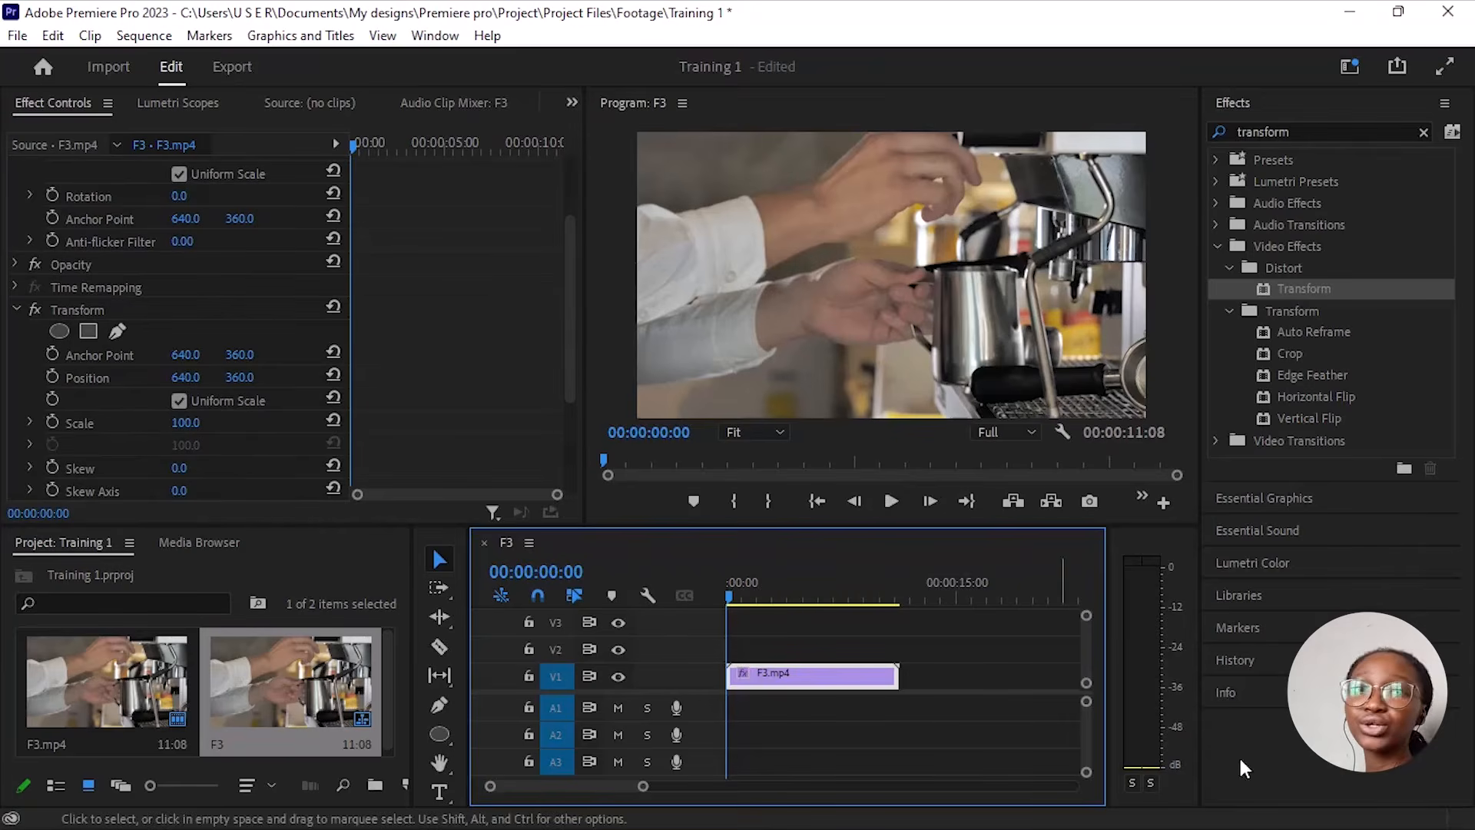
click(52, 421)
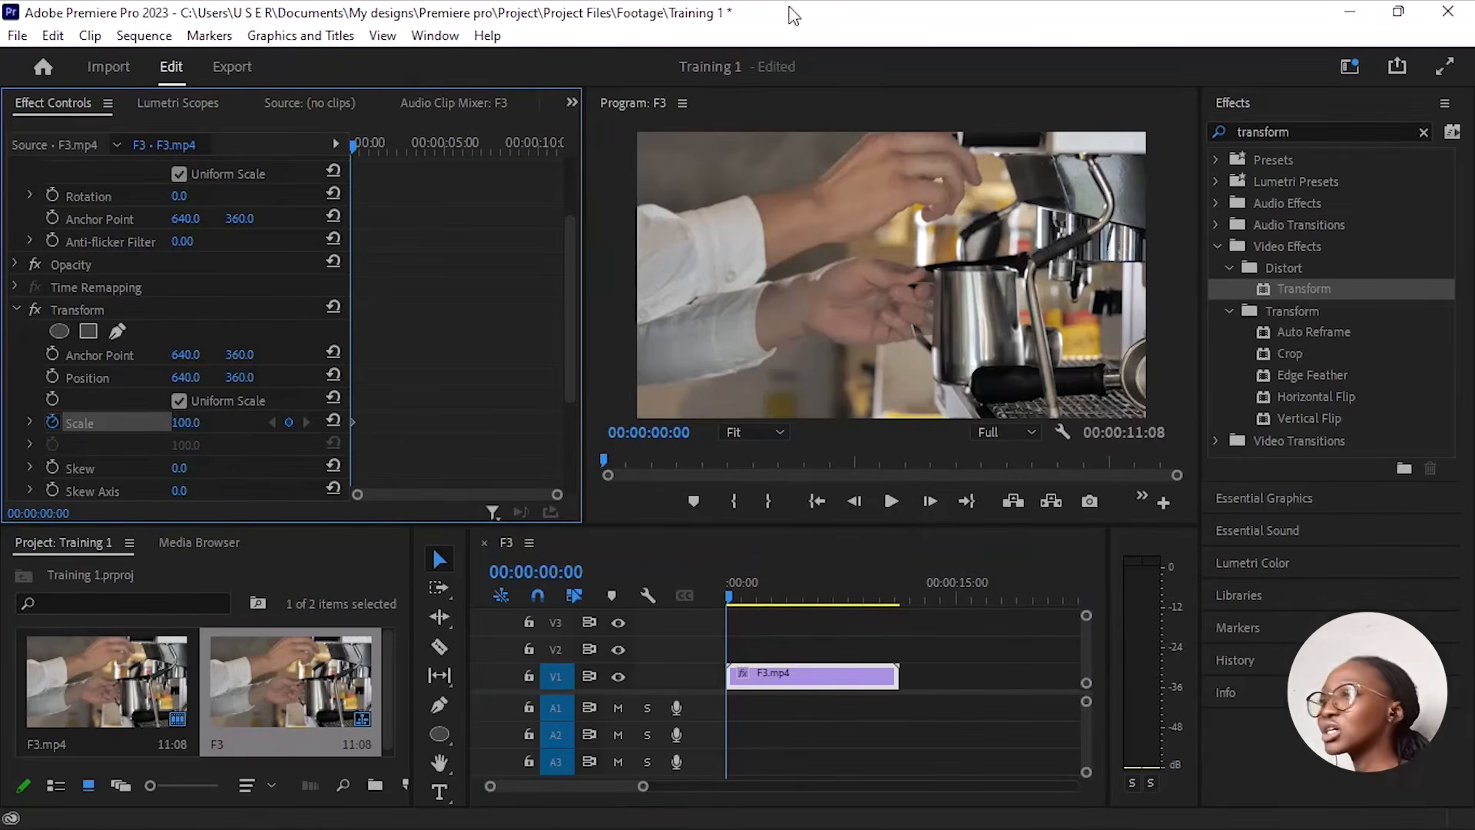
drag(197, 433, 115, 432)
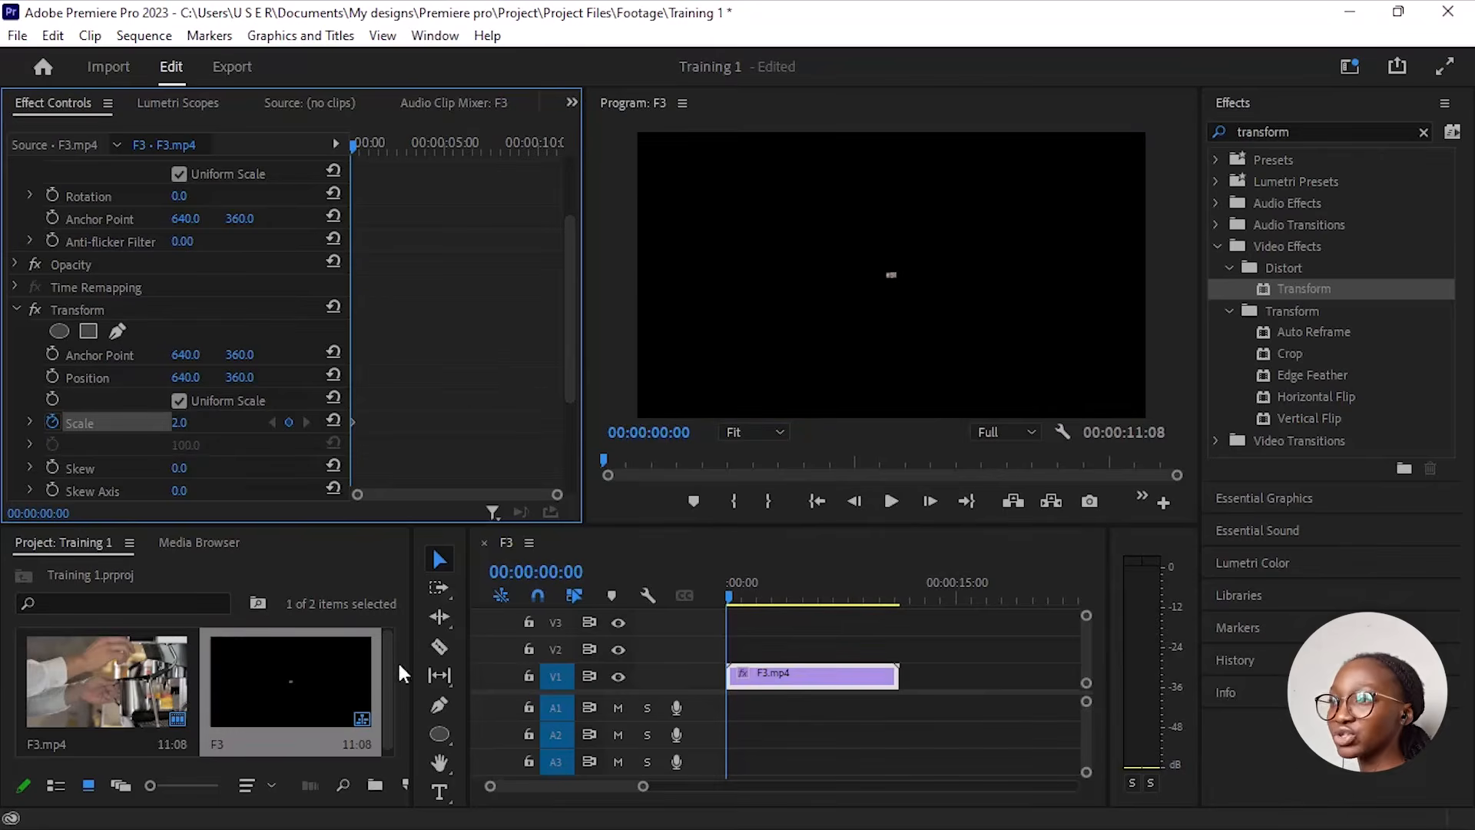
Step: Add a Transform Scale keyframe of 243.0 at 00:00:02:18 on the F3.mp4 clip
click(730, 600)
drag(730, 600, 762, 598)
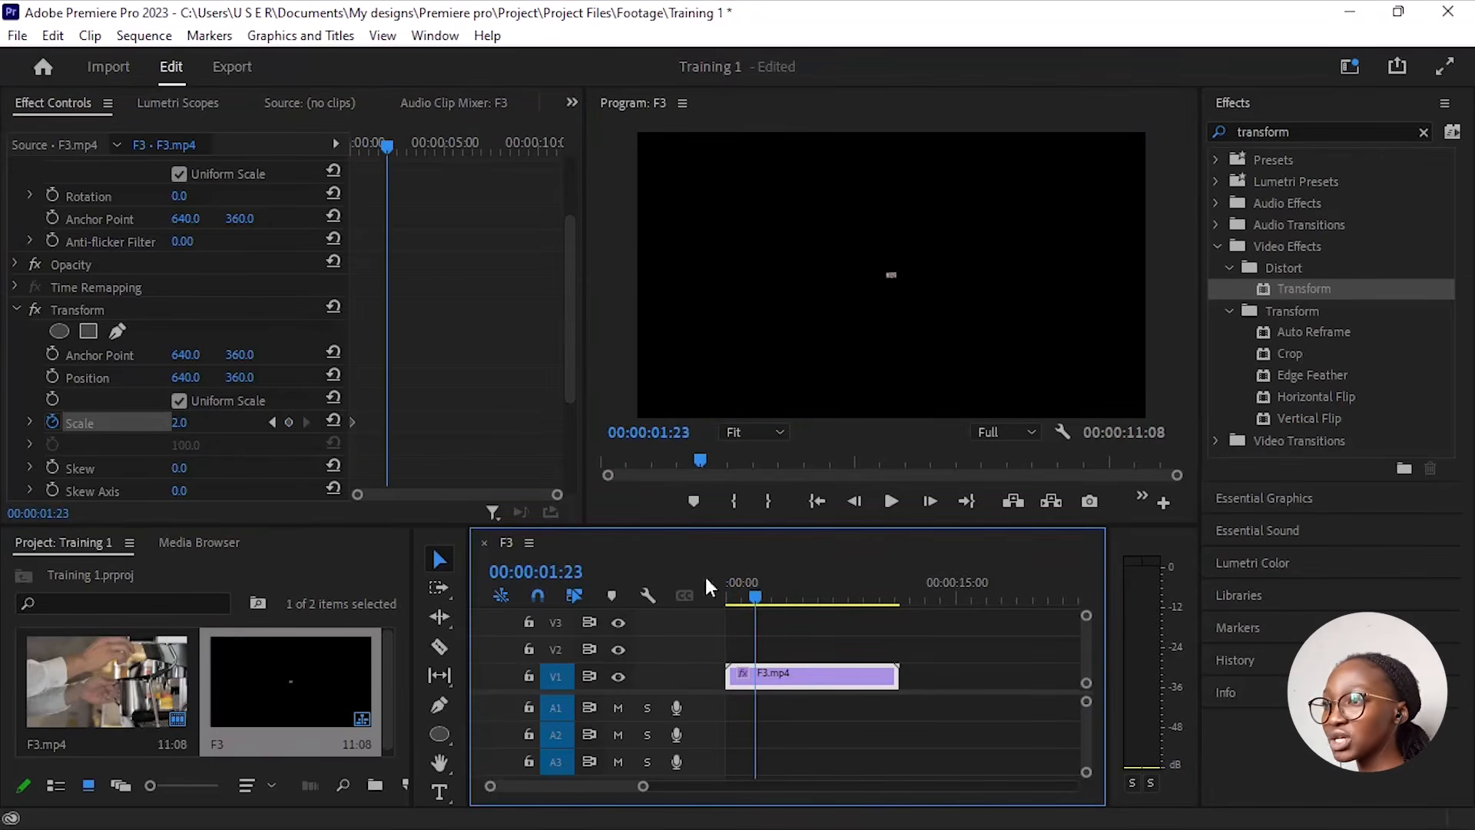
click(760, 602)
drag(760, 602, 769, 600)
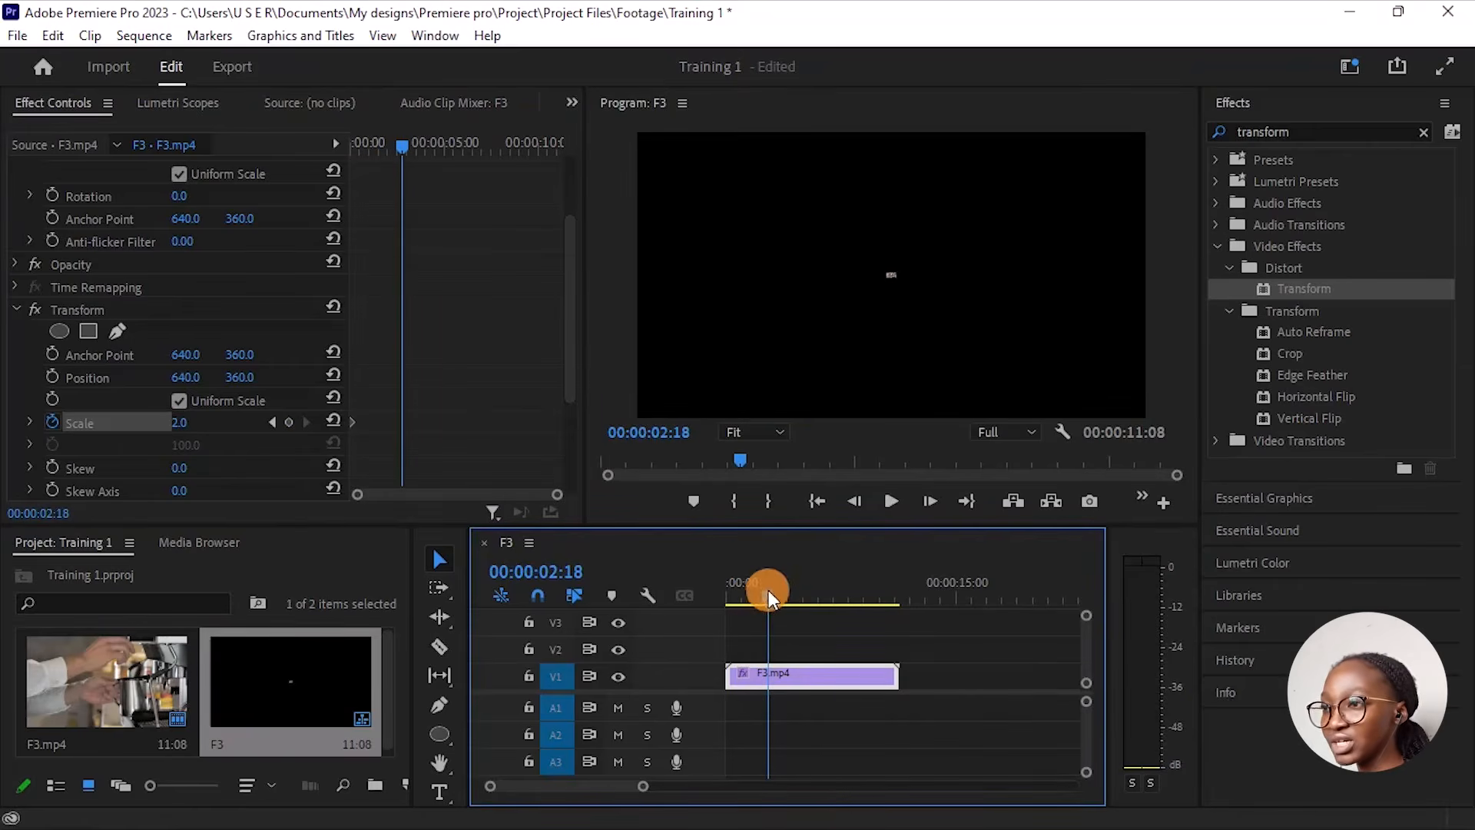
drag(180, 424, 365, 424)
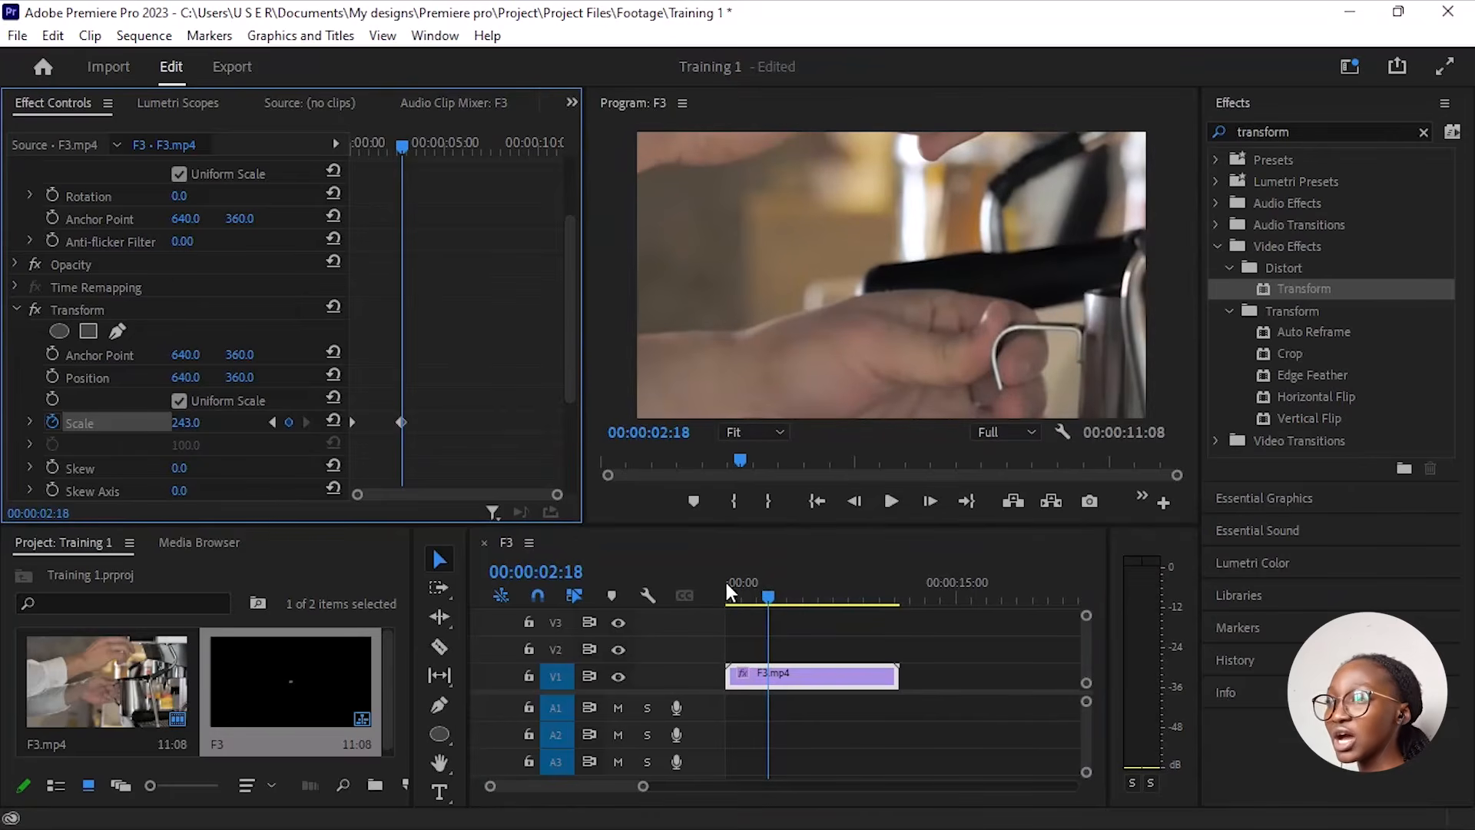
Step: Add a third Transform Scale keyframe at 00:00:04:16 with a value of 100
drag(773, 595, 803, 574)
click(206, 422)
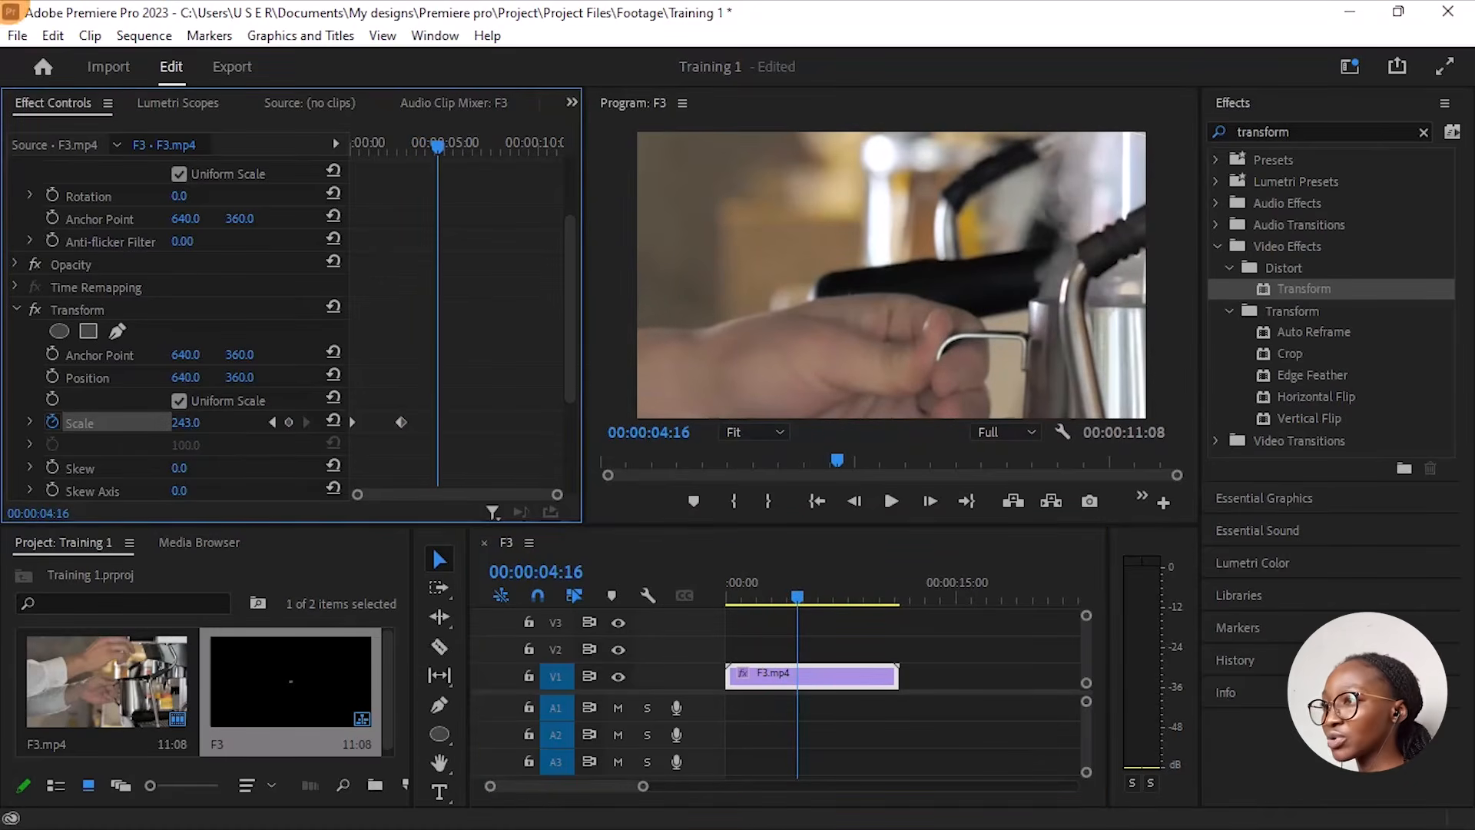
drag(194, 422, 66, 423)
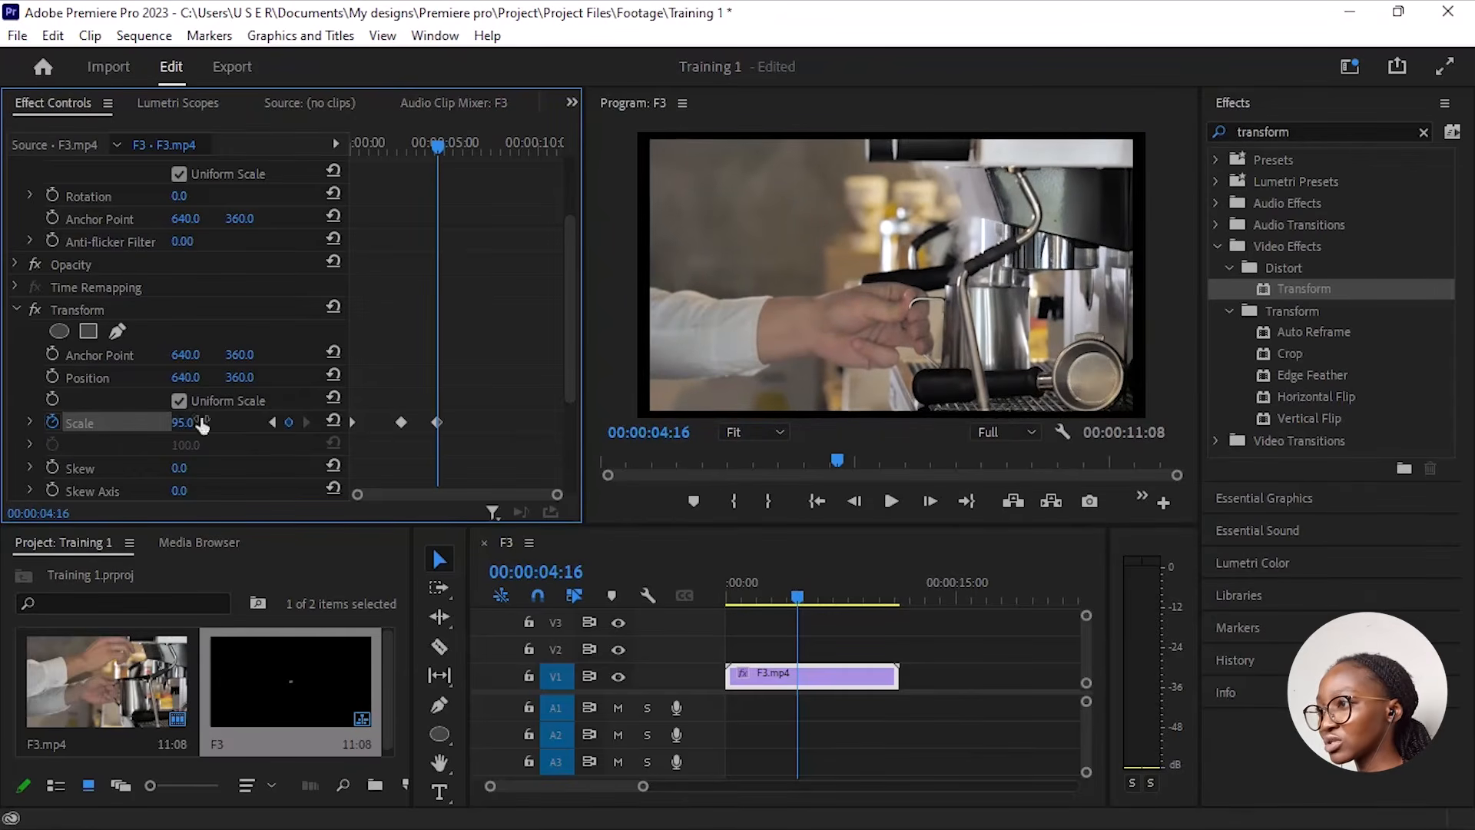
click(202, 425)
text(100)
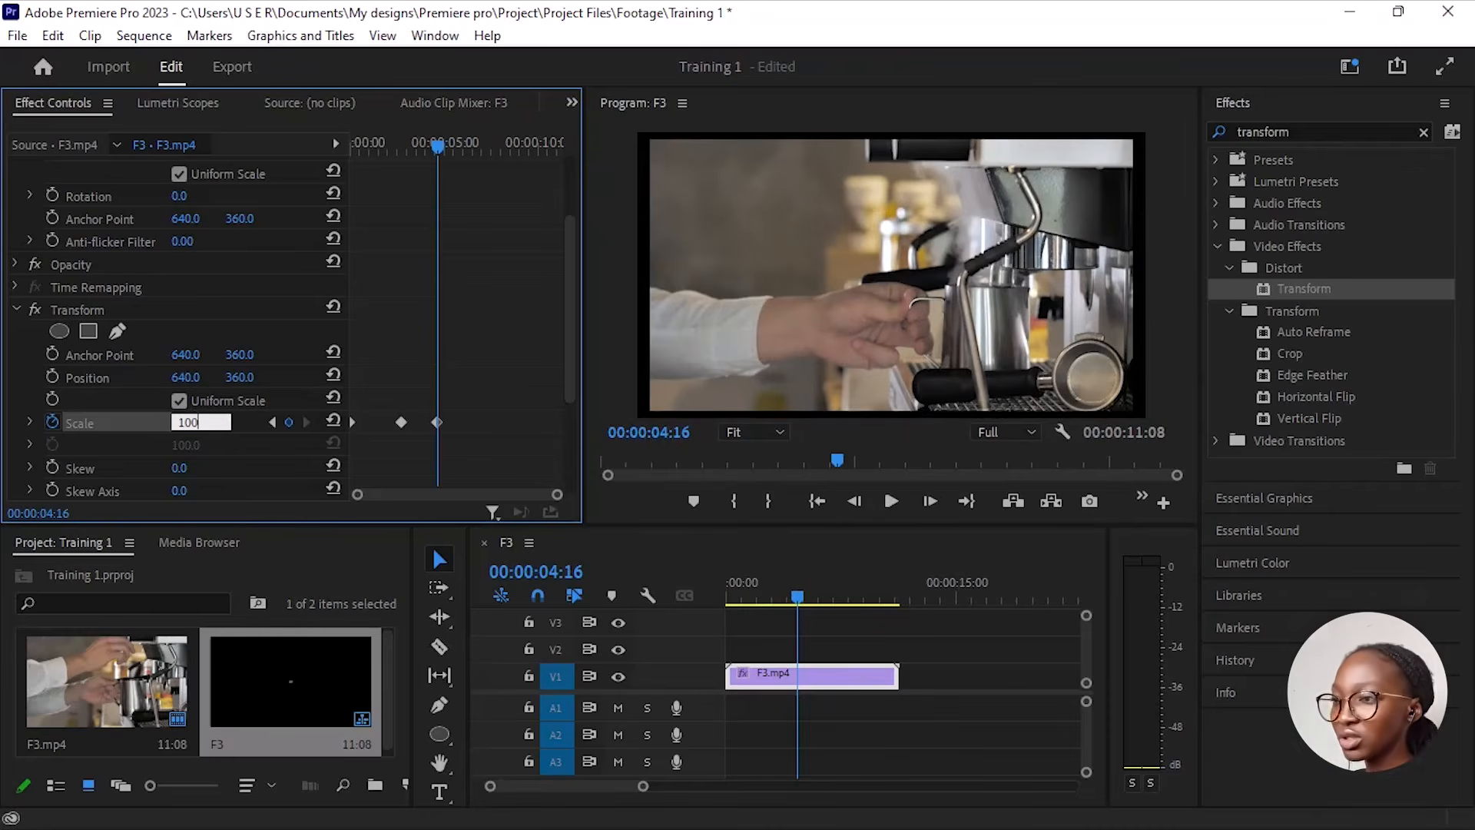
key(Return)
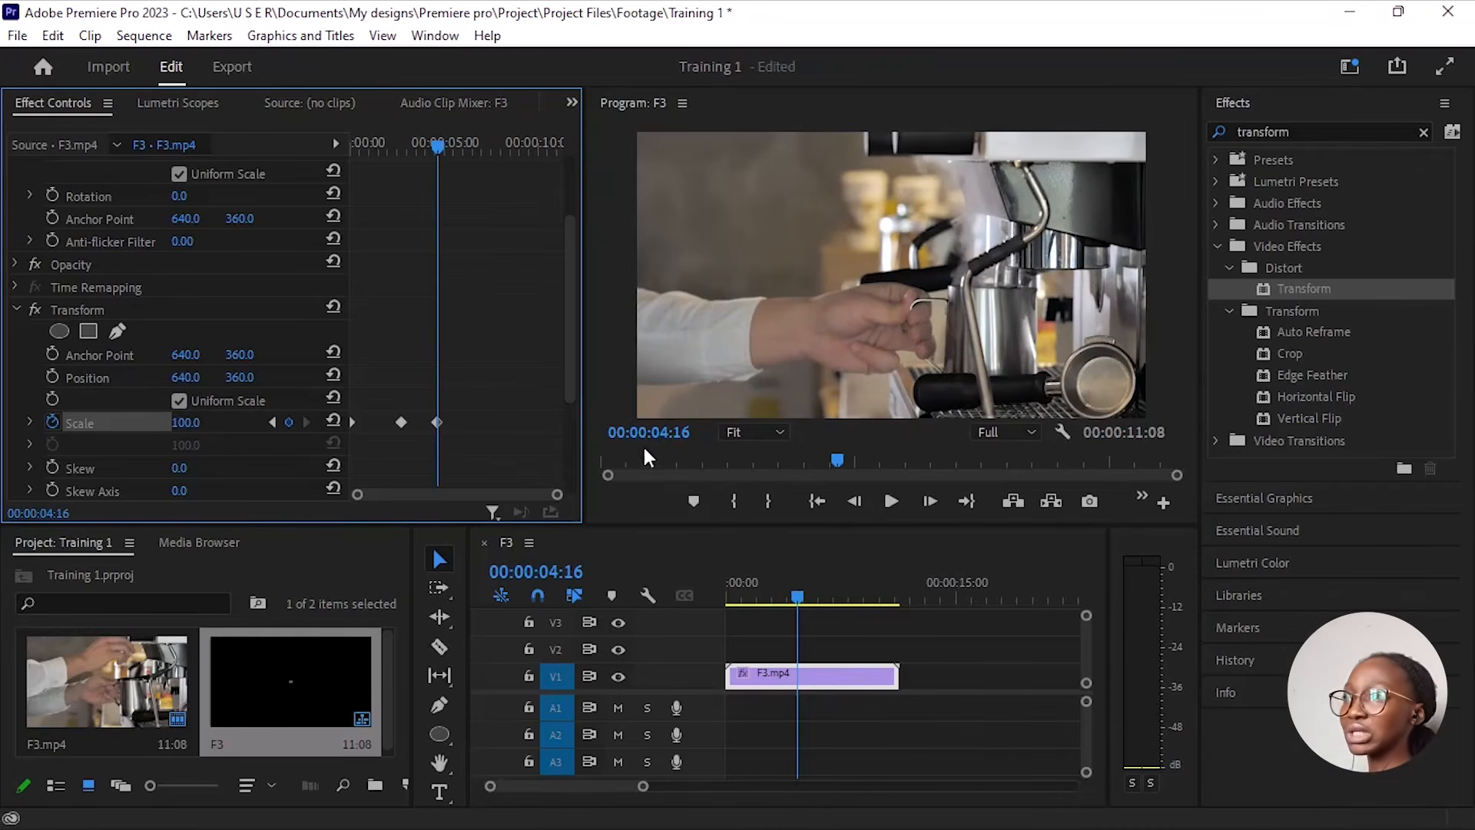
Step: Apply Ease In interpolation to all three Transform Scale keyframes
drag(483, 406, 342, 460)
right_click(406, 424)
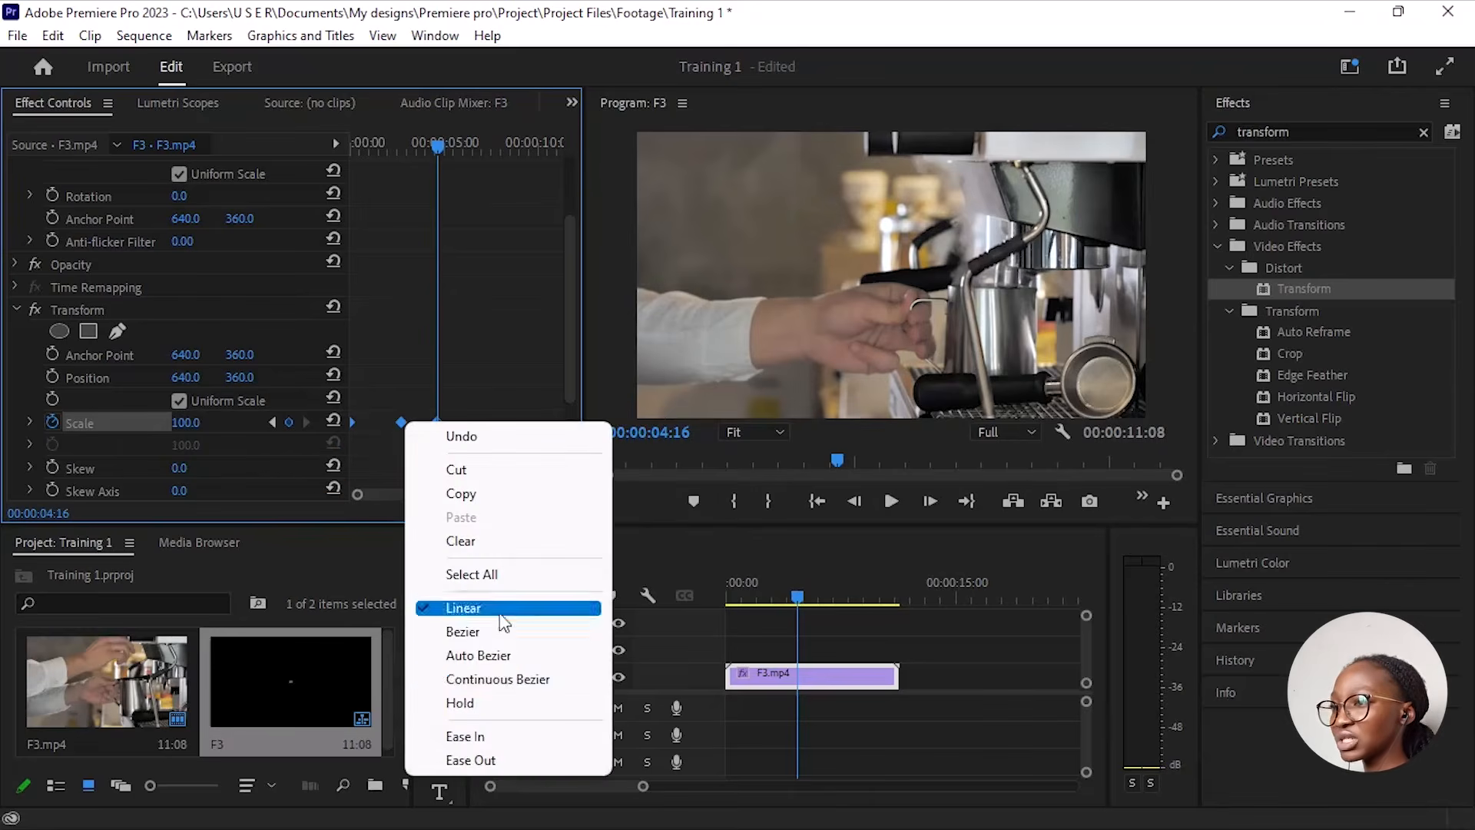
click(507, 739)
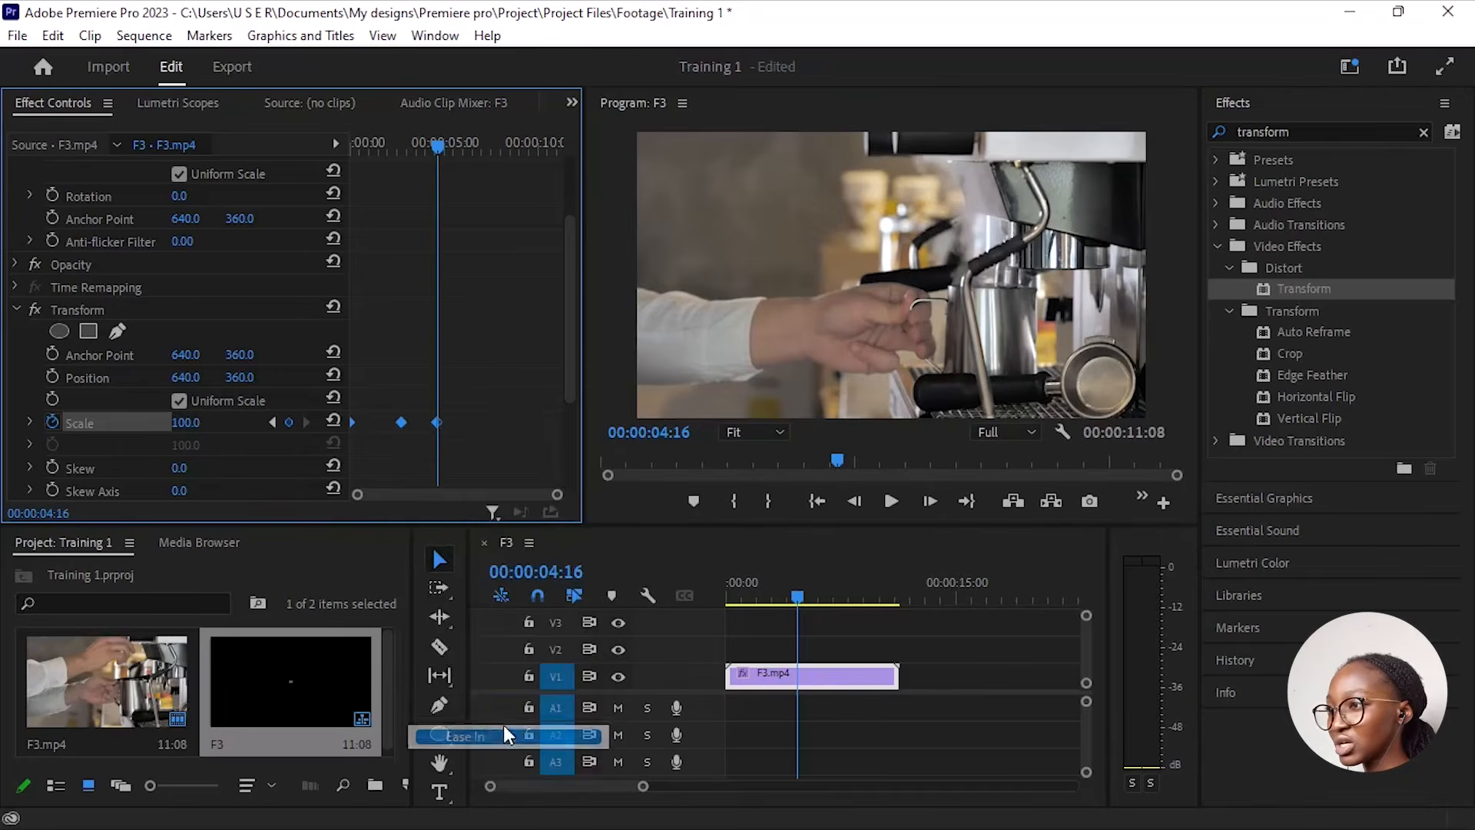
Step: Apply Ease Out interpolation to all three Transform Scale keyframes
right_click(399, 431)
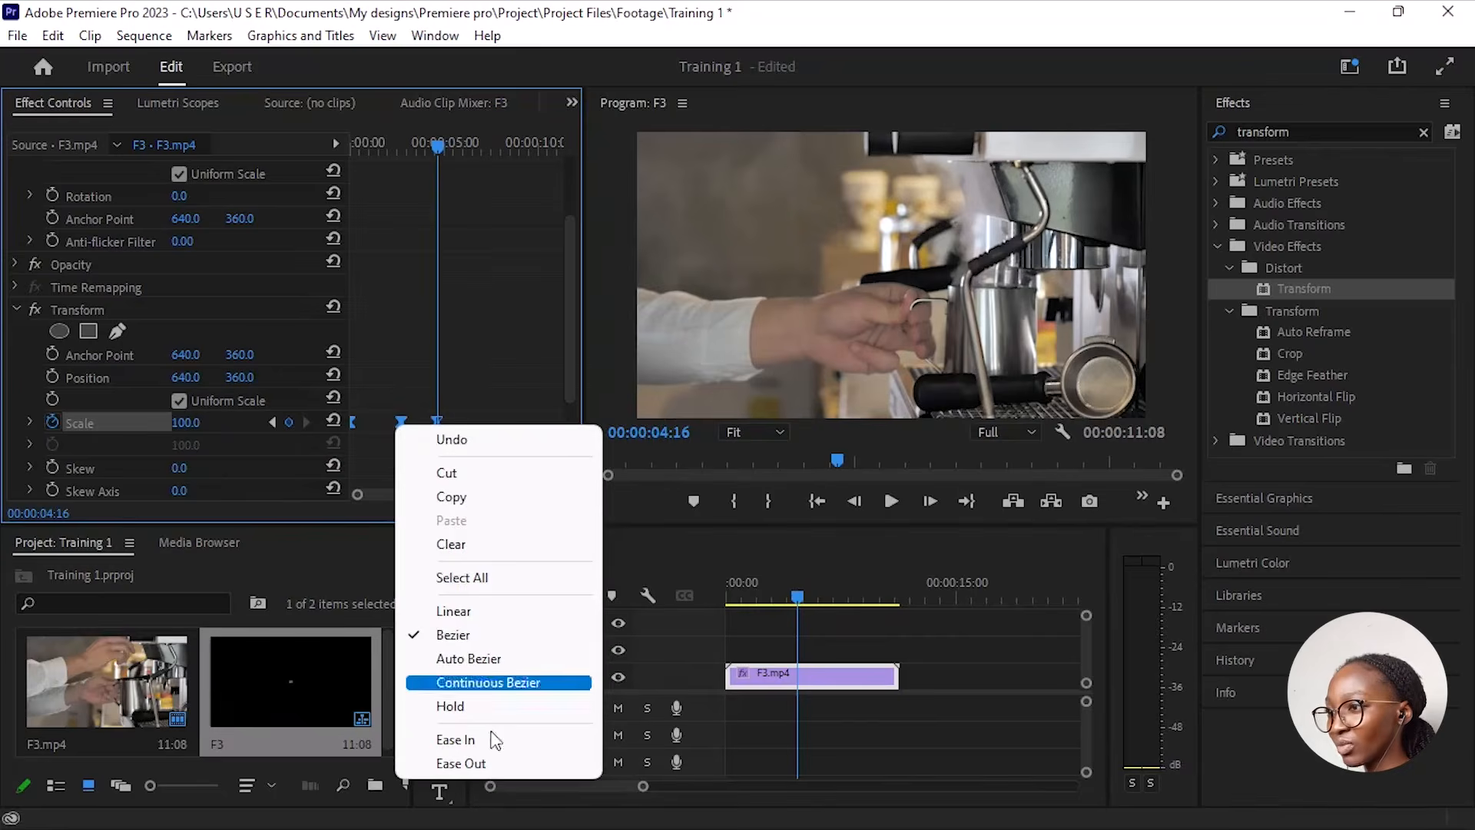
click(500, 763)
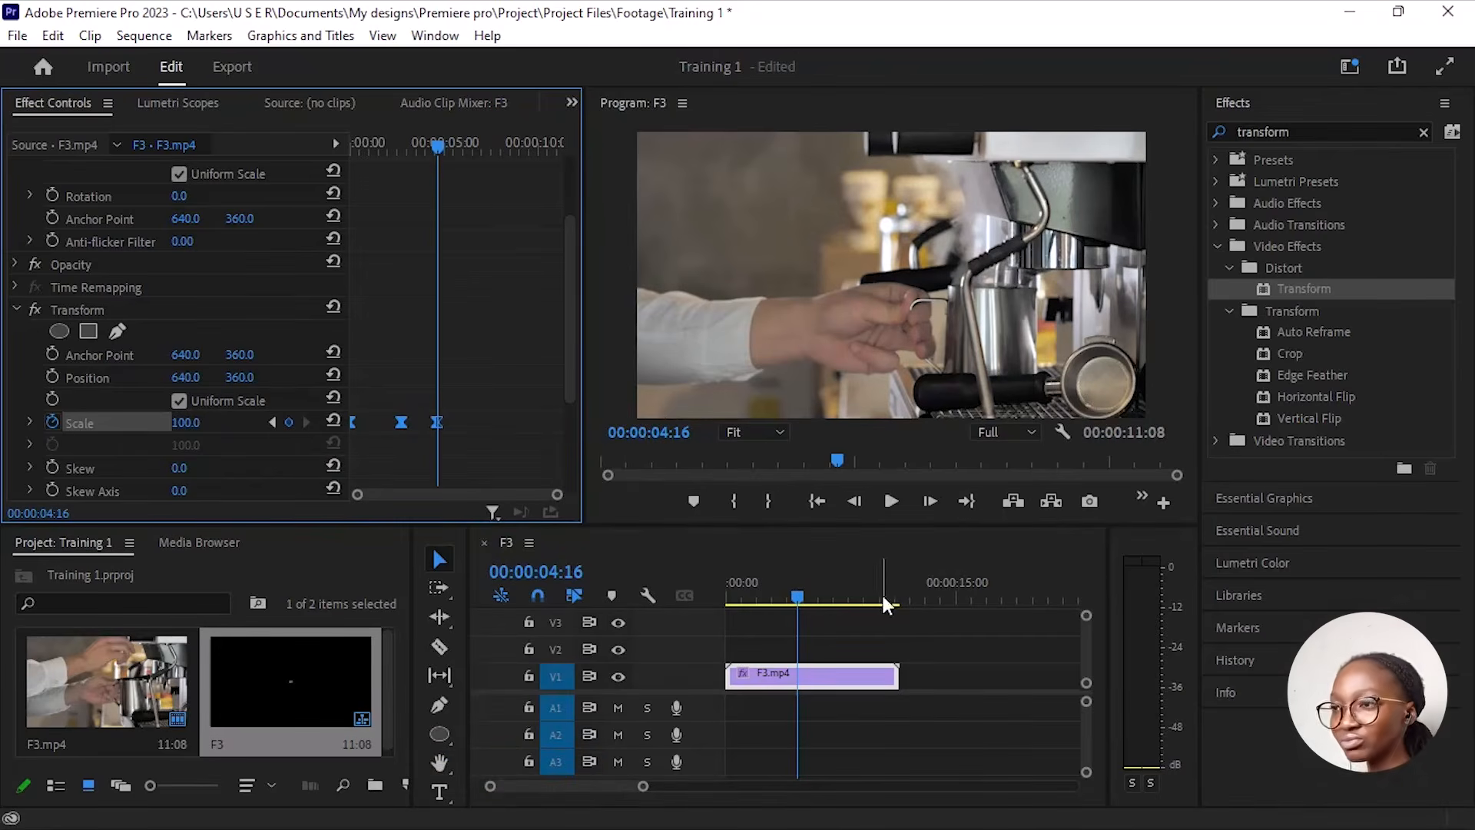
Step: Return the playhead to 00:00:00:00 and set the Transform effect's Shutter Angle to 360
scroll(530, 434, up, 3)
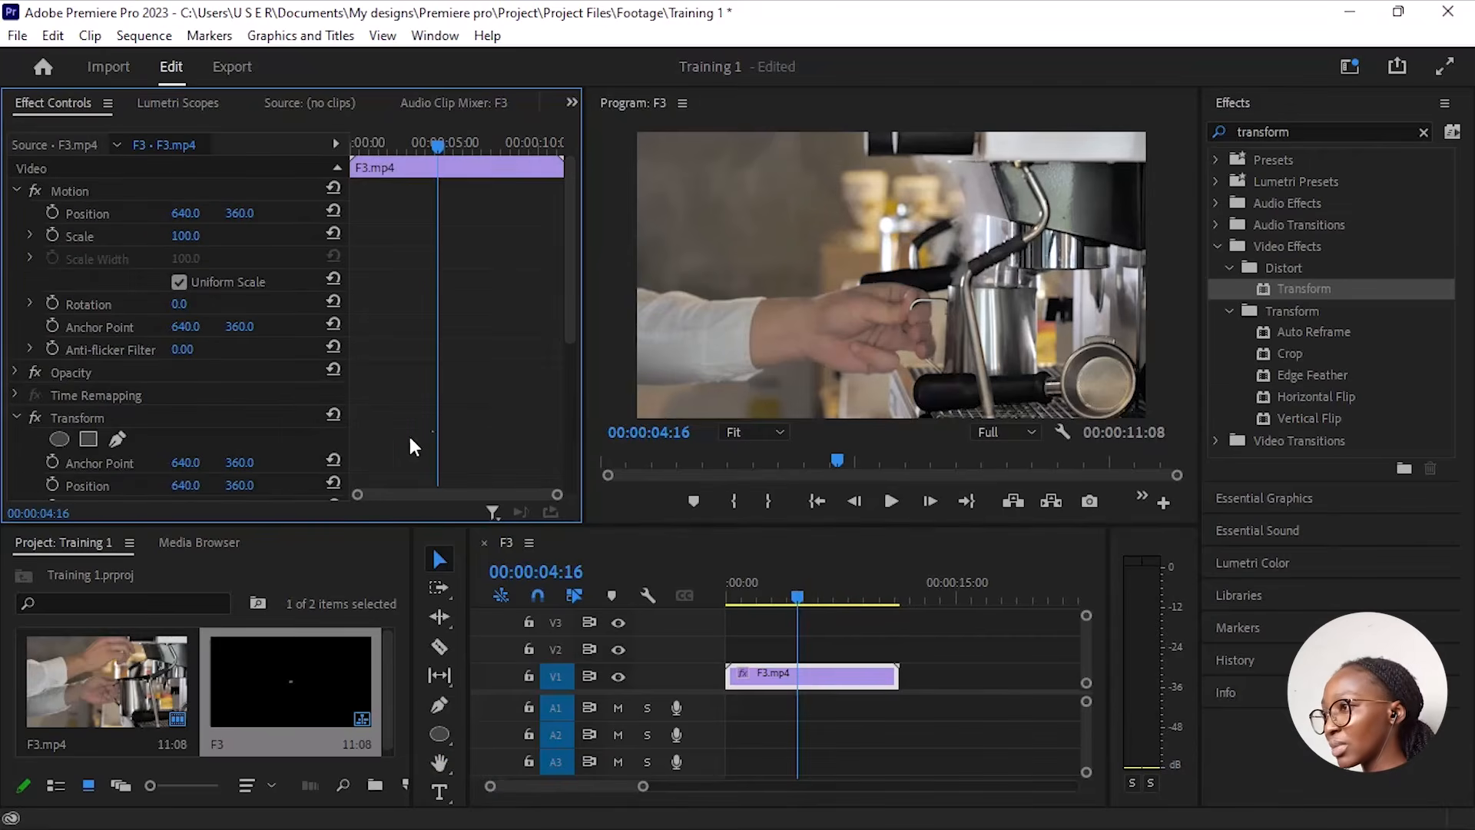
scroll(454, 395, down, 7)
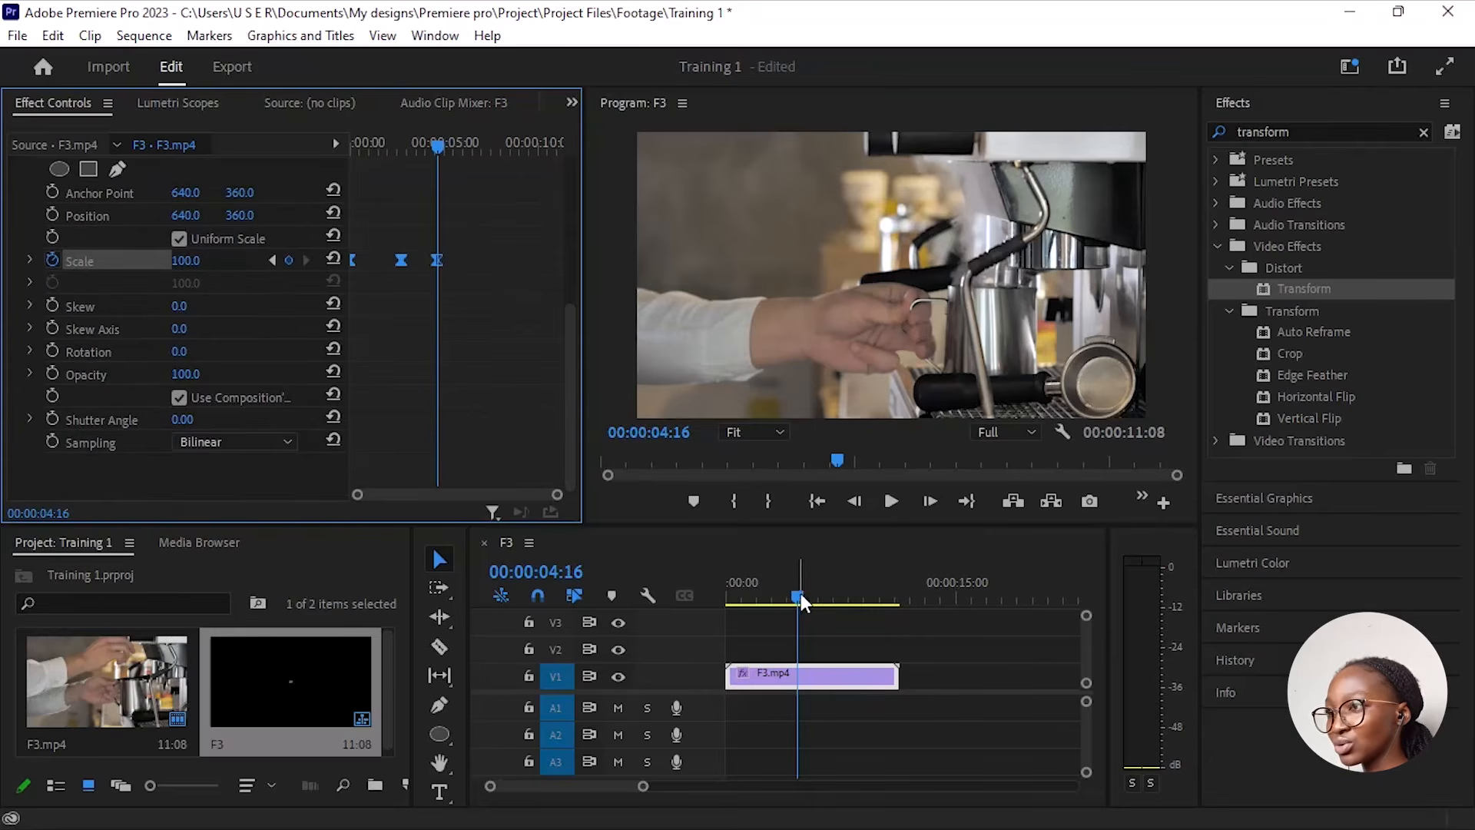
click(777, 618)
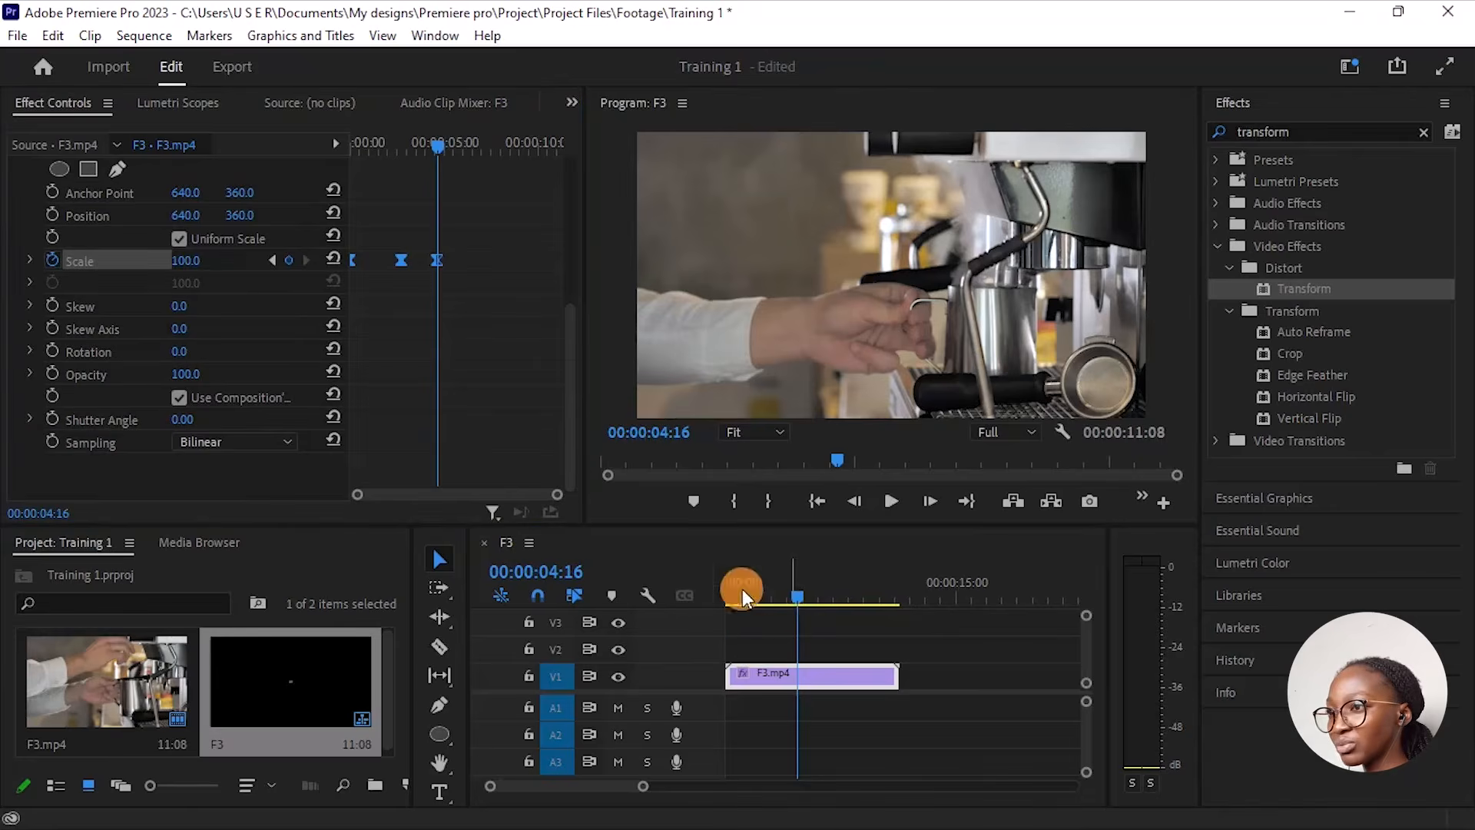
drag(798, 590, 482, 585)
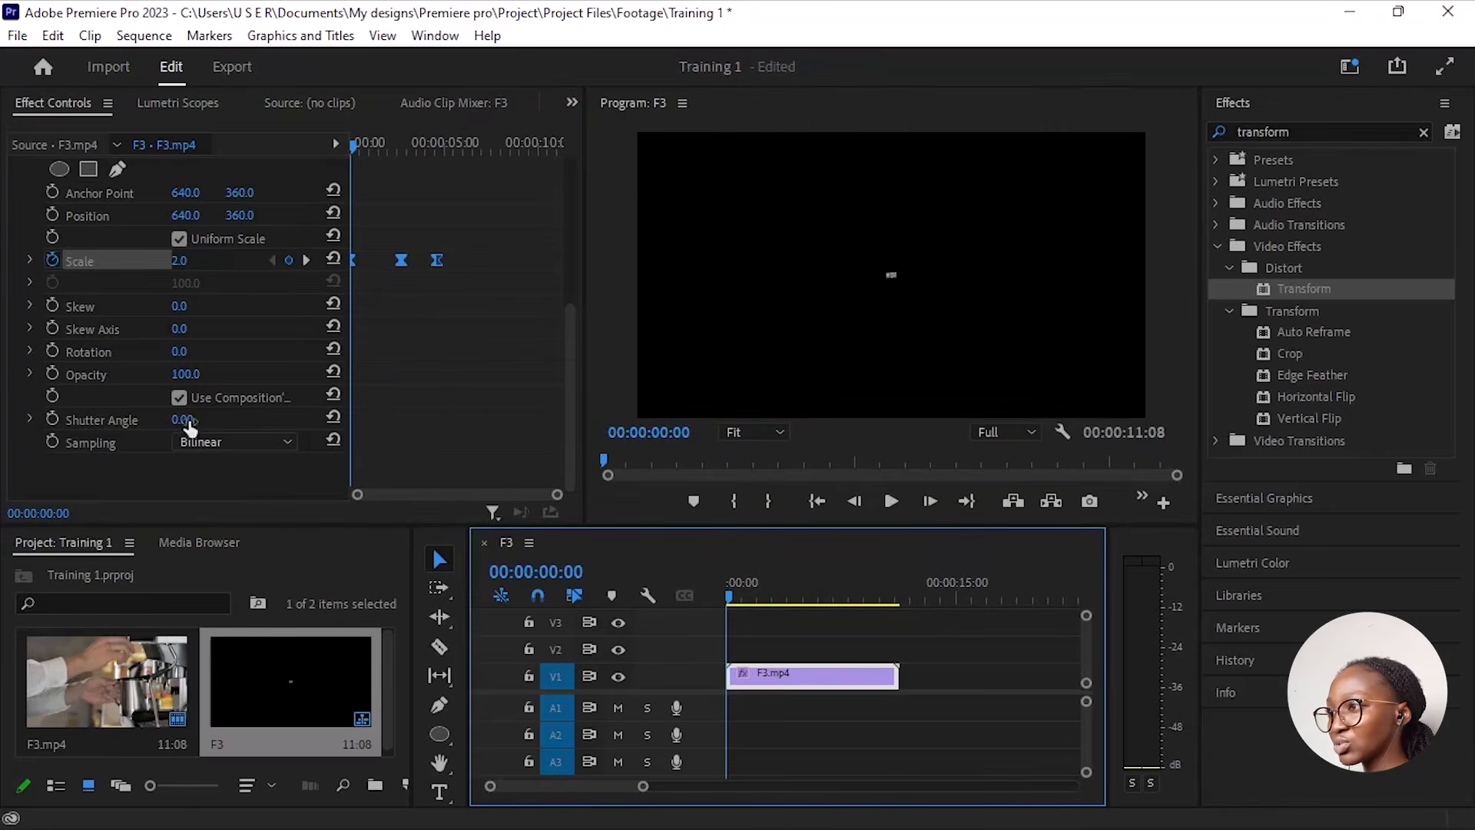
drag(188, 421, 466, 421)
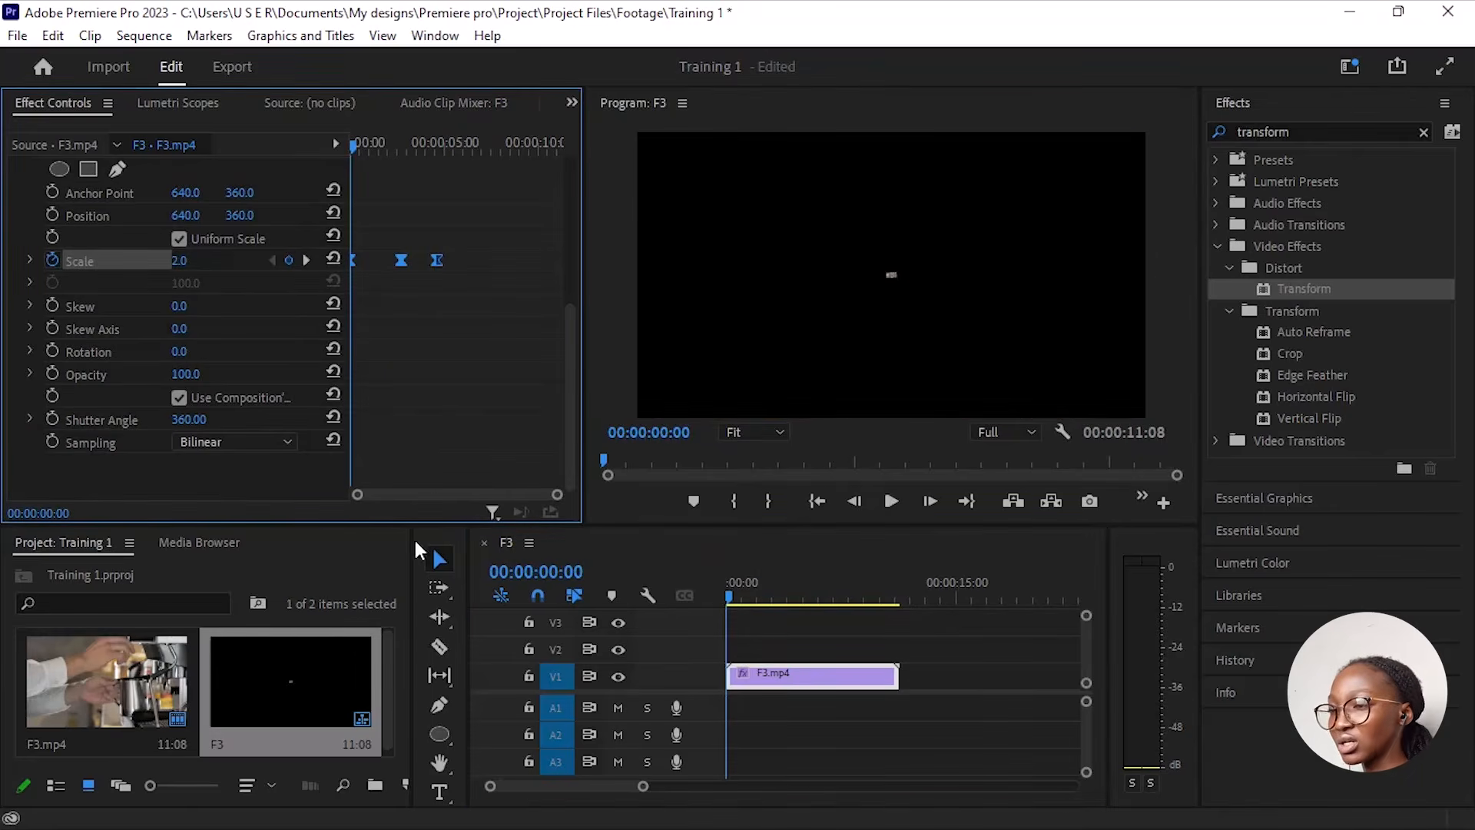
Step: Play the F3 sequence from the start twice to review the scale animation with motion blur
key(space)
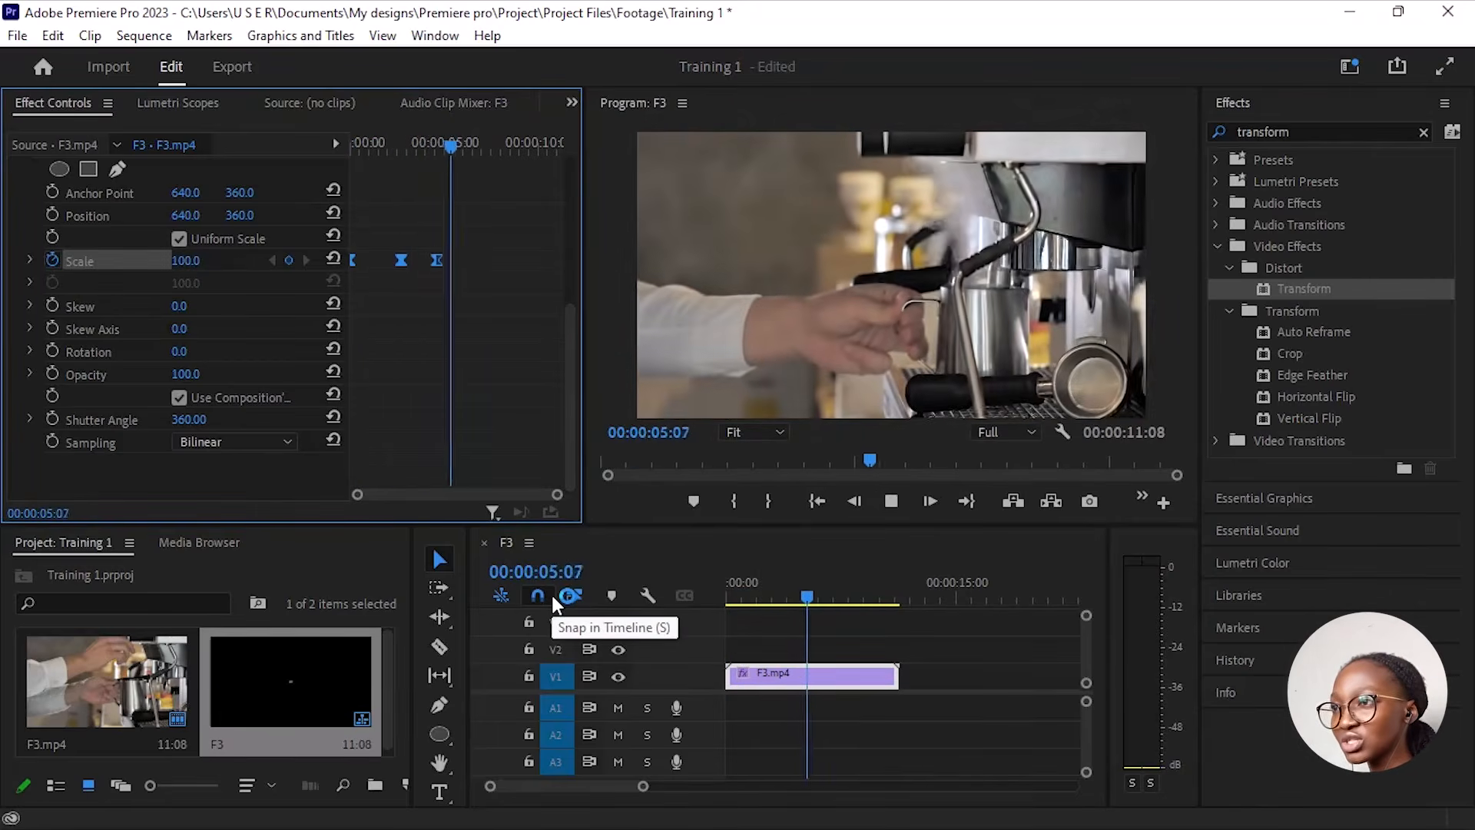
key(space)
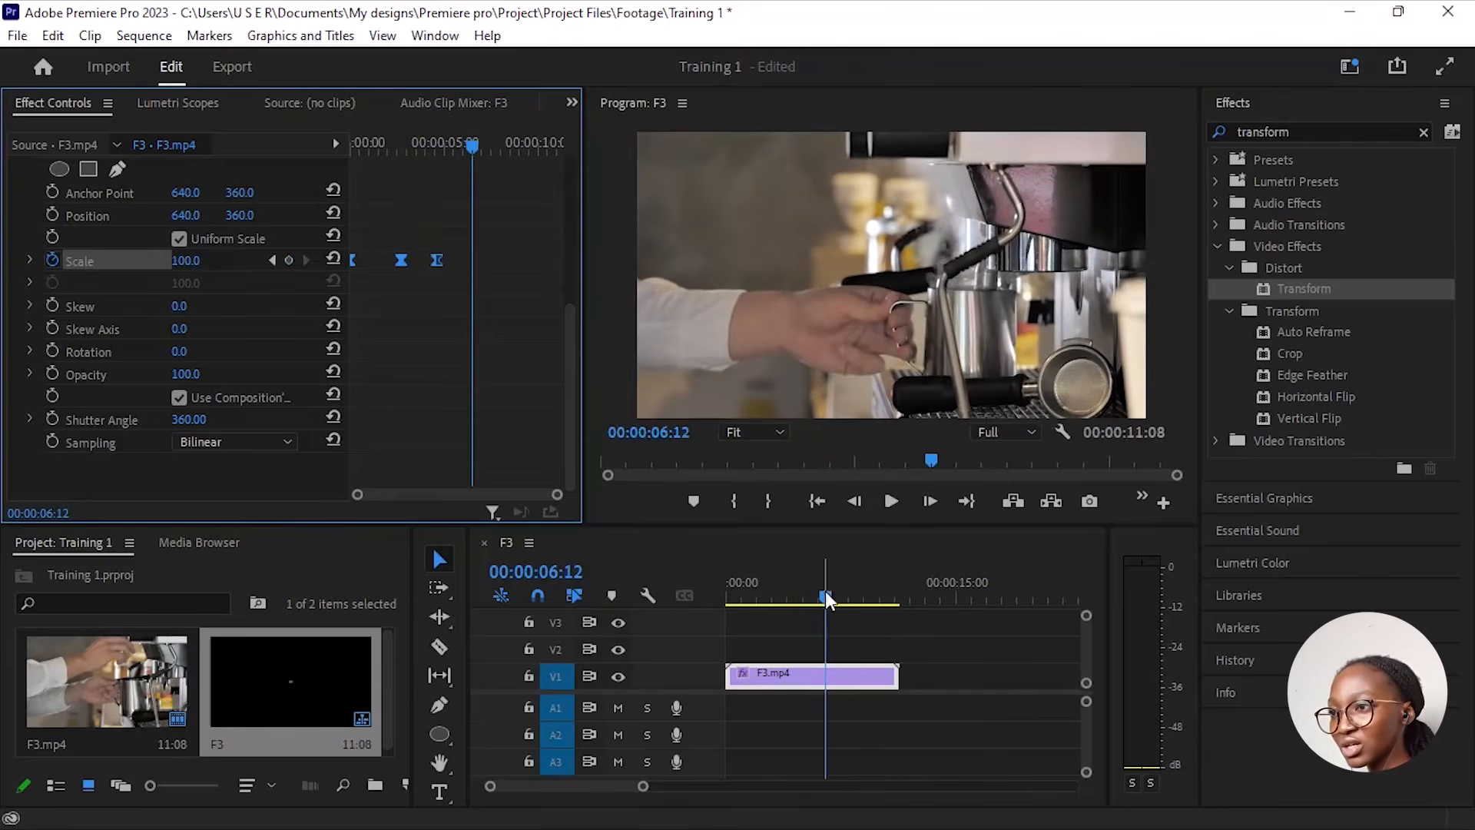
click(738, 640)
key(Home)
key(space)
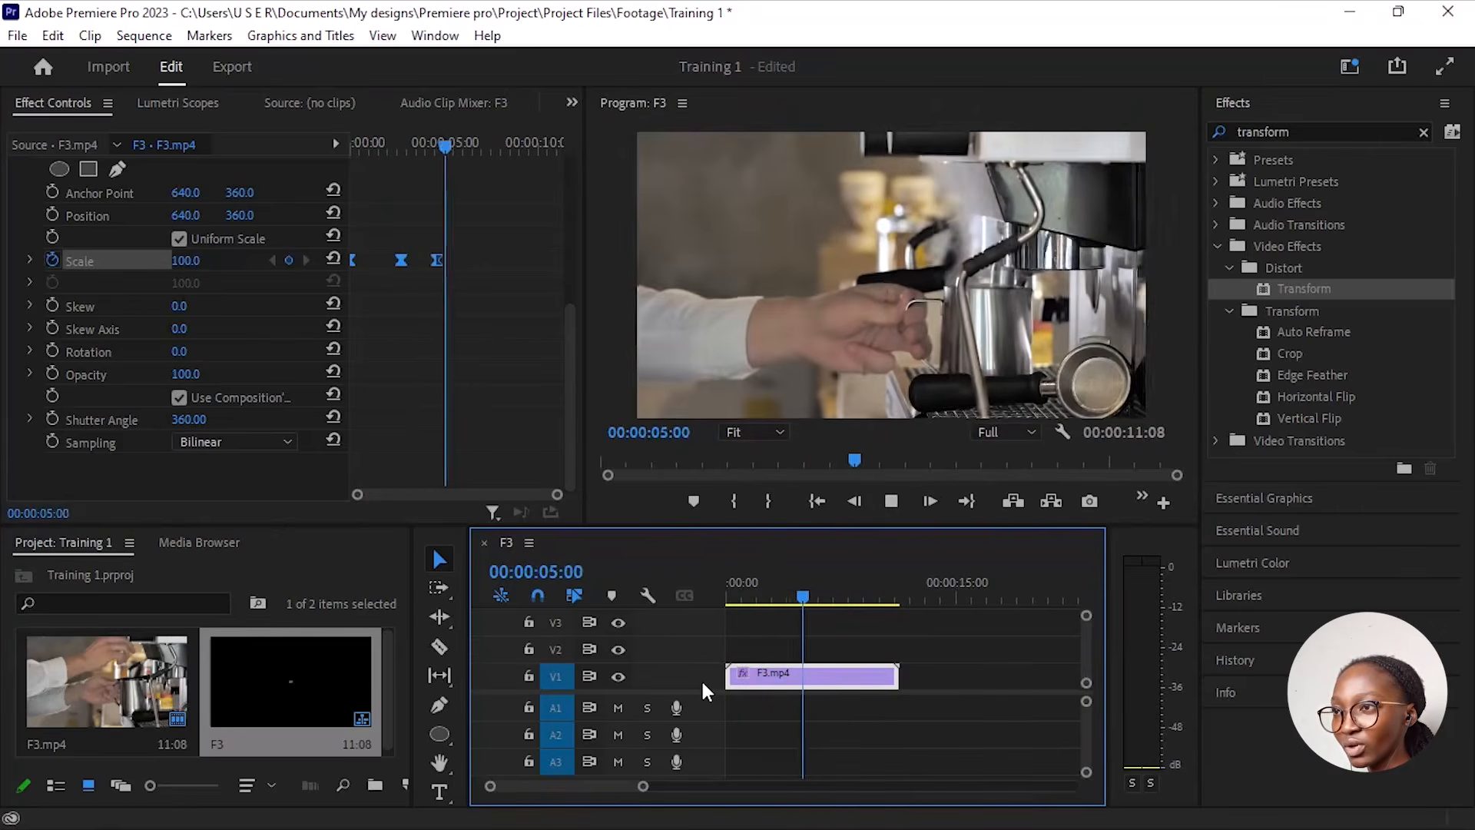
key(space)
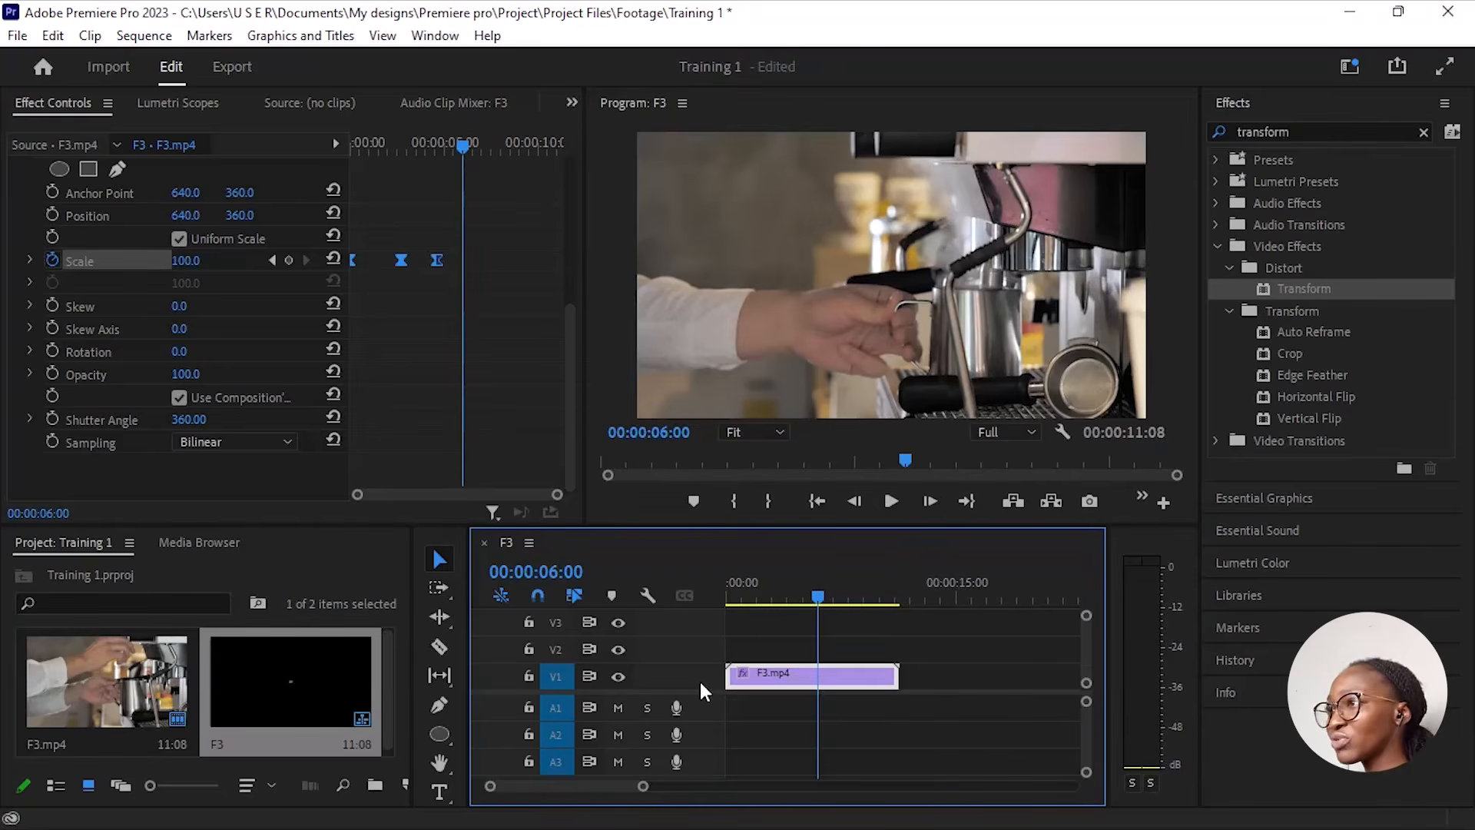
Step: Examine the F3.mp4 clip's Opacity and Time Remapping properties alongside its Transform settings
scroll(477, 344, up, 5)
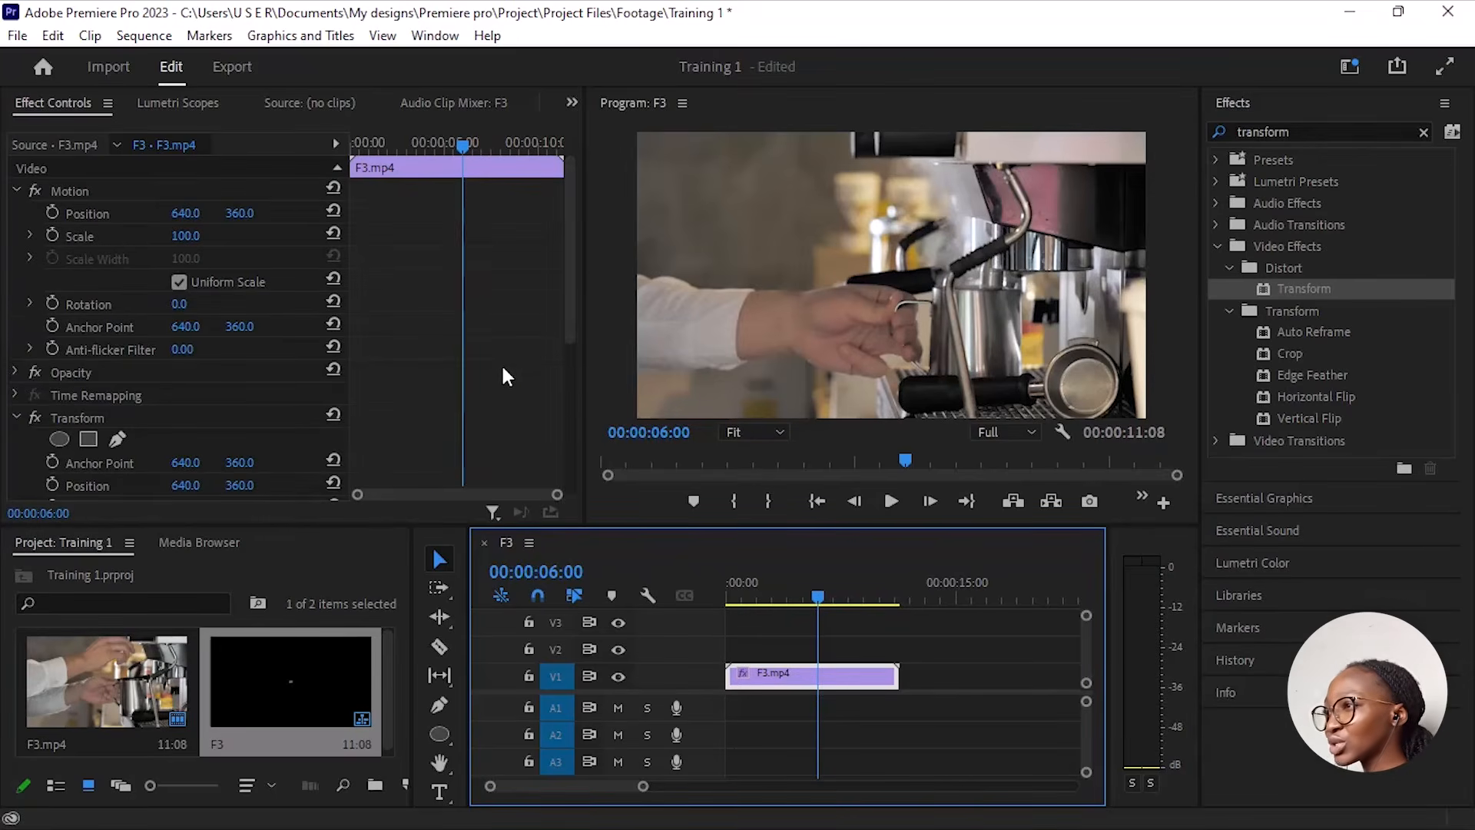
scroll(501, 362, down, 1)
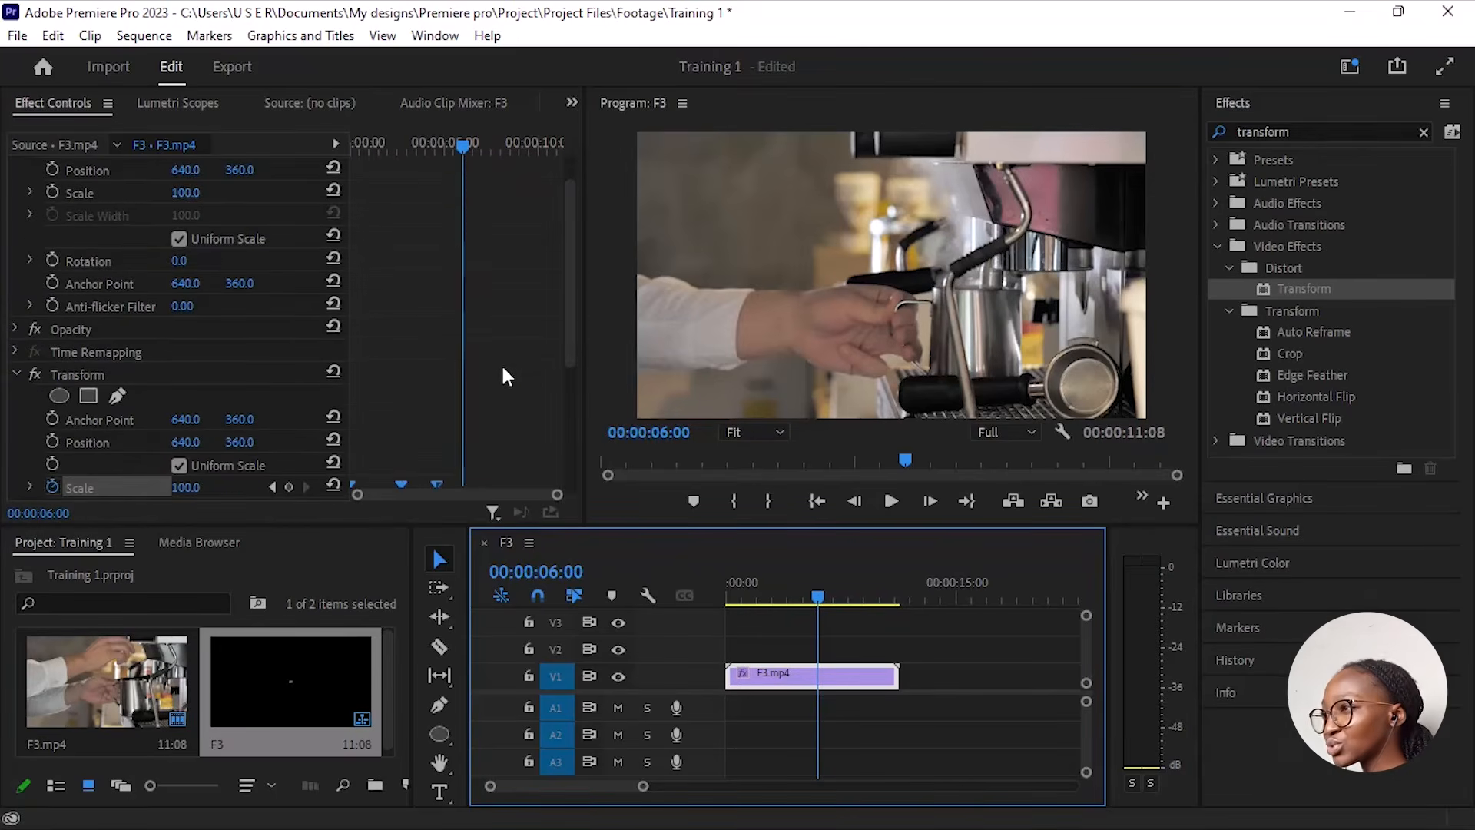
click(14, 326)
click(14, 326)
click(15, 328)
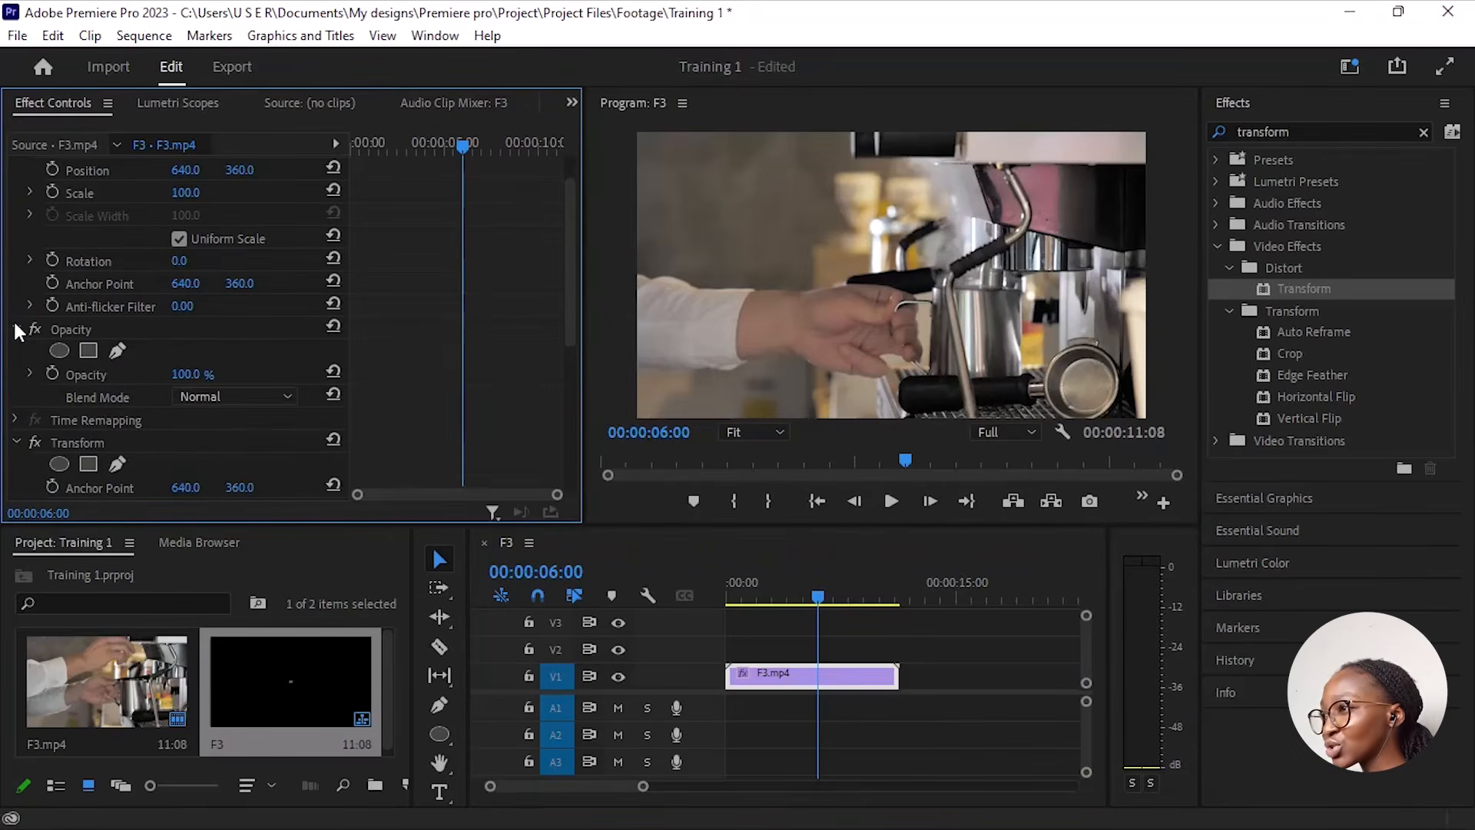
click(14, 325)
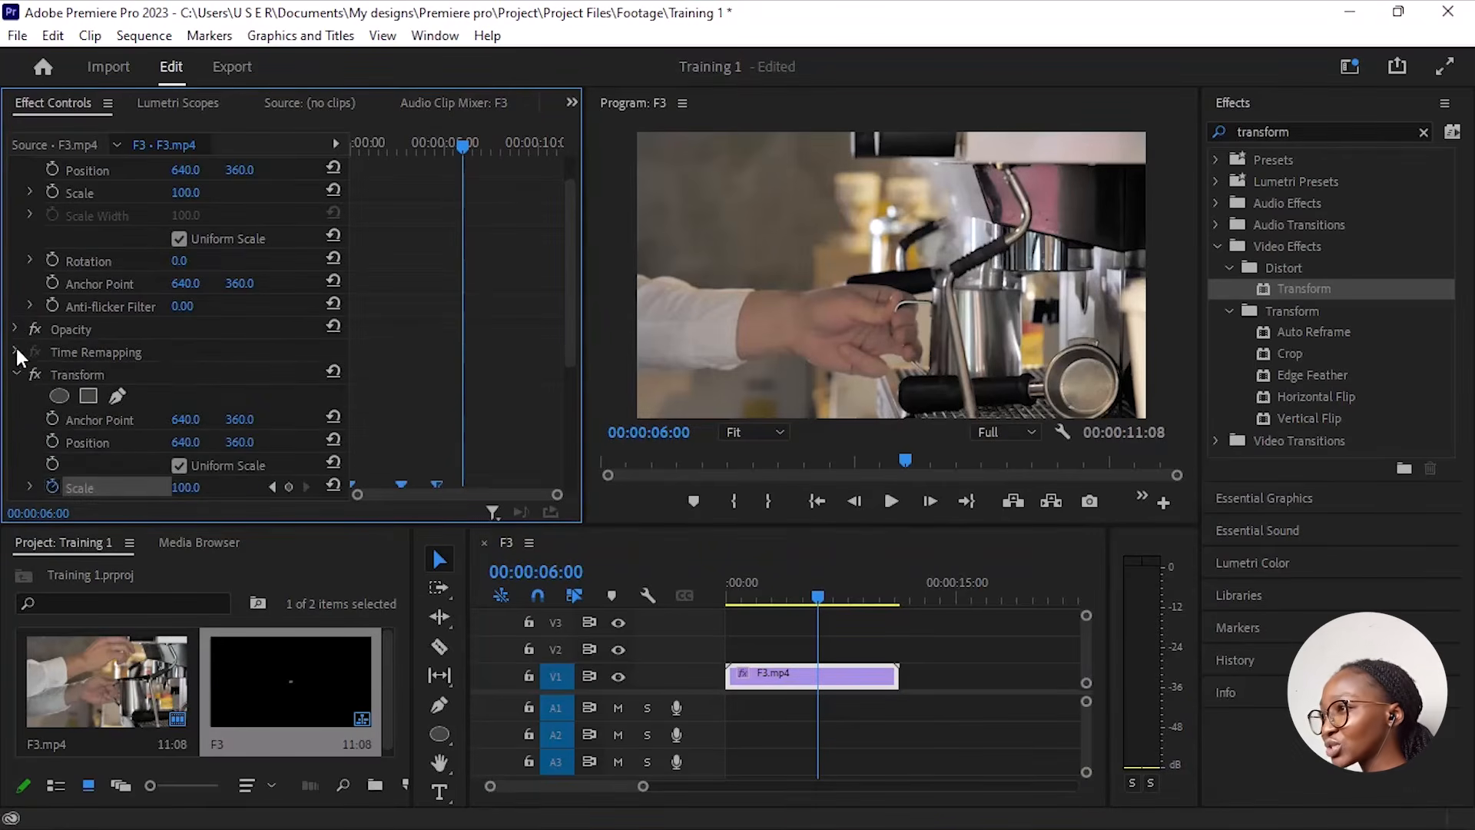
click(15, 352)
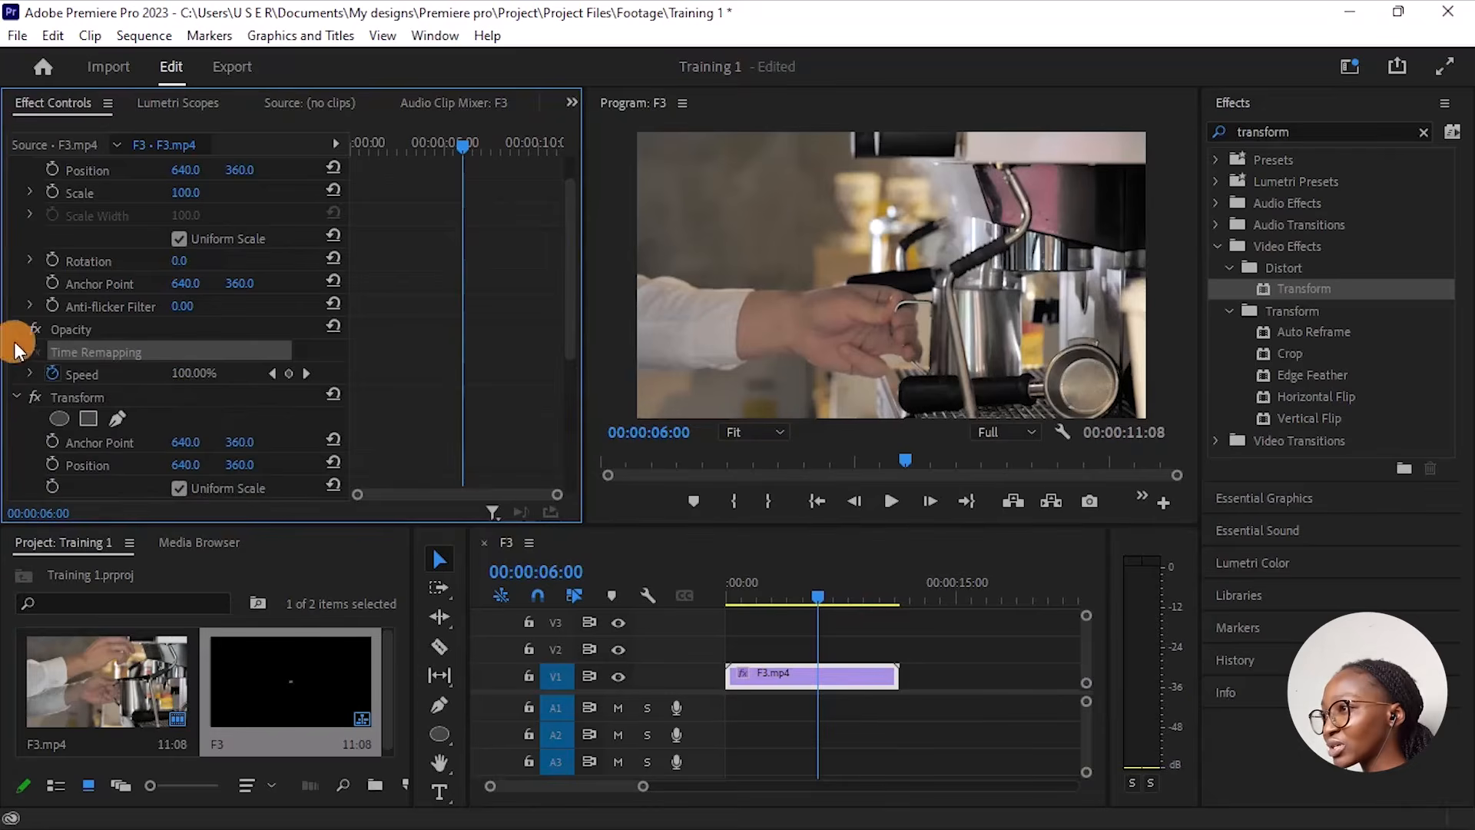
click(14, 351)
click(13, 351)
click(14, 350)
scroll(19, 433, down, 5)
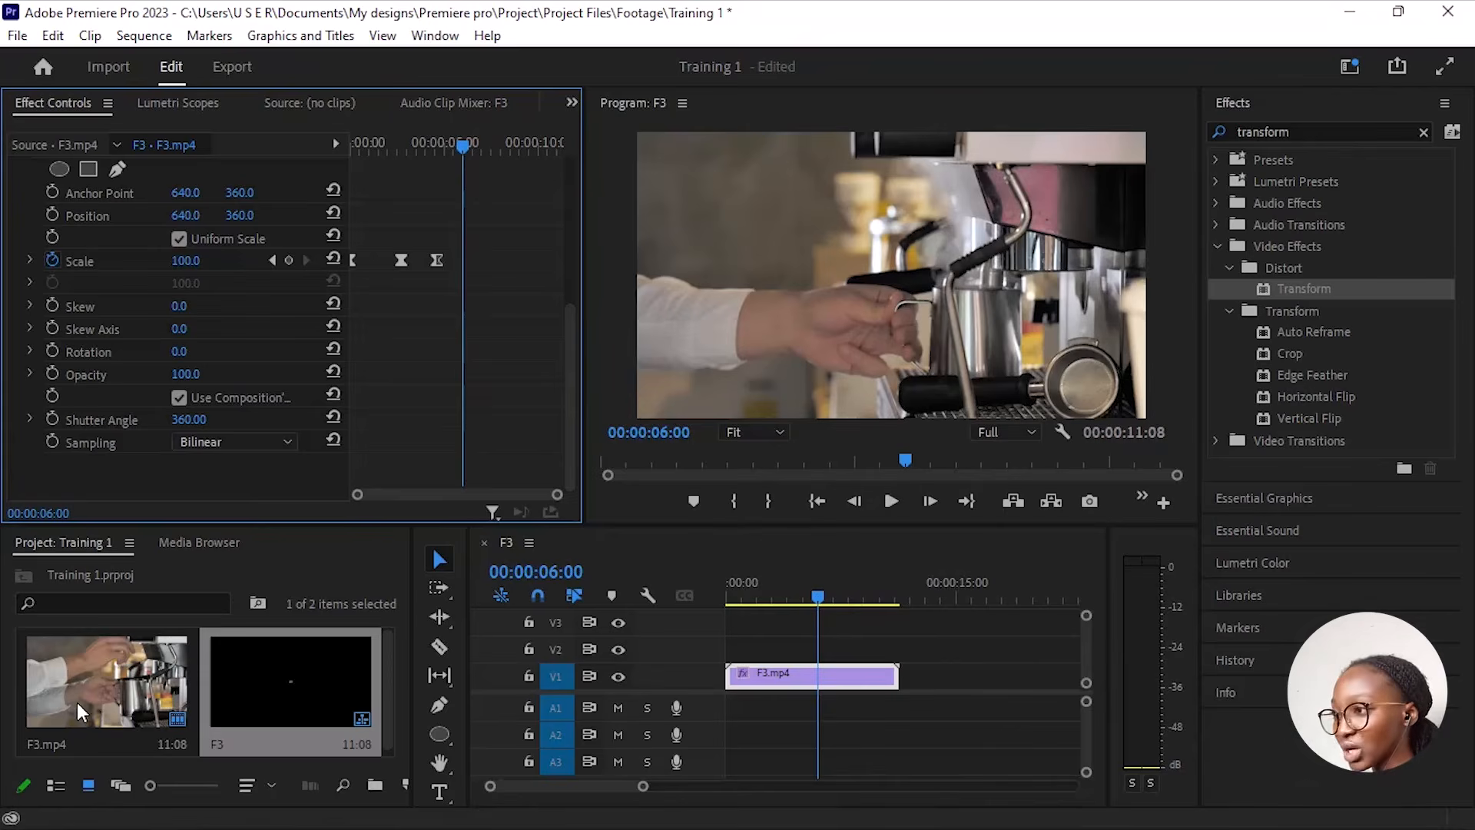
Step: Add a second F3.mp4 clip on V1 directly after the first and check its applied effects
drag(79, 712, 909, 675)
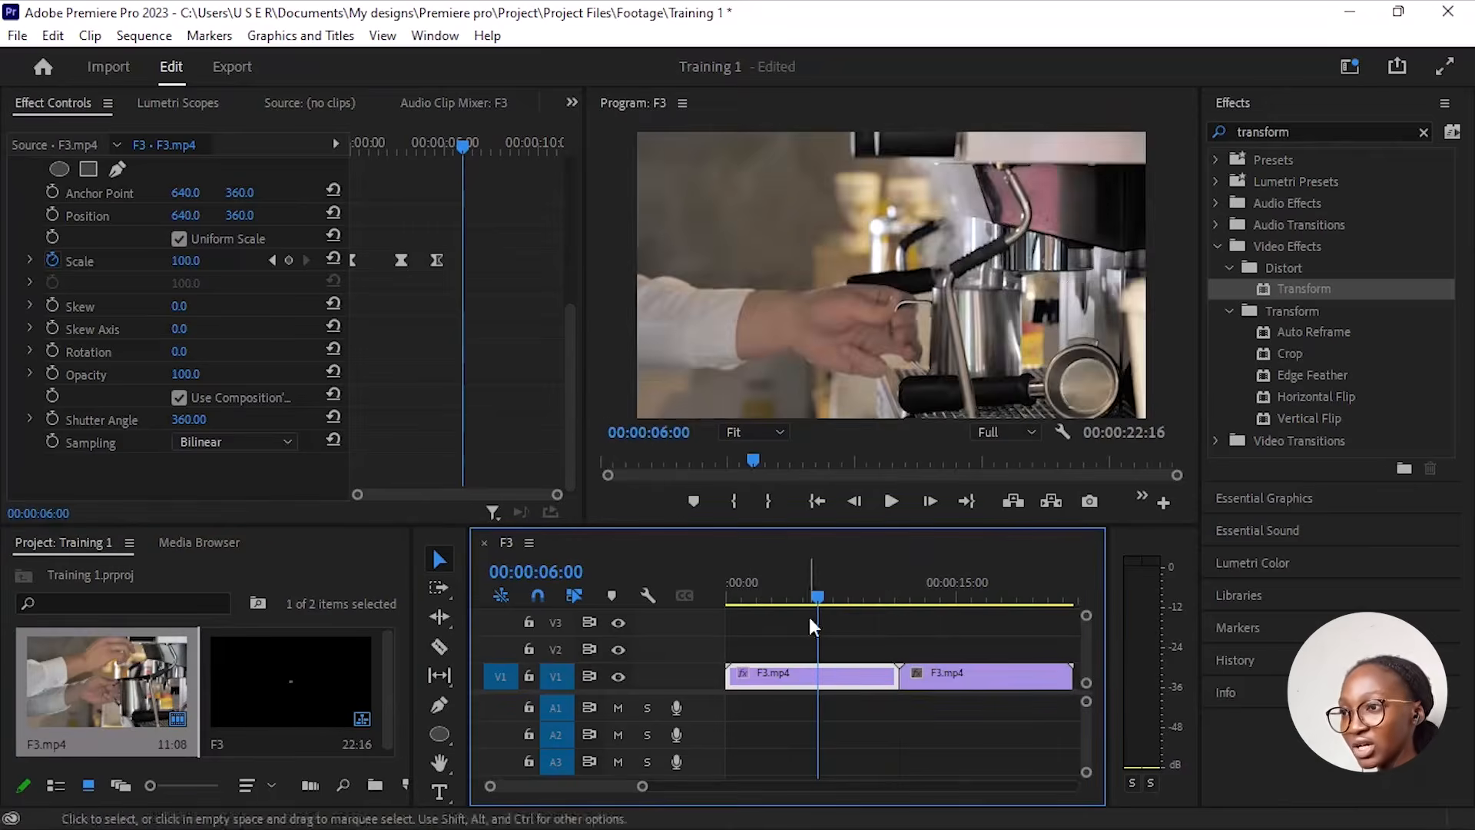
drag(832, 584, 838, 743)
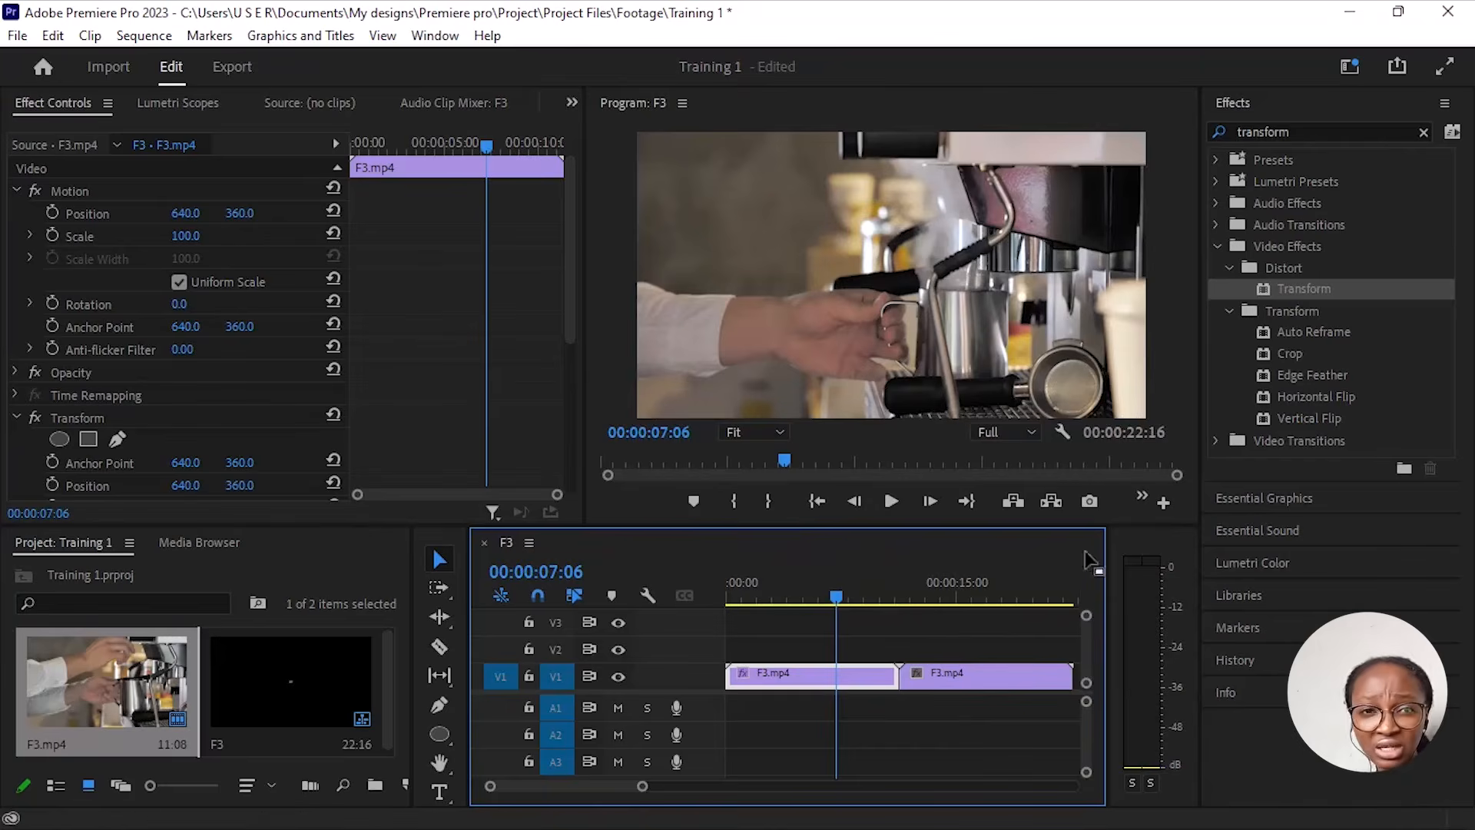
click(974, 681)
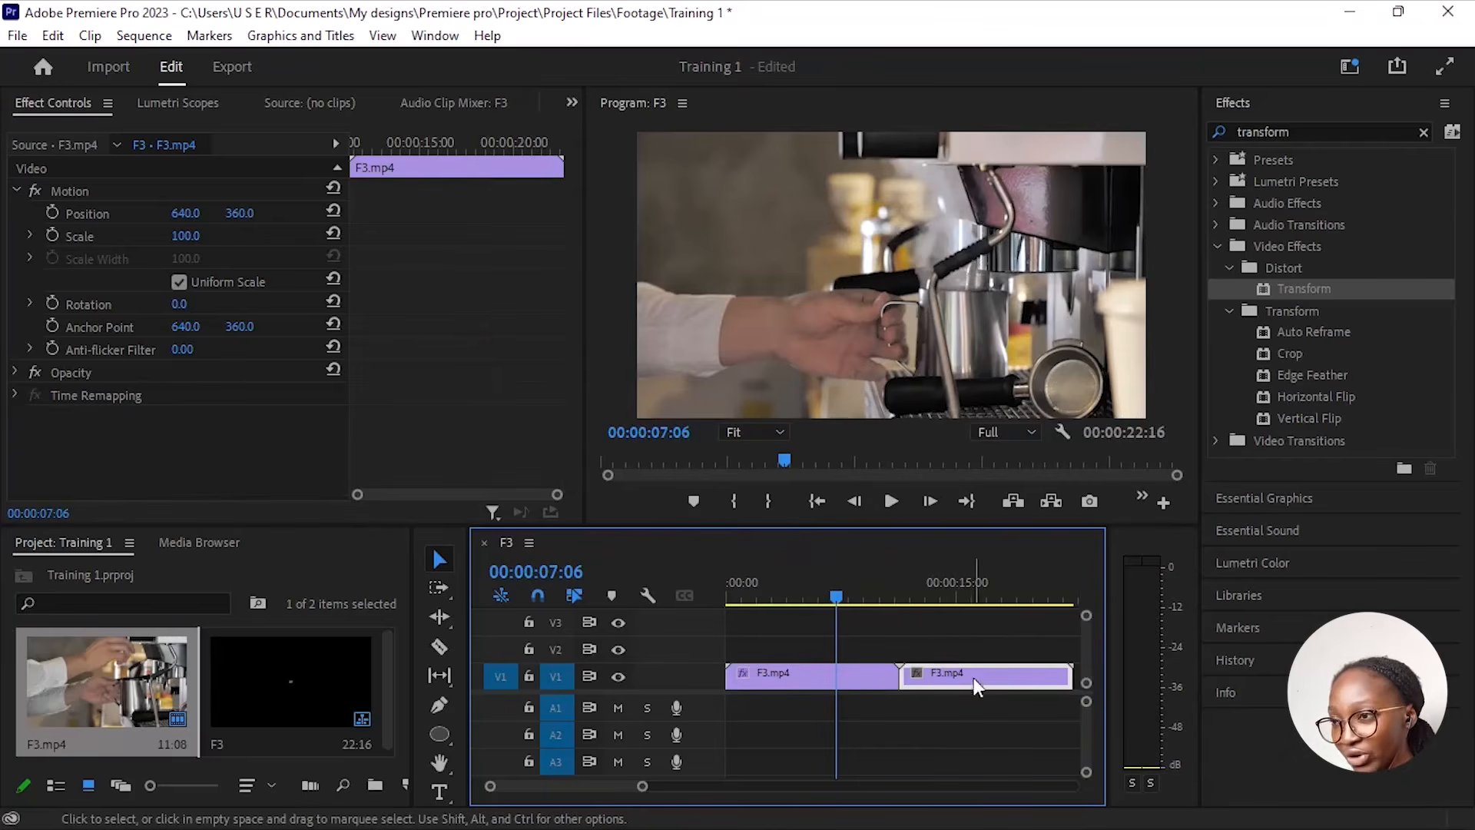
Step: Copy the keyframed Transform effect from the first F3.mp4 clip
click(943, 573)
click(777, 663)
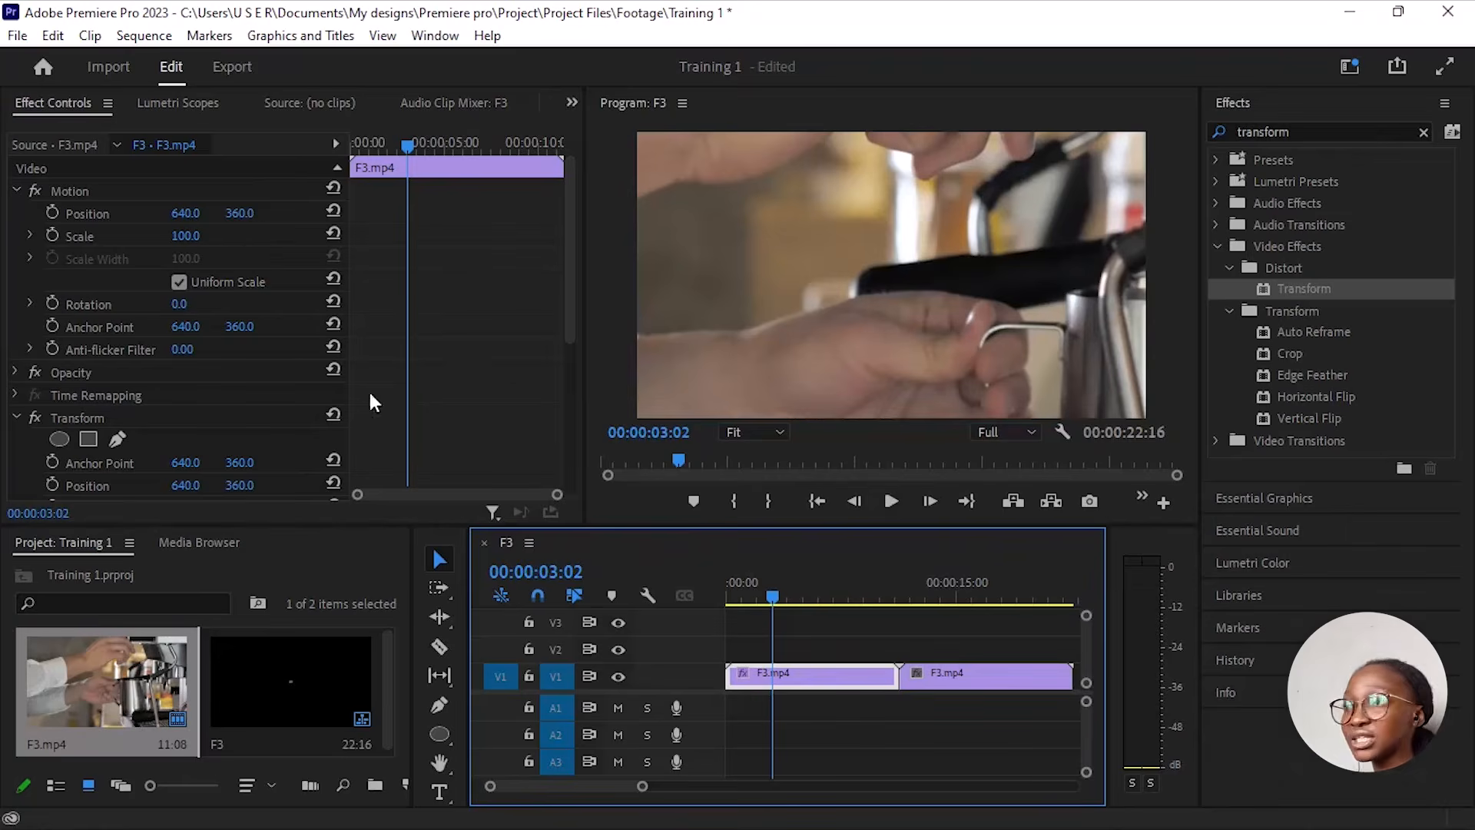
scroll(421, 361, down, 5)
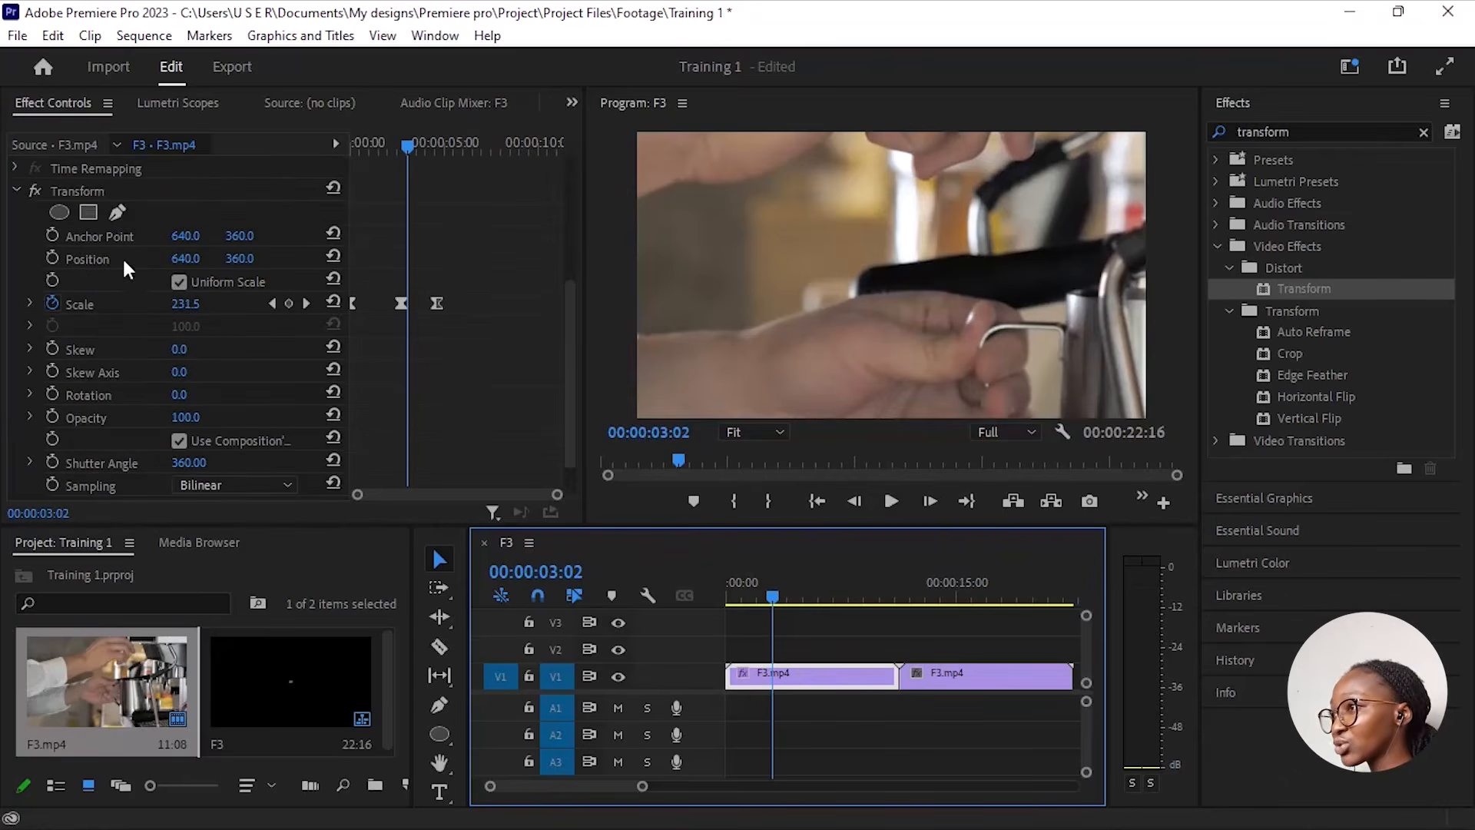
click(85, 191)
click(16, 189)
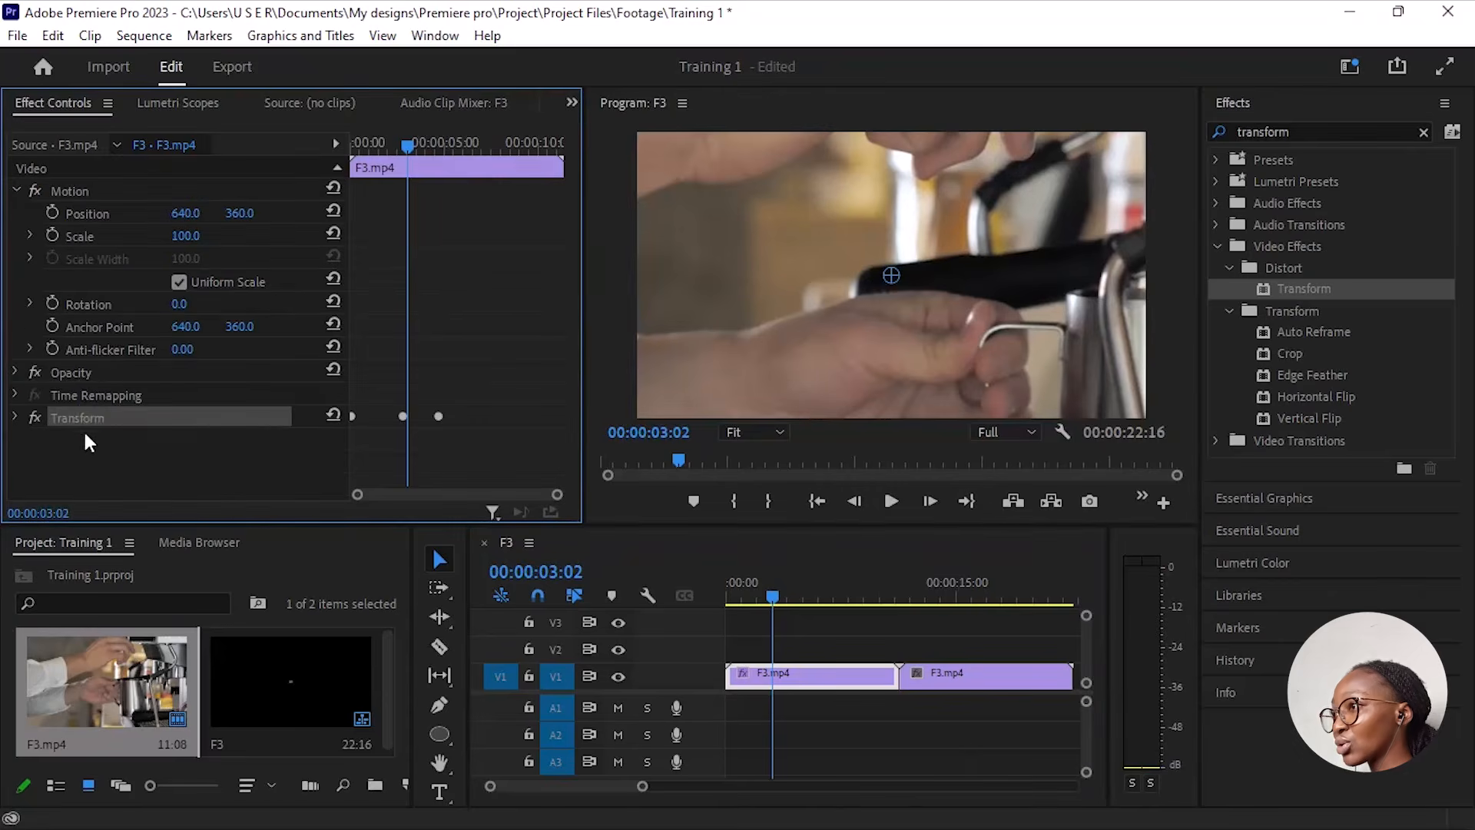
right_click(100, 416)
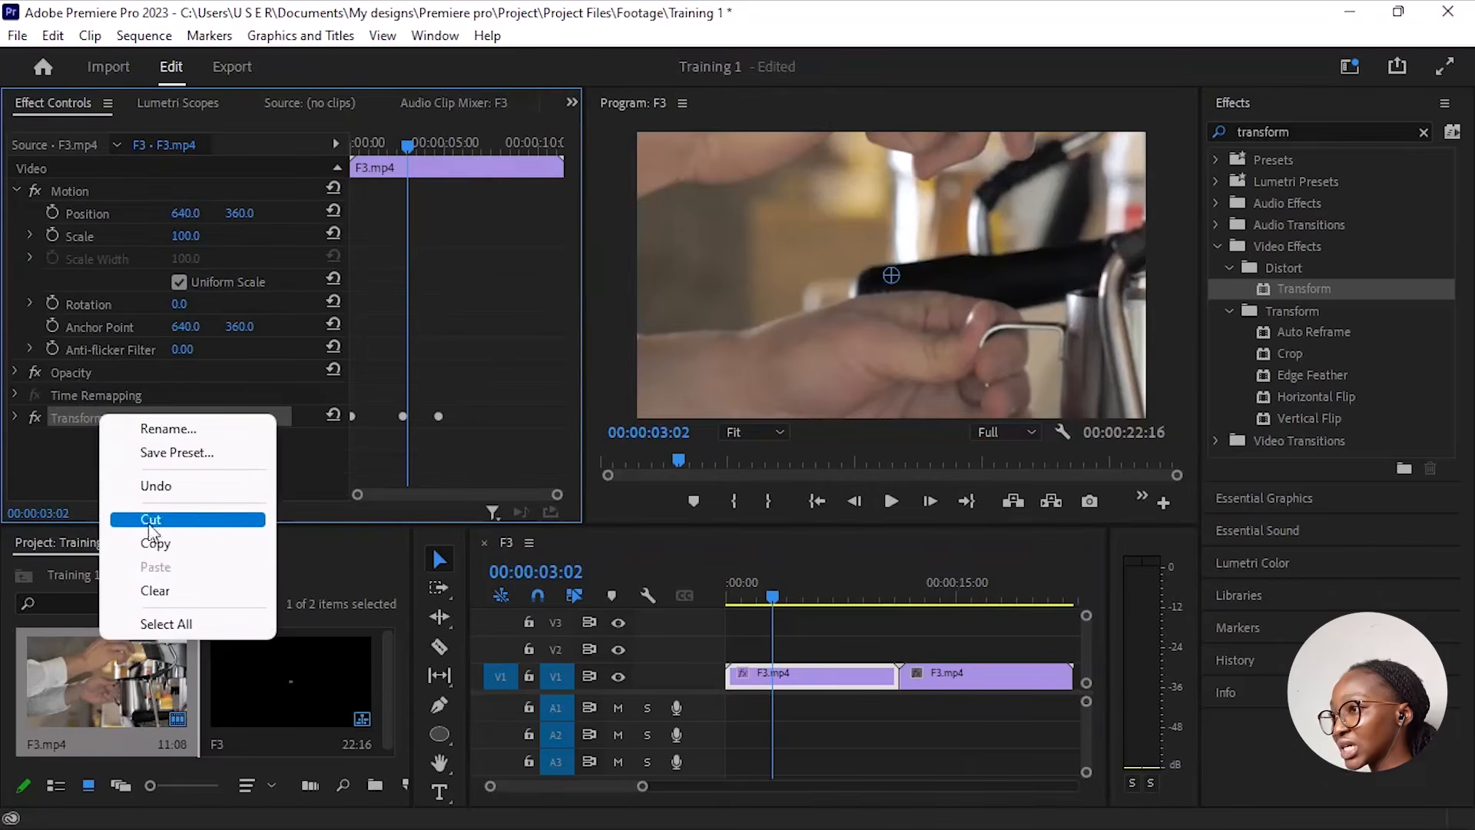
click(151, 542)
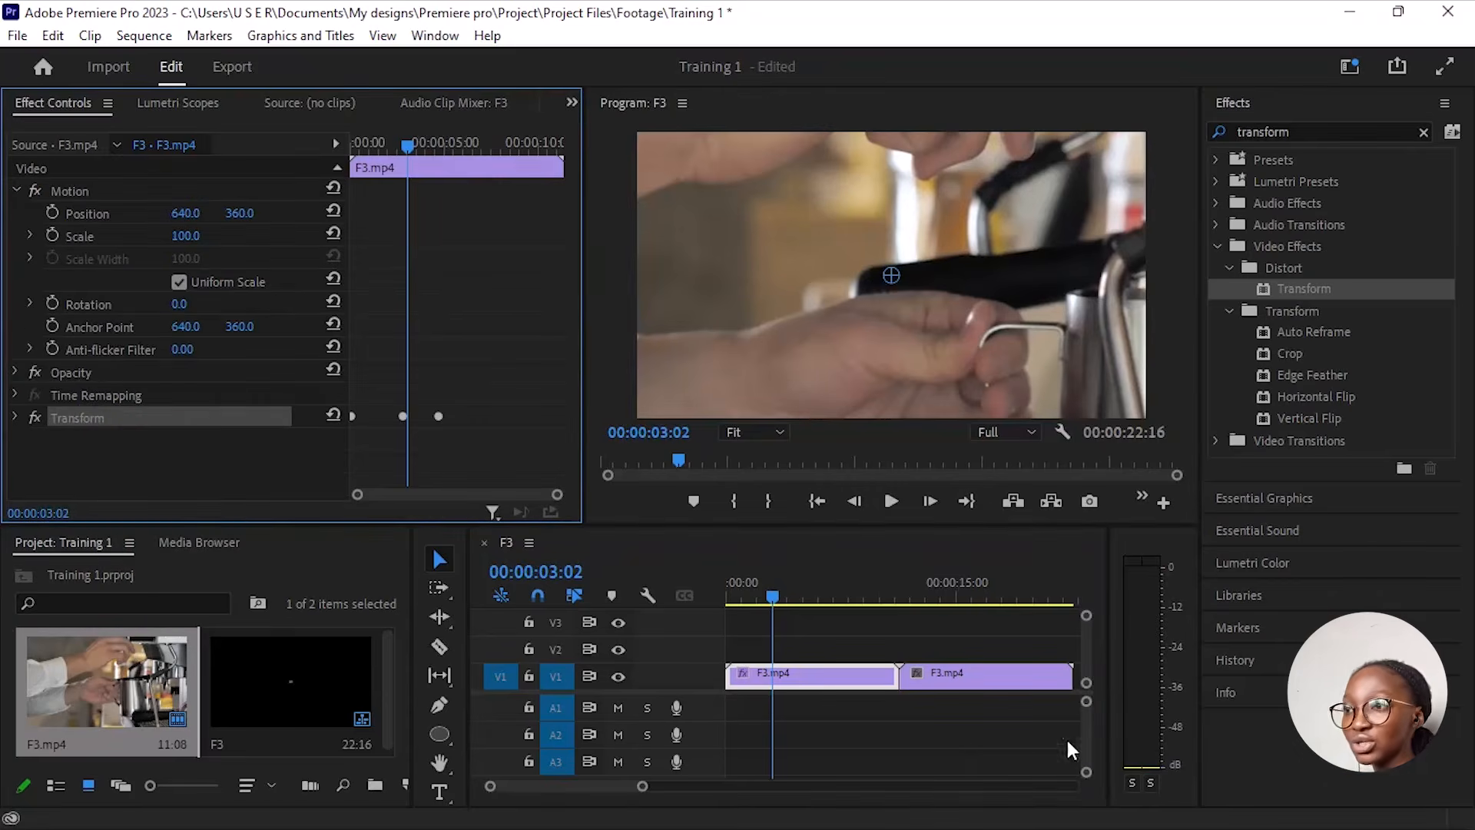
Step: Paste the copied Transform effect onto the second F3.mp4 clip and play back its animation
click(973, 682)
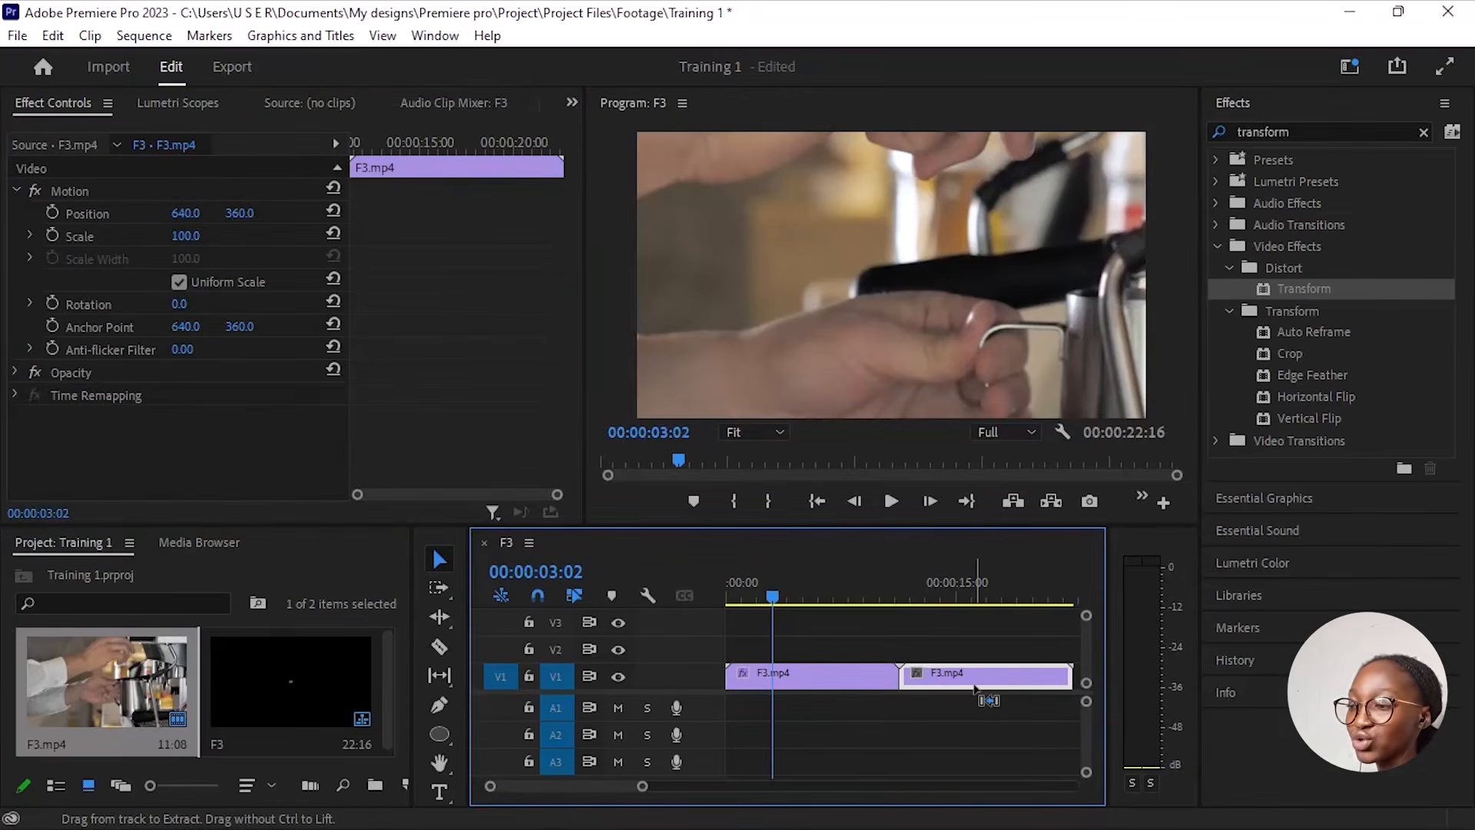
key(ctrl+v)
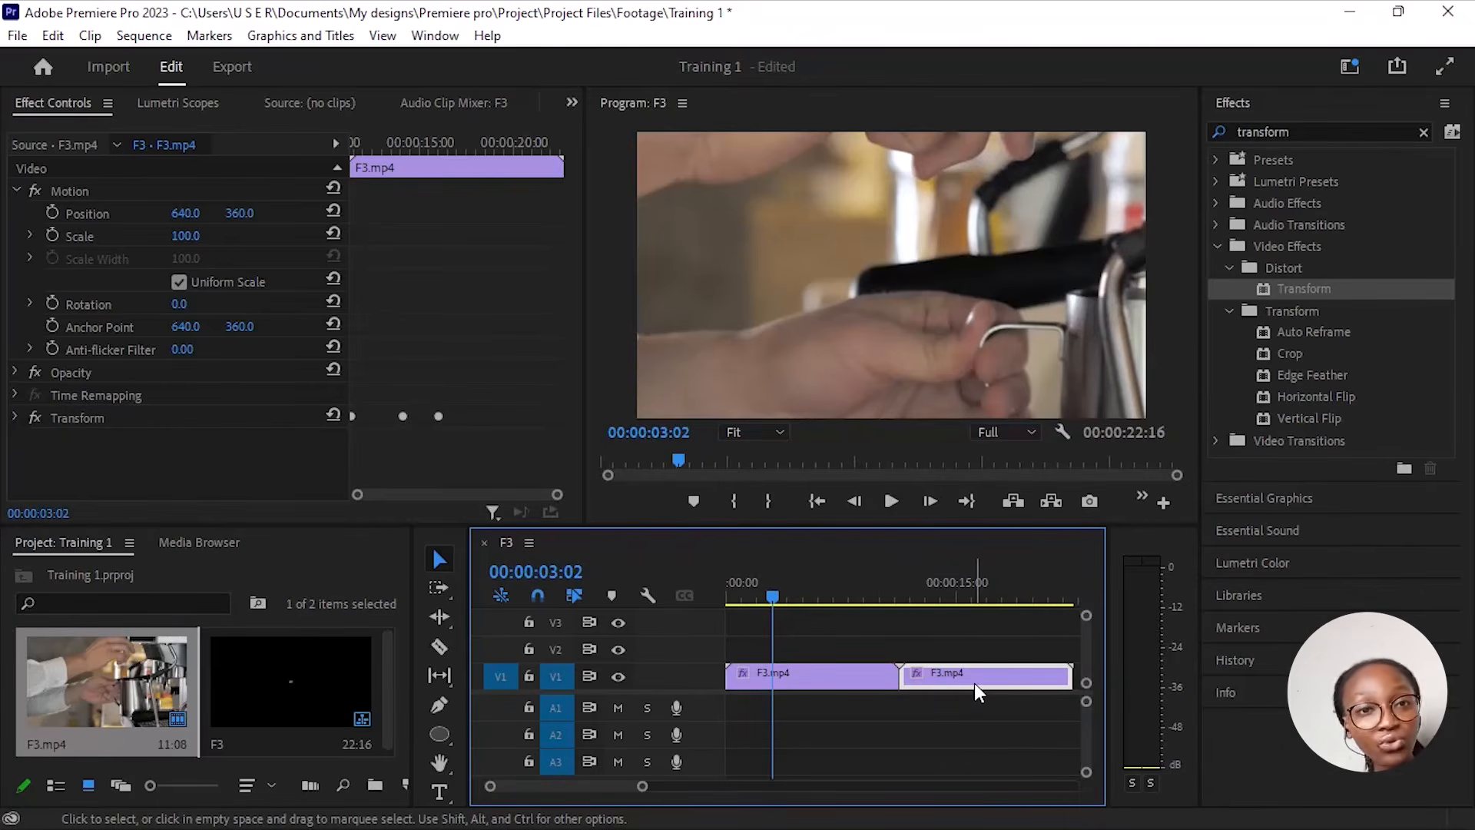
key(space)
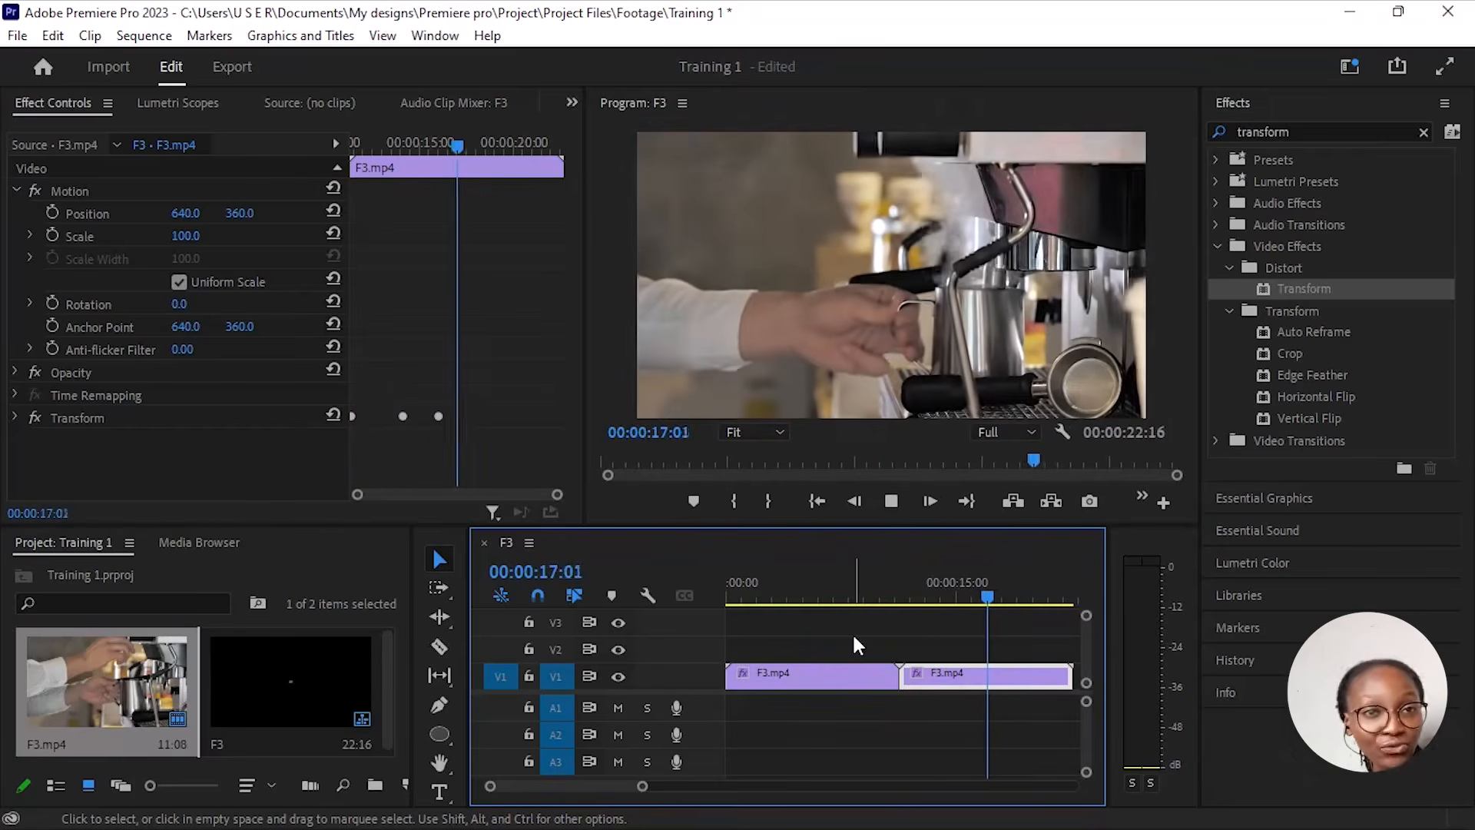
key(space)
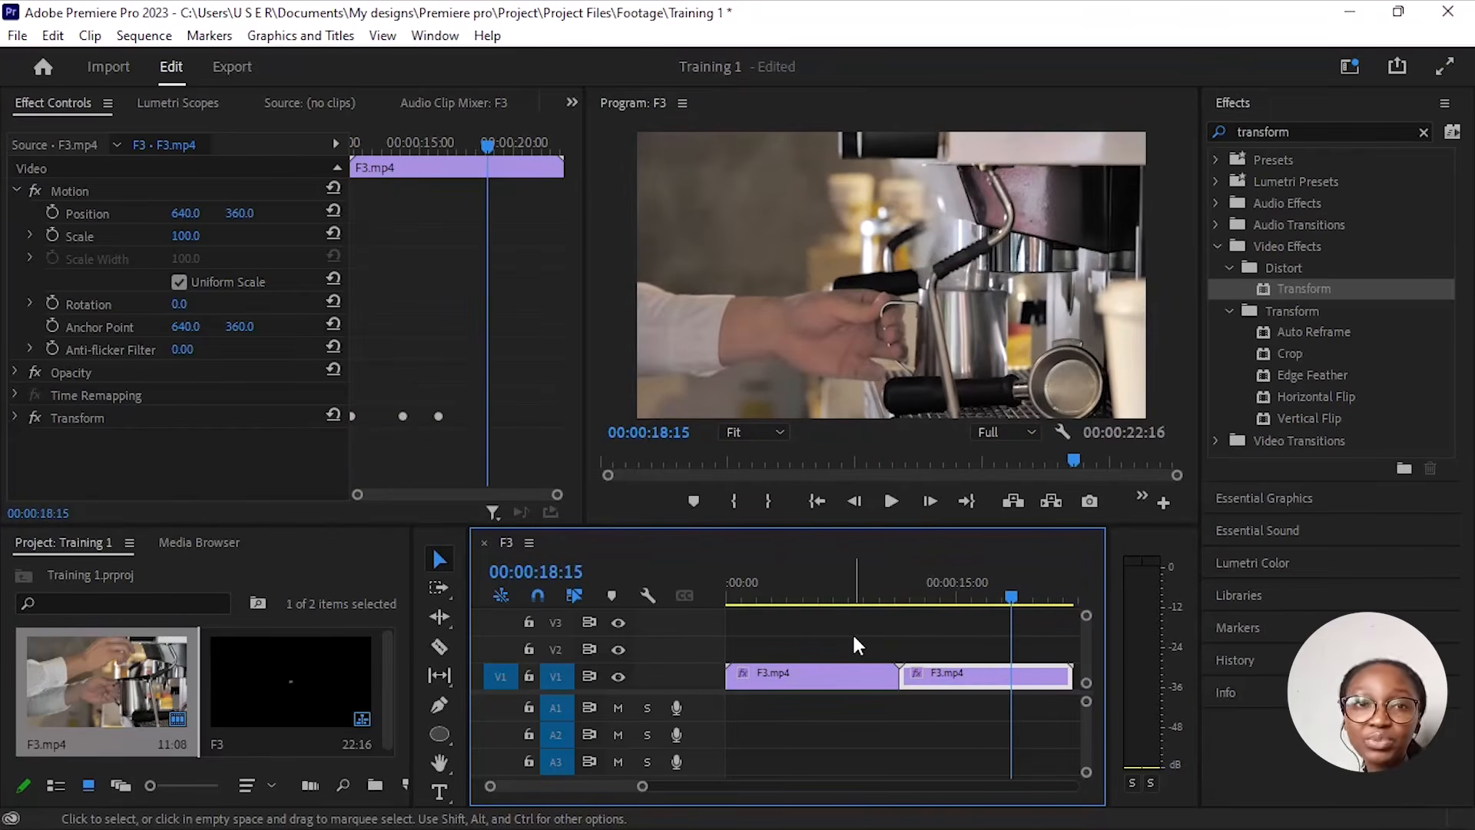